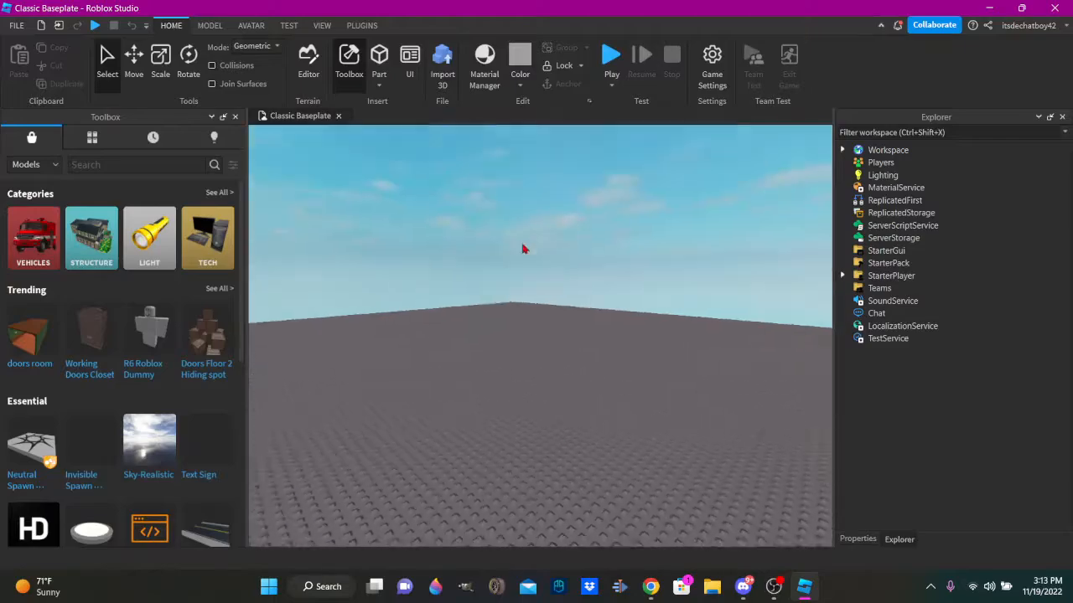
key("w")
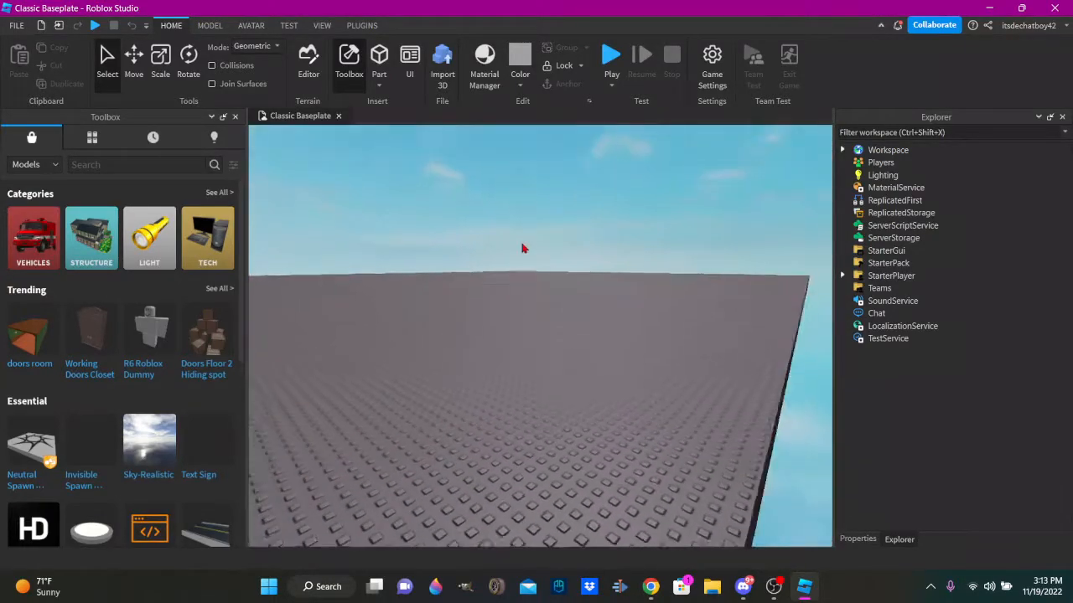
key("w")
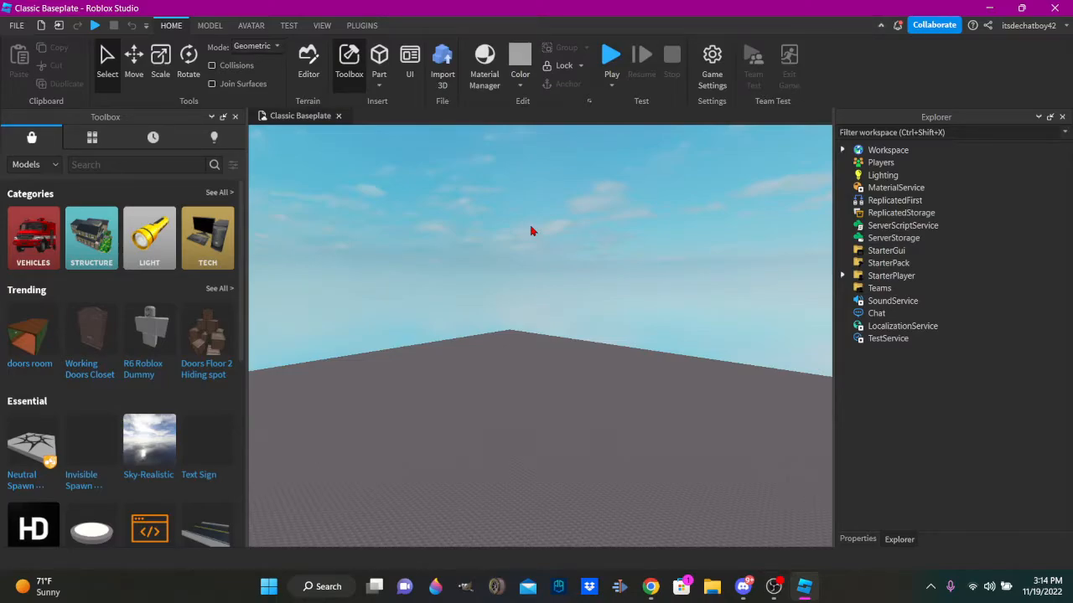
Insert a block part and reposition it on the baseplate.
right_click_drag(530, 231, 522, 204)
left_click(210, 25)
scroll(522, 203, "up", 5)
left_click(502, 61)
scroll(524, 175, "up", 3)
scroll(536, 276, "down", 5)
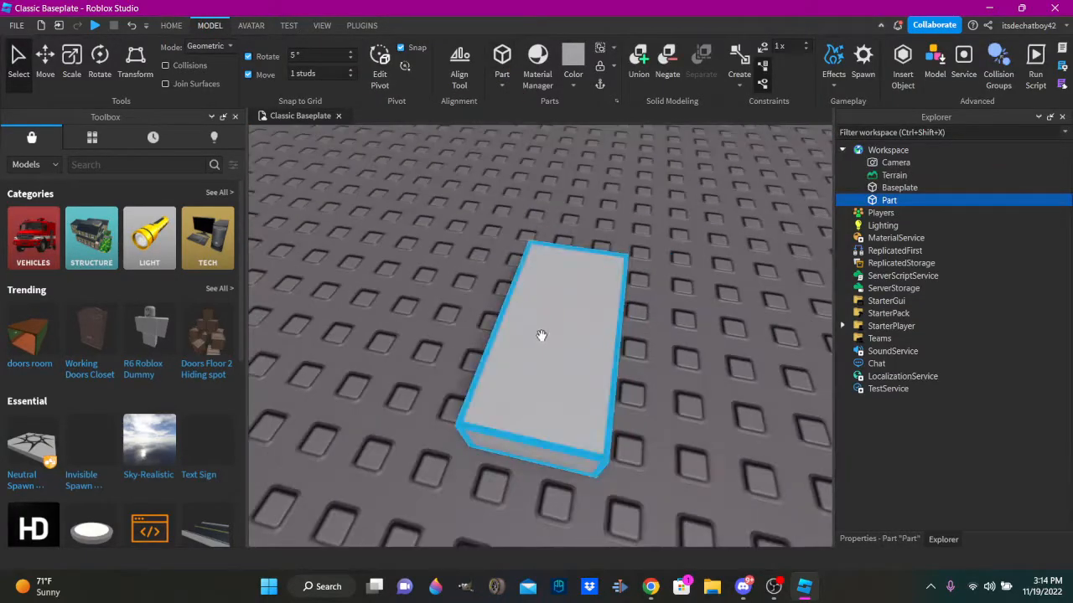
left_click_drag(541, 335, 677, 474)
Scale the block lengthwise and sideways into a long, wide, flat slab.
scroll(377, 336, "down", 4)
left_click(67, 74)
scroll(377, 352, "up", 3)
left_click_drag(577, 320, 621, 144)
left_click_drag(580, 394, 699, 387)
right_click_drag(699, 386, 703, 384)
scroll(699, 386, "down", 3)
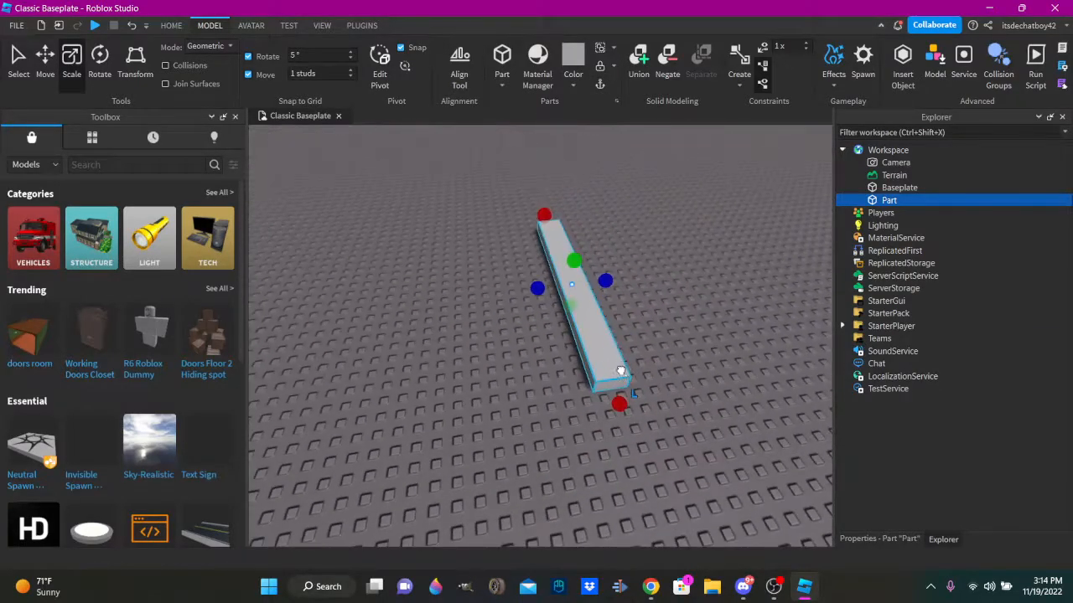
left_click_drag(620, 371, 594, 392)
left_click_drag(522, 402, 543, 477)
right_click_drag(586, 377, 618, 376)
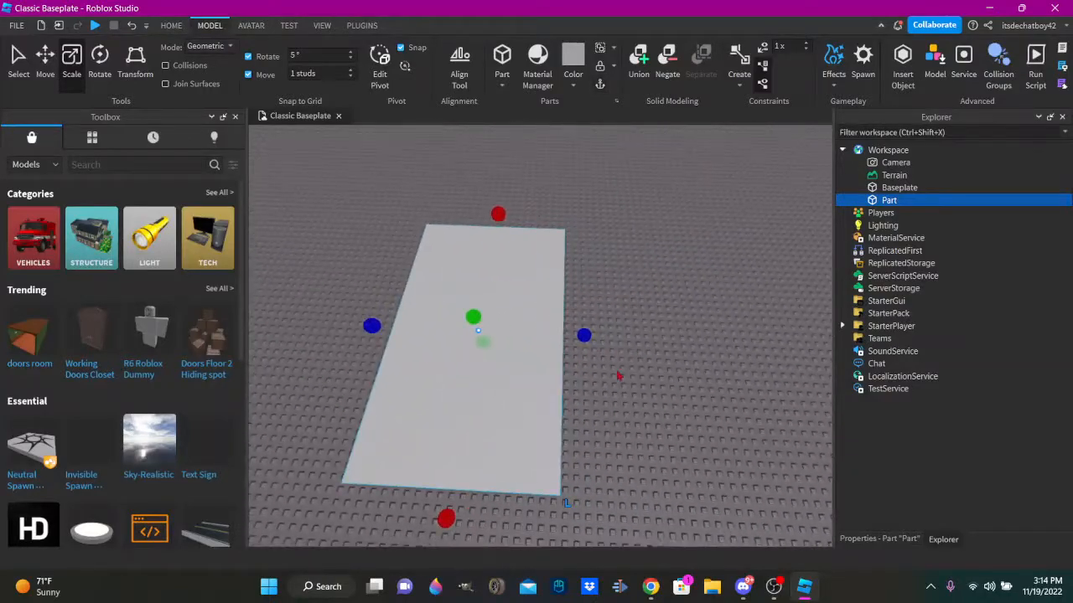
Delete the flat slab from the baseplate.
left_click(590, 486)
right_click_drag(590, 486, 585, 485)
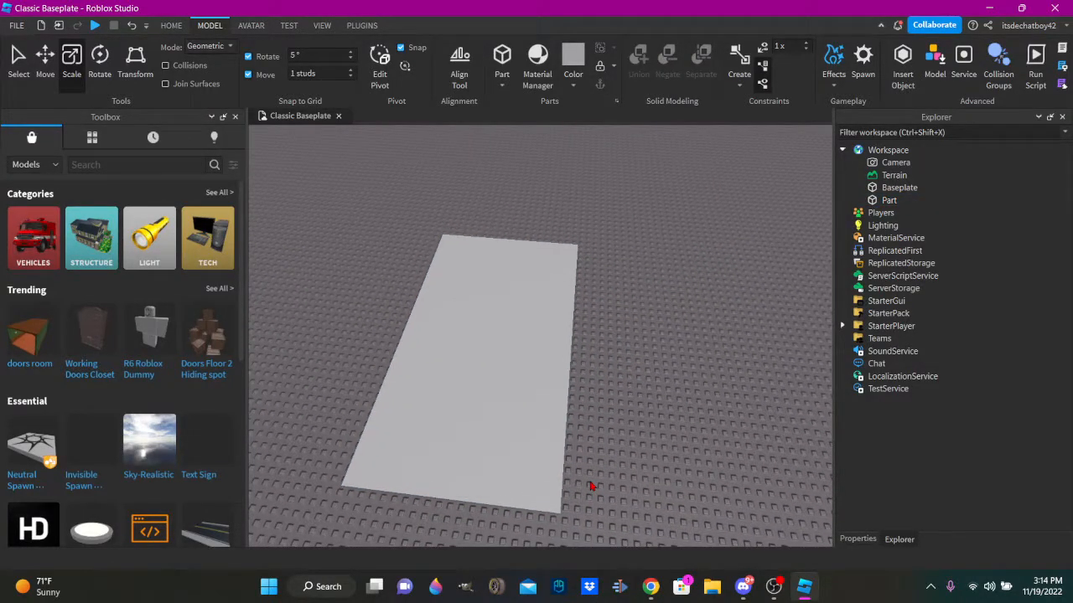
left_click(428, 429)
key("Delete")
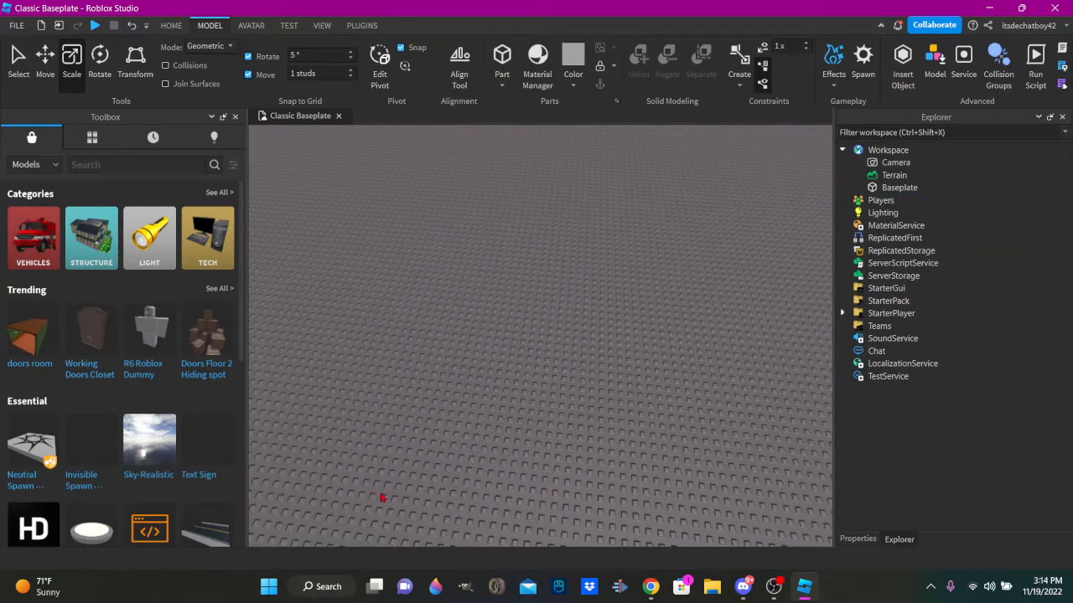
Look at the installed plugins and show the Plugins category in the Toolbox.
left_click(357, 27)
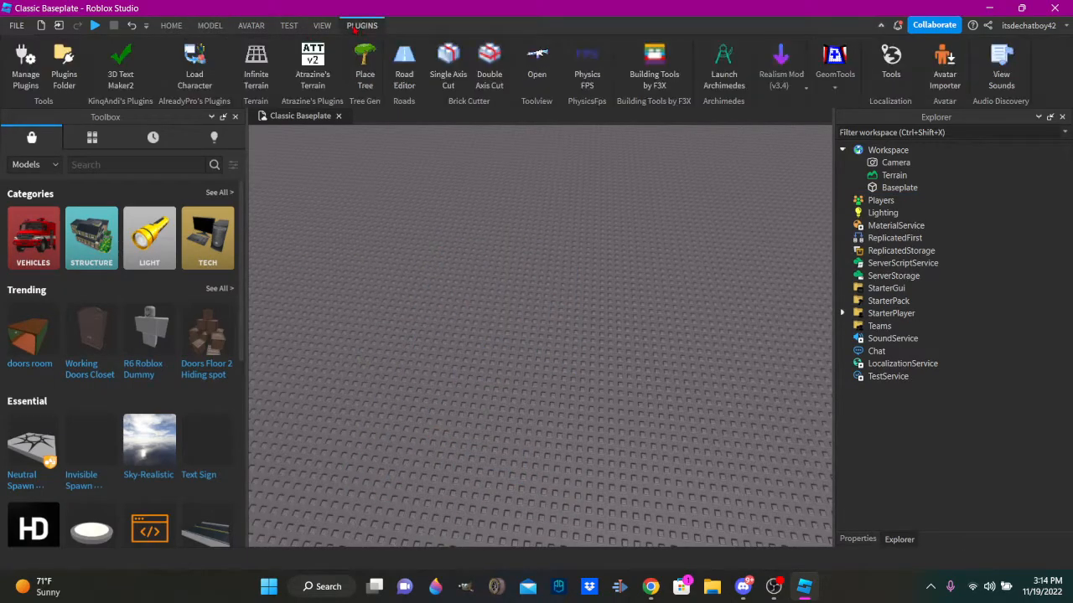
left_click(211, 26)
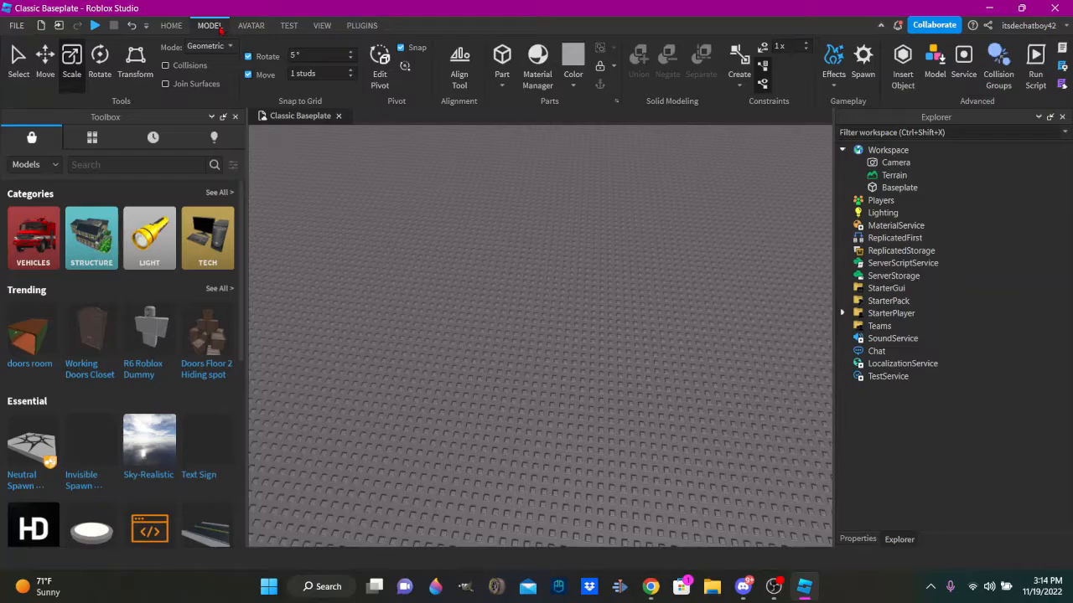
left_click(25, 164)
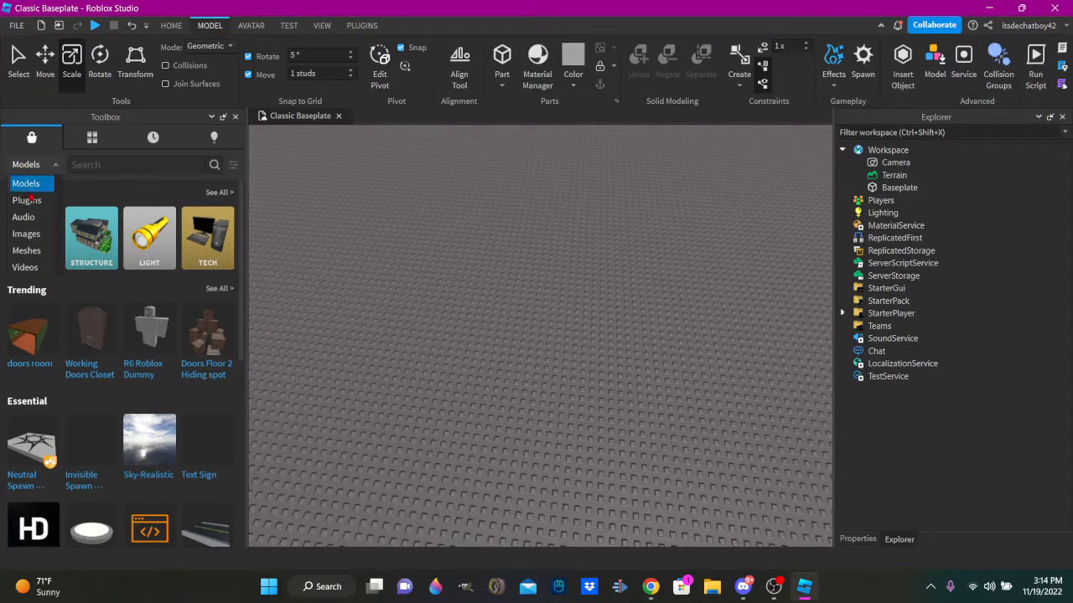
left_click(28, 164)
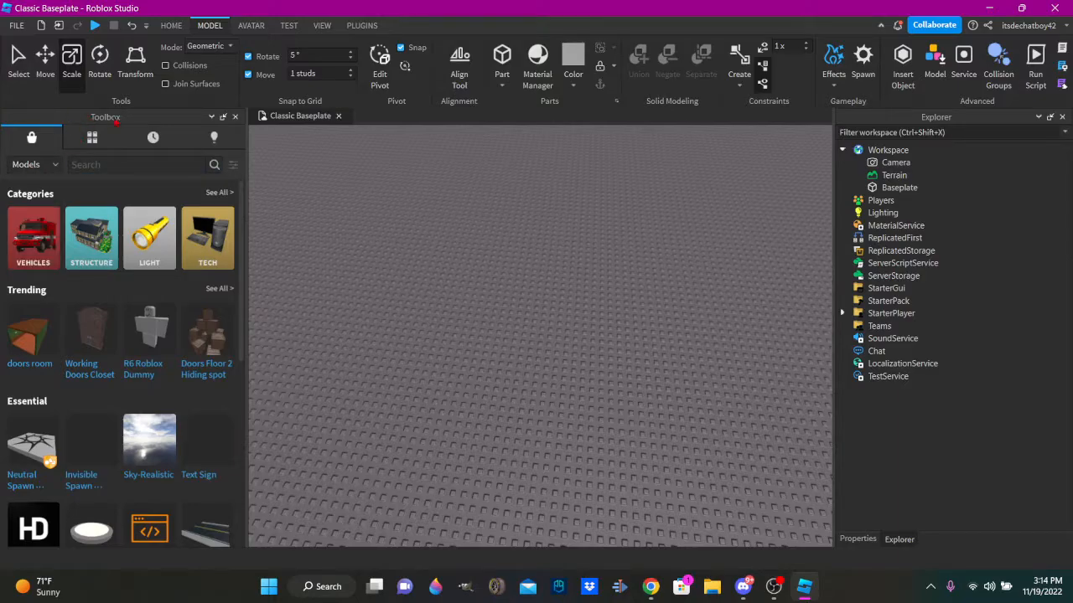
left_click(30, 165)
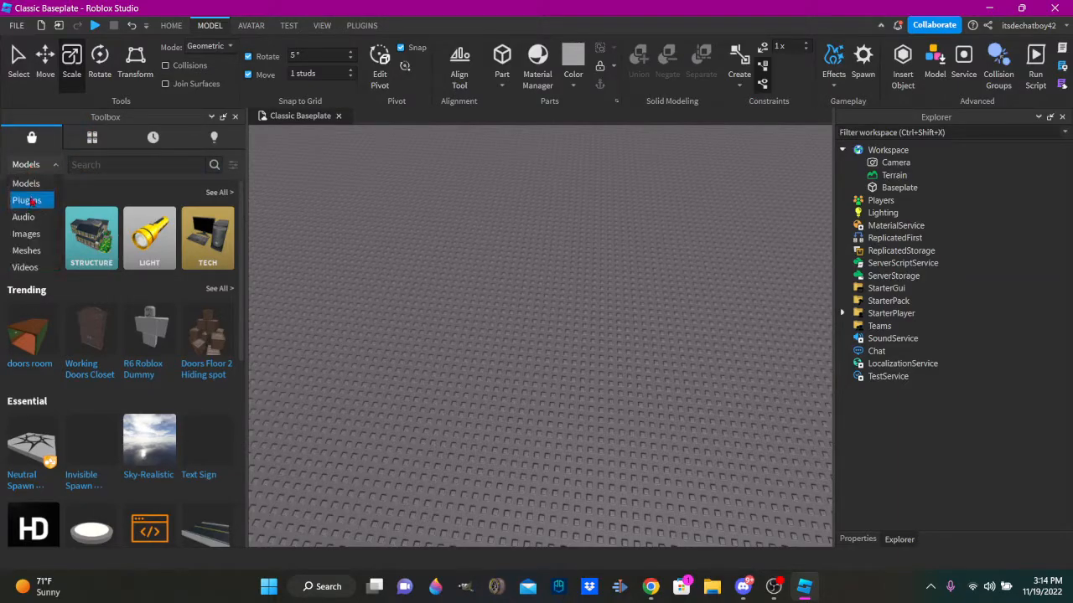
left_click(36, 201)
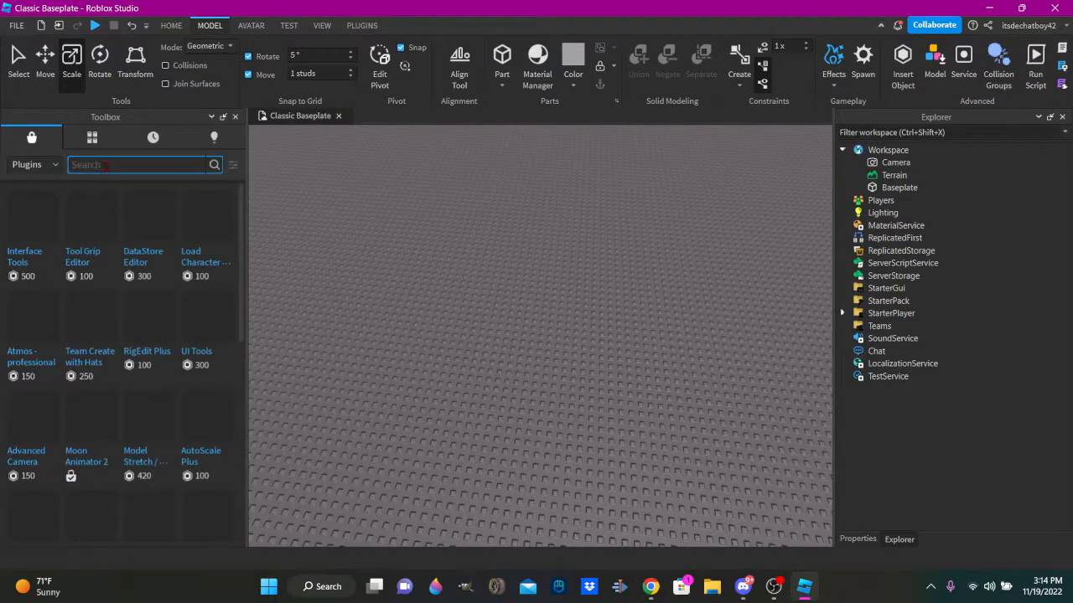
Look through the installed plugins, including the GapFill and ResizeAlign tools under GeomTools.
left_click(361, 26)
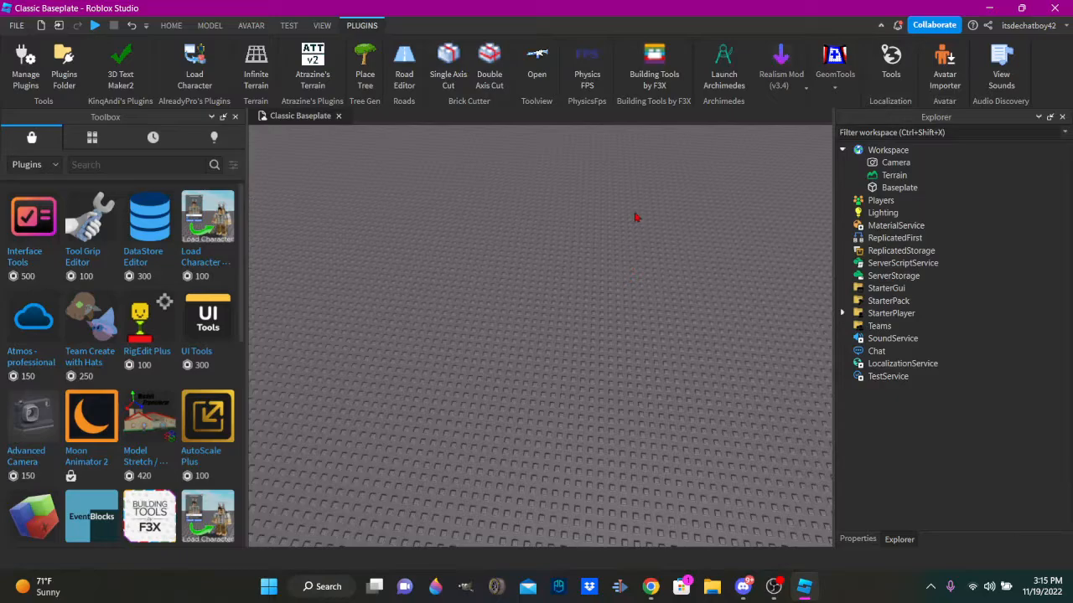
left_click(848, 80)
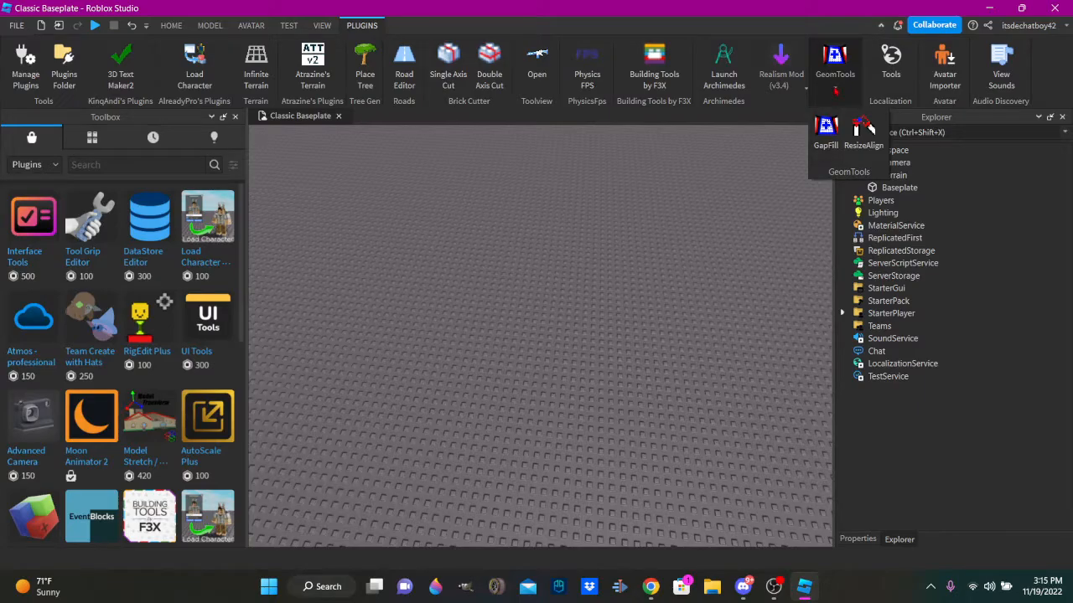
left_click(836, 90)
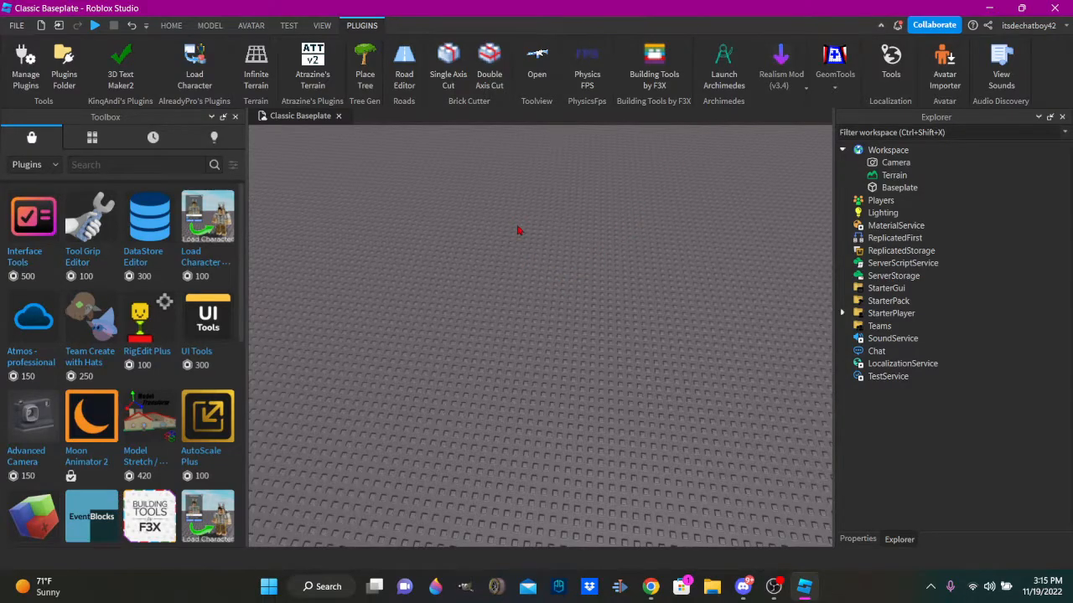
right_click_drag(518, 229, 518, 230)
right_click(464, 238)
right_click_drag(383, 251, 383, 251)
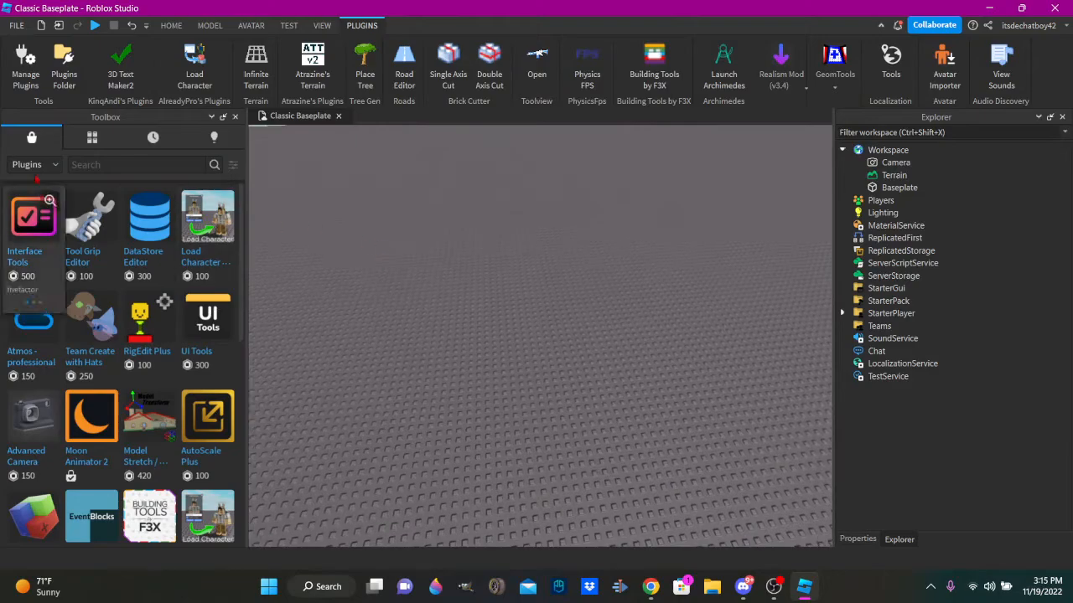
Switch the Toolbox category back to Models.
left_click(36, 166)
left_click(35, 183)
right_click_drag(419, 193, 445, 206)
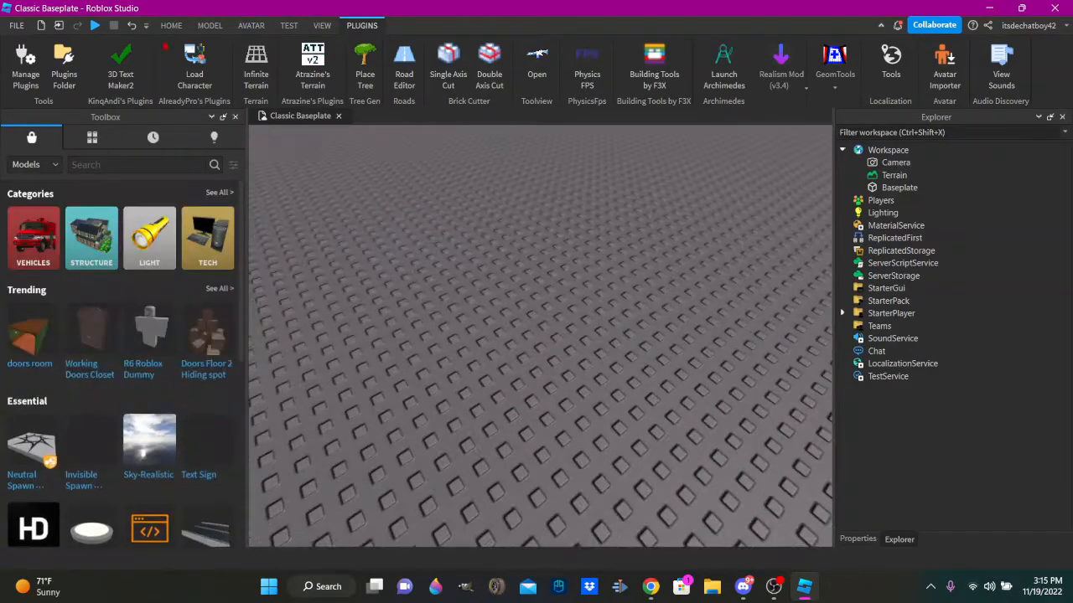
left_click(171, 26)
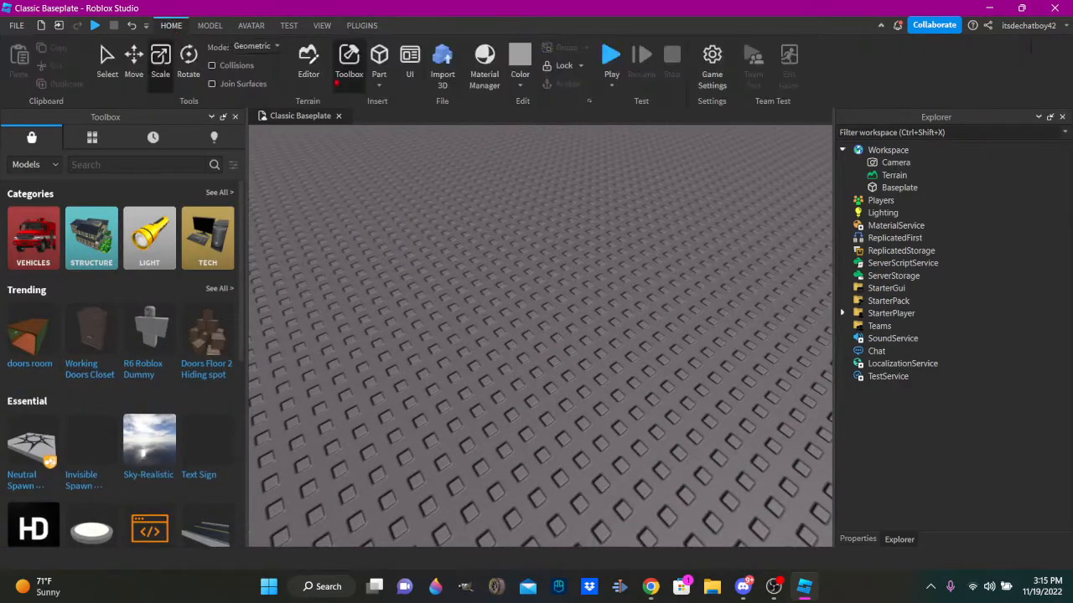
Insert a new block part on the baseplate and stretch it into a long narrow strip.
left_click(210, 25)
left_click(502, 59)
left_click_drag(566, 334, 627, 277)
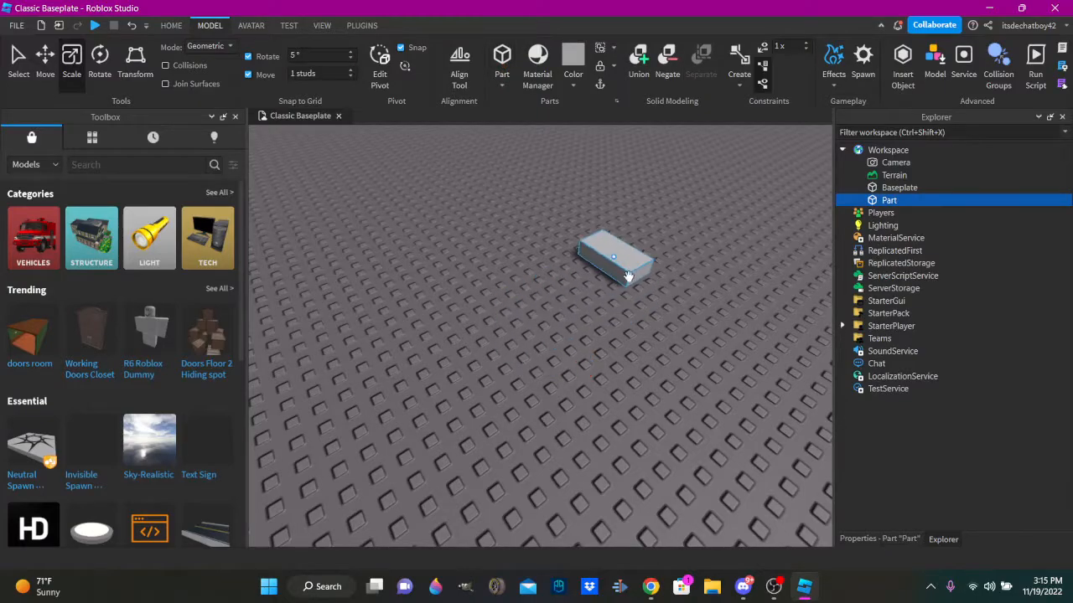
right_click_drag(627, 278, 505, 289)
right_click_drag(623, 344, 624, 344)
left_click_drag(606, 285, 695, 241)
Insert the Chetter's Next Gens [3 Car Sets] model from the Toolbox creations as a size reference.
left_click(214, 137)
left_click(526, 233)
right_click_drag(526, 233, 524, 232)
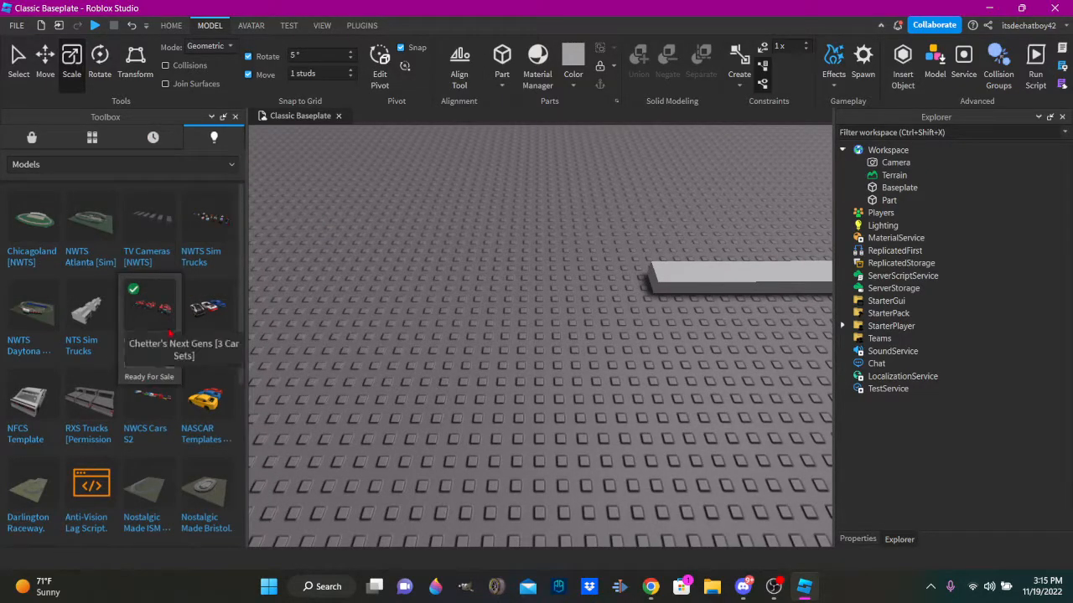
left_click(675, 320)
left_click(673, 383)
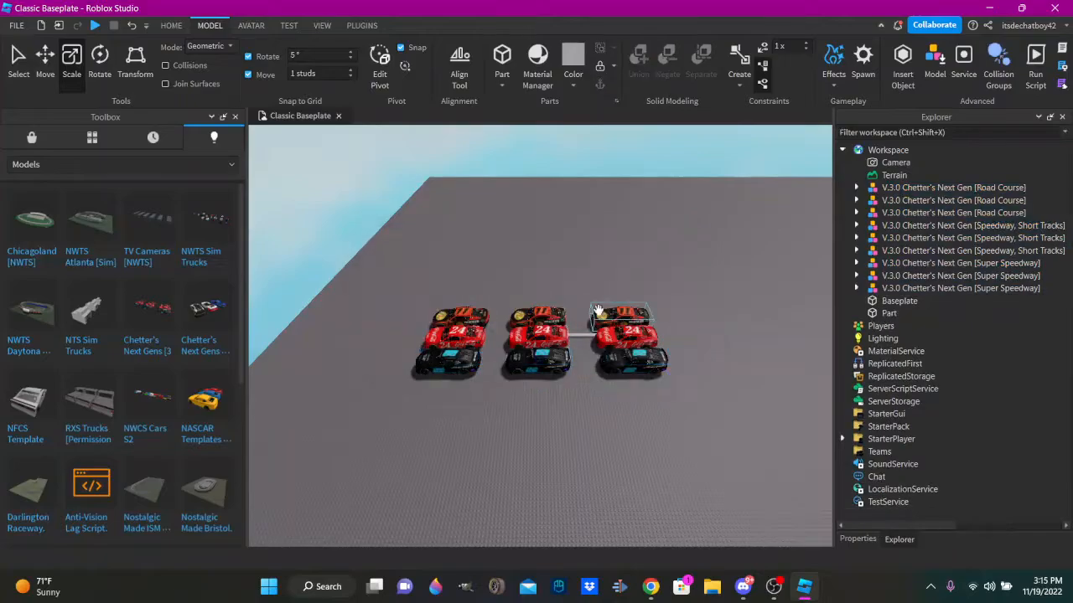
Delete the three Road Course cars from the inserted set.
scroll(619, 320, "up", 1)
scroll(621, 320, "up", 3)
left_click_drag(632, 285, 587, 377)
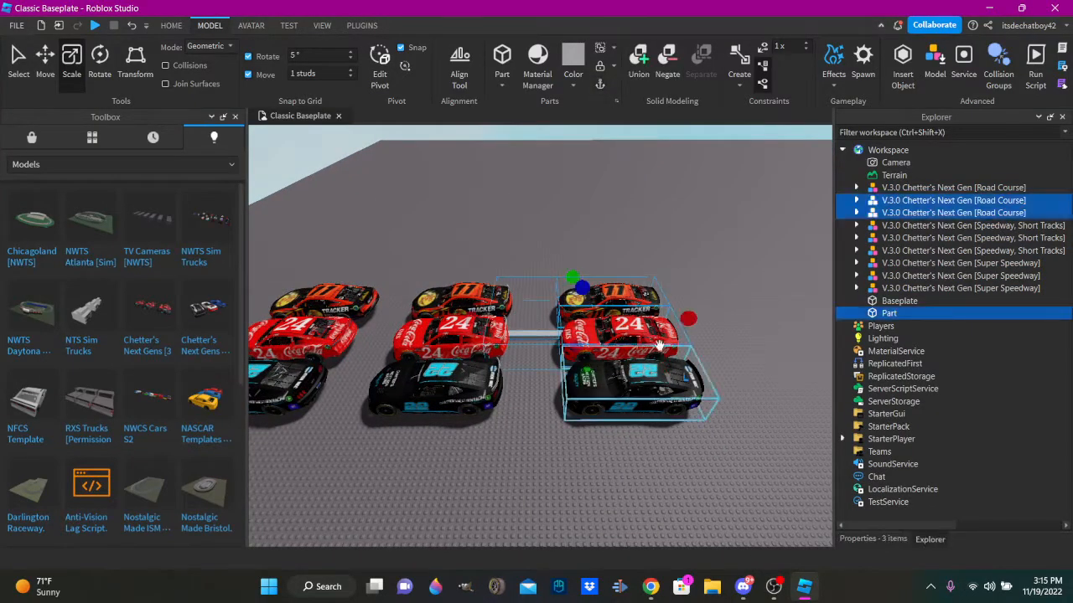
left_click(644, 258)
left_click(637, 307)
key("Delete")
left_click(628, 346)
key("Delete")
left_click(629, 381)
key("Delete")
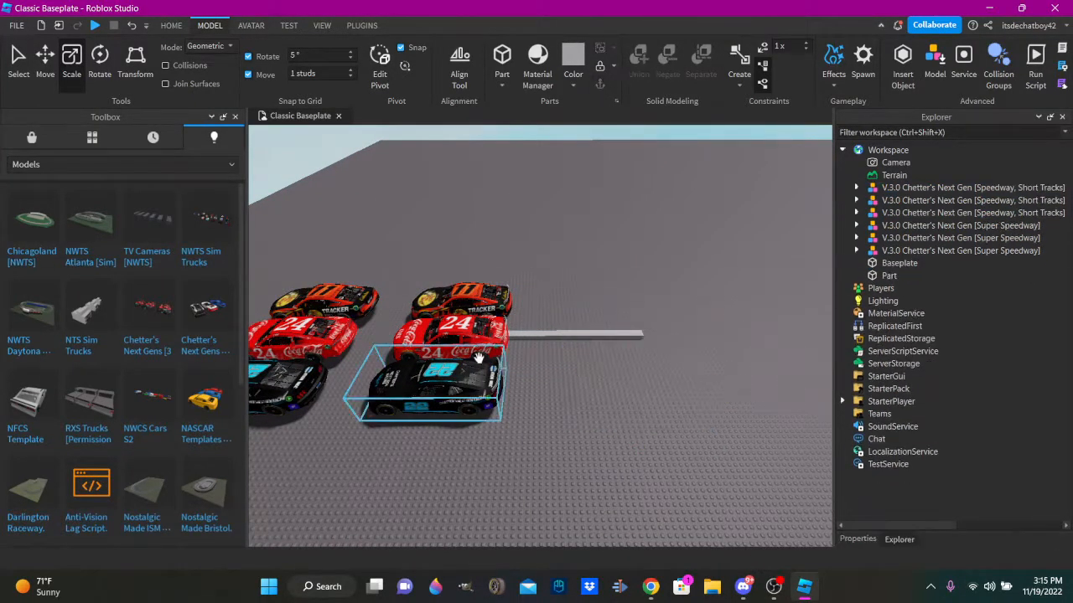
Delete five more cars, keeping only one black Speedway, Short Tracks car.
left_click(458, 350)
key("Delete")
left_click(457, 308)
key("Delete")
left_click(440, 377)
key("Delete")
left_click(315, 299)
right_click_drag(315, 299, 335, 289)
key("Delete")
left_click(354, 280)
key("Delete")
Move and rotate the black car, and line it up with the end of the strip.
left_click_drag(338, 312, 474, 335)
key("r")
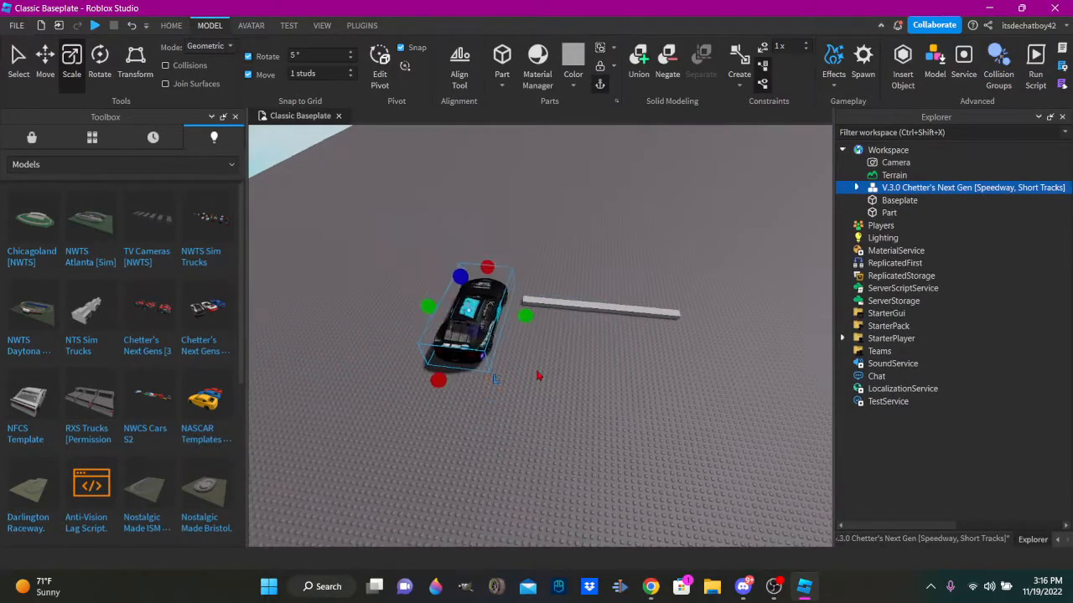
right_click_drag(539, 374, 538, 361)
left_click_drag(580, 311, 586, 400)
right_click_drag(586, 400, 618, 401)
scroll(618, 400, "down", 3)
left_click_drag(660, 397, 642, 359)
Lengthen the strip to several car widths for the road's width, and delete the reference car.
left_click(378, 316)
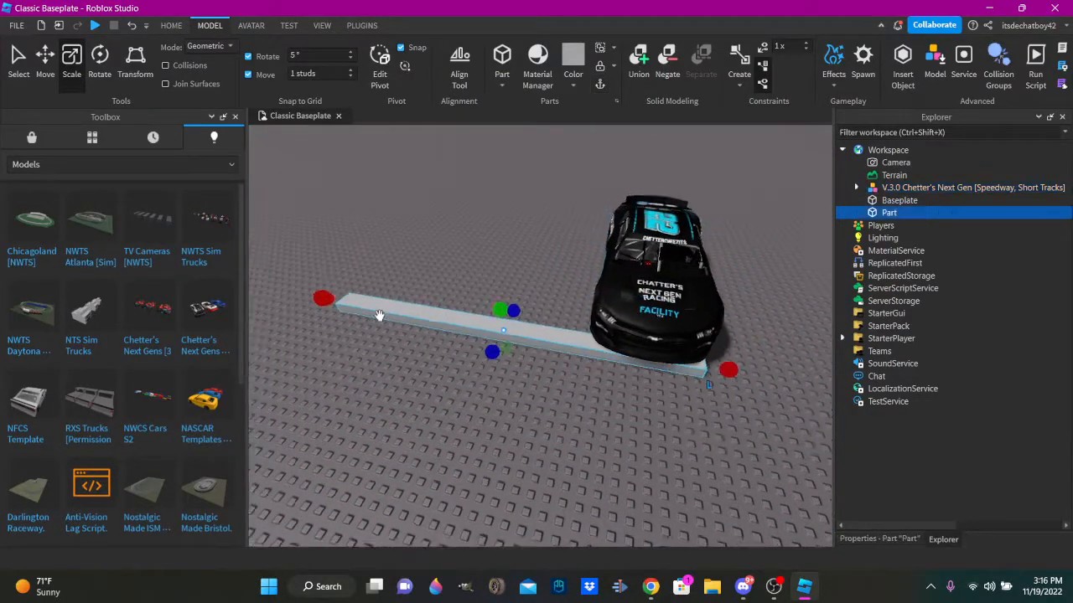
scroll(402, 310, "down", 1)
left_click_drag(418, 305, 361, 293)
left_click(133, 27)
scroll(368, 295, "down", 2)
right_click_drag(769, 330, 631, 313)
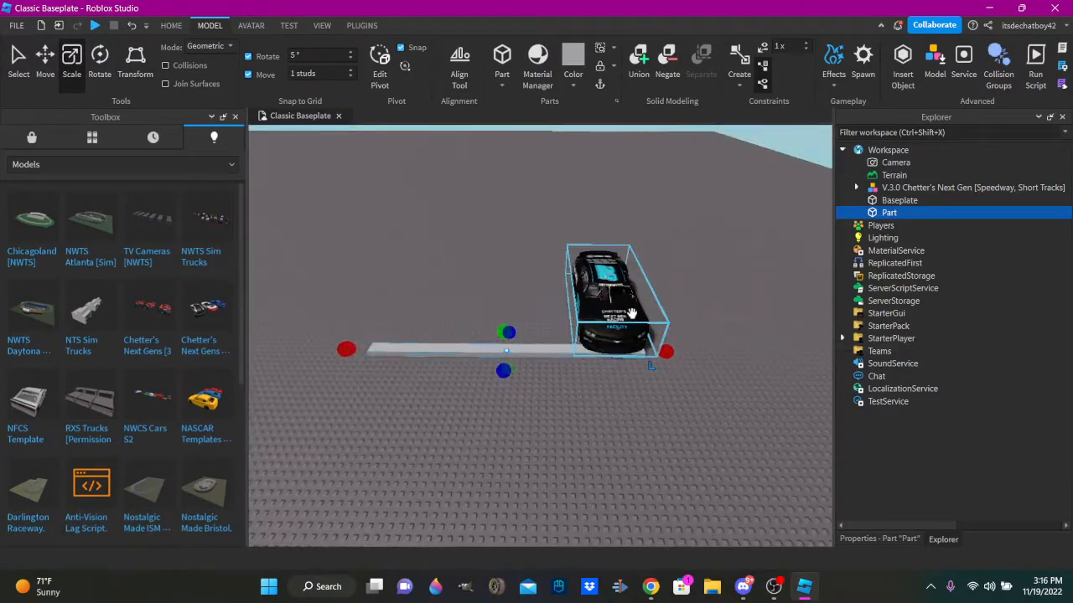
left_click(631, 313)
key("Delete")
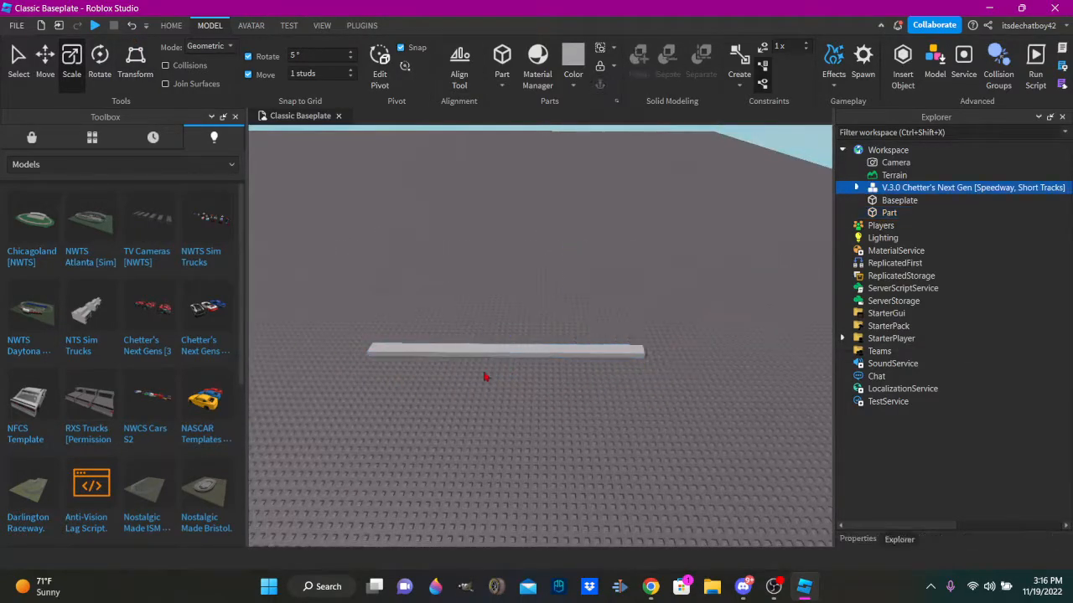
Stretch the strip far out perpendicular to its length to form a long straight road slab.
left_click(495, 347)
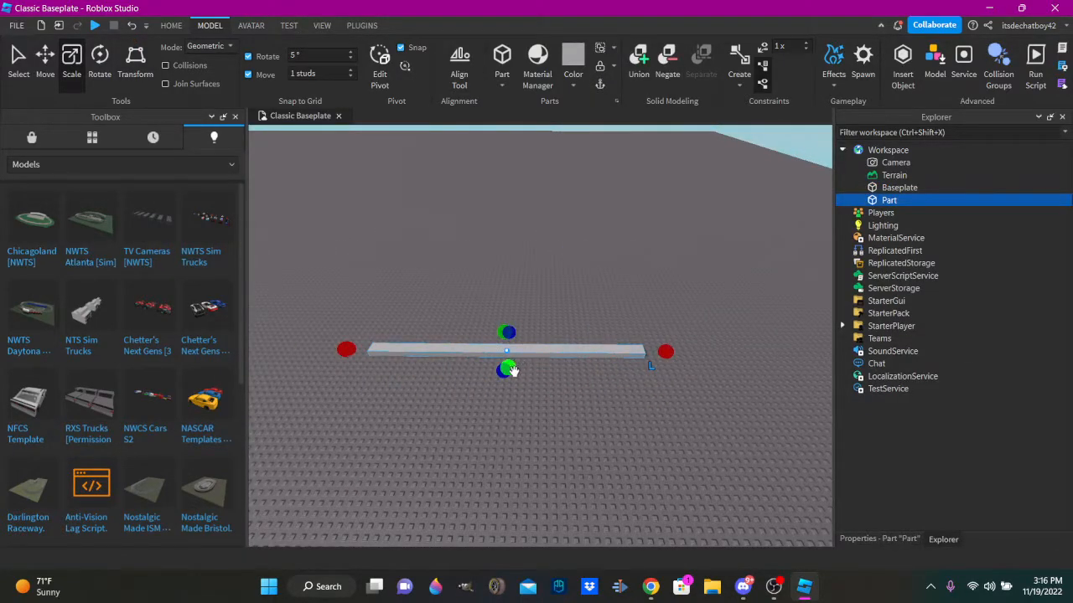
right_click_drag(501, 368, 419, 360)
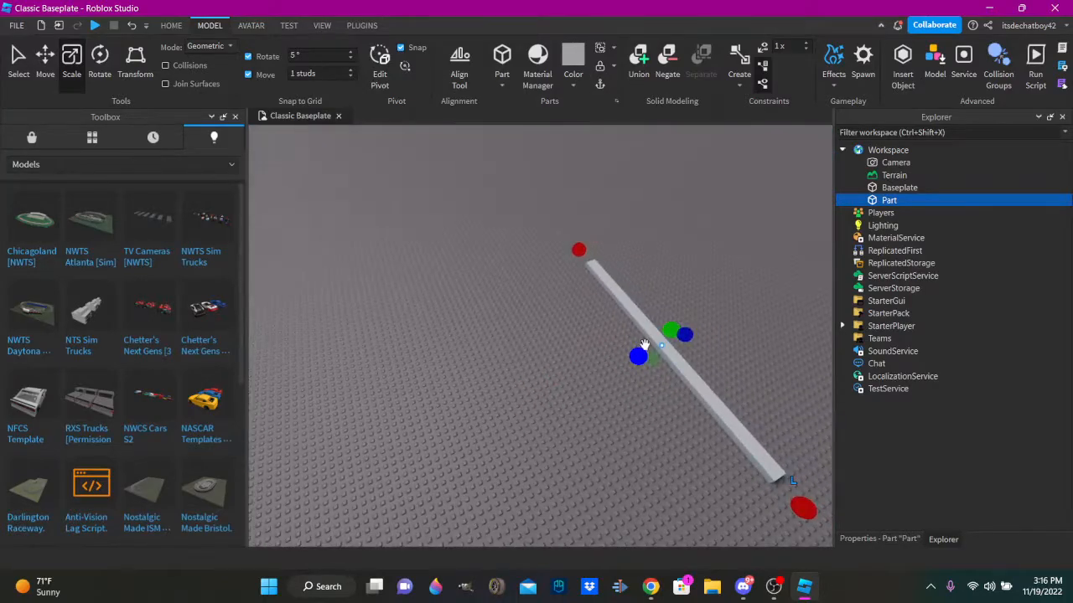
left_click_drag(639, 354, 317, 244)
right_click_drag(318, 244, 584, 283)
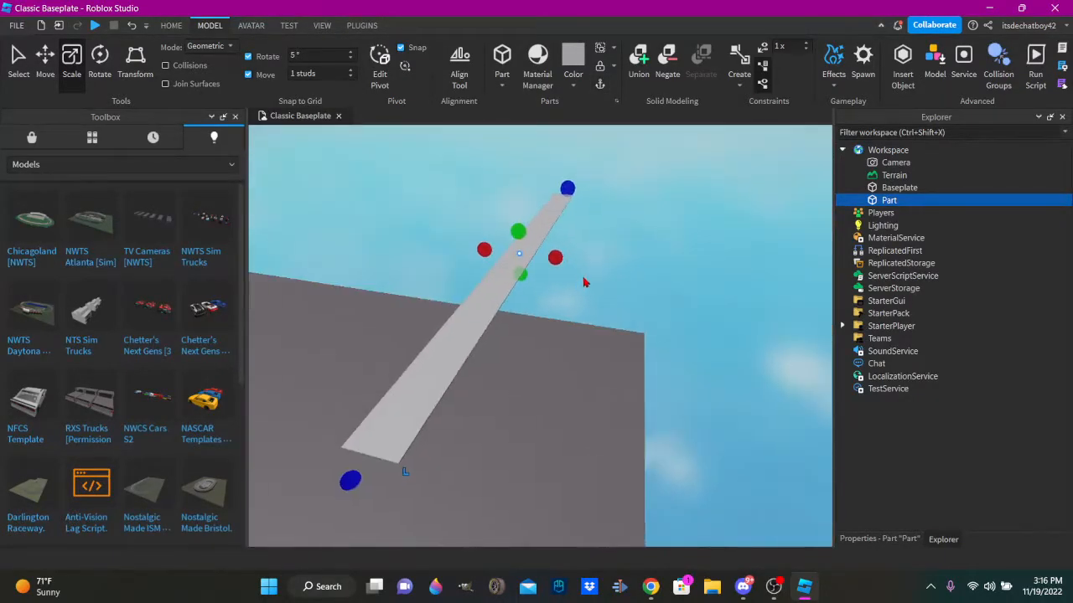
right_click_drag(397, 455, 494, 21)
key("w")
Show the available materials and color the road slab dark grey.
left_click(537, 66)
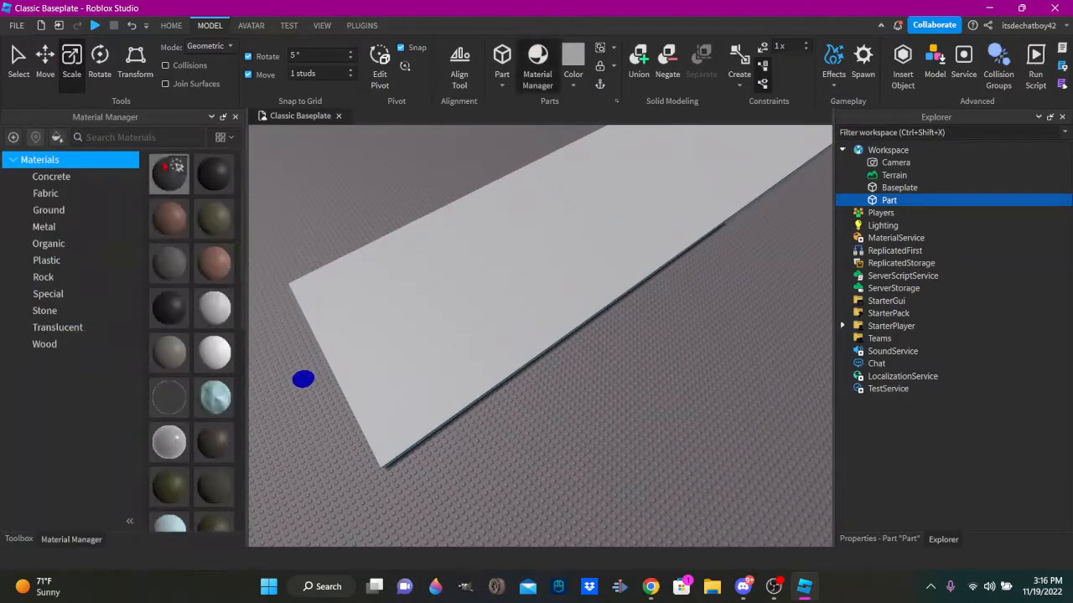
left_click(574, 67)
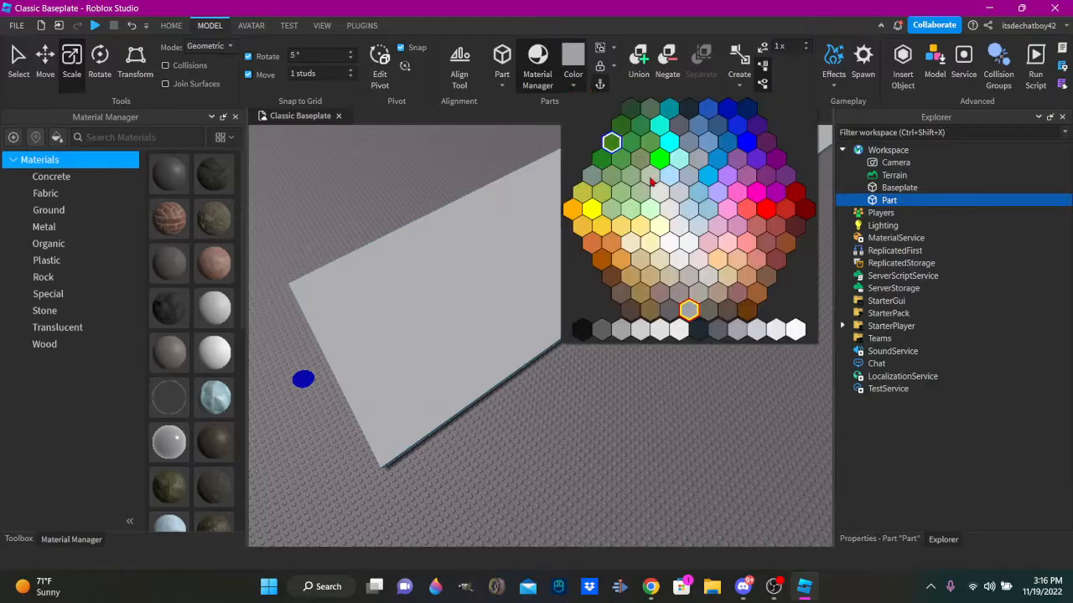
left_click(718, 328)
right_click_drag(718, 328, 612, 280)
key("w")
Try a rough rocky material on the road slab, and replace it with a smooth concrete-like one.
left_click(221, 173)
key("s")
key("w")
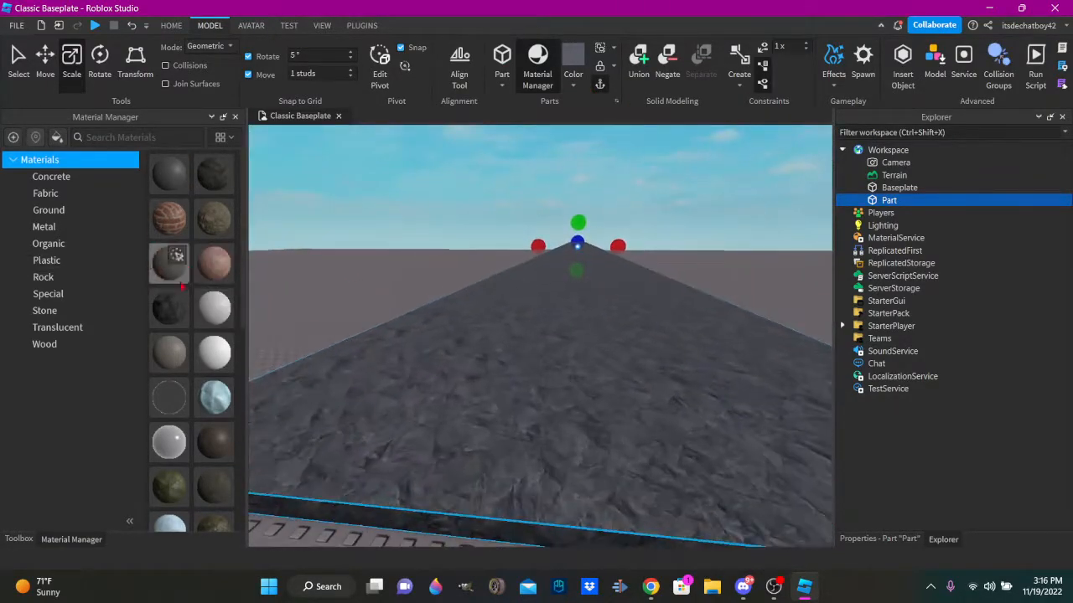
left_click(177, 264)
right_click_drag(489, 255, 489, 274)
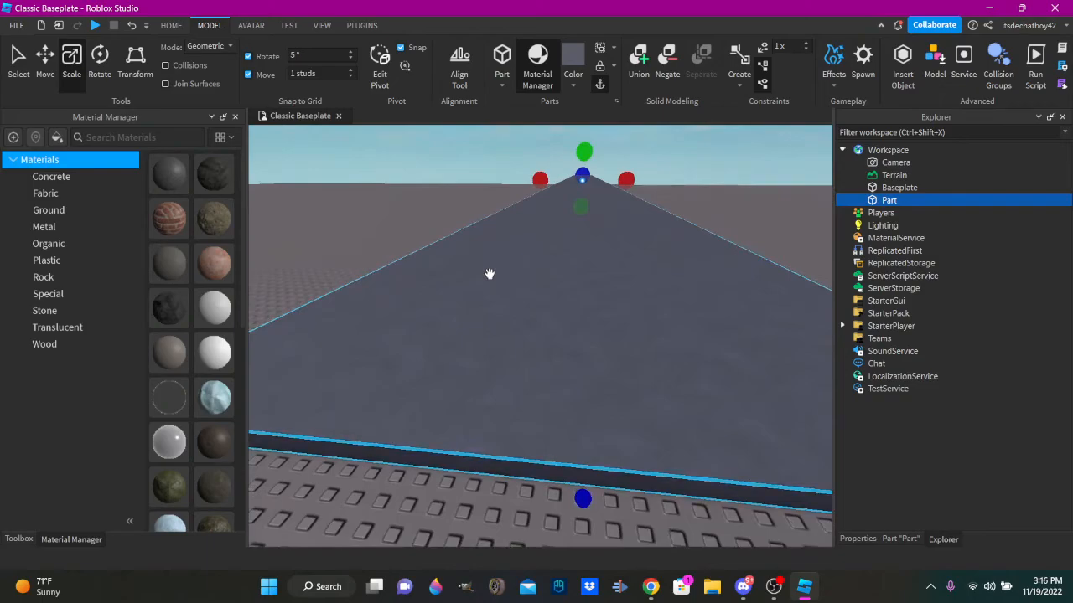
Apply the first listed material, a smooth dark one, to the road slab.
left_click(177, 171)
key("s")
right_click_drag(575, 290, 374, 495)
key("w")
key("s")
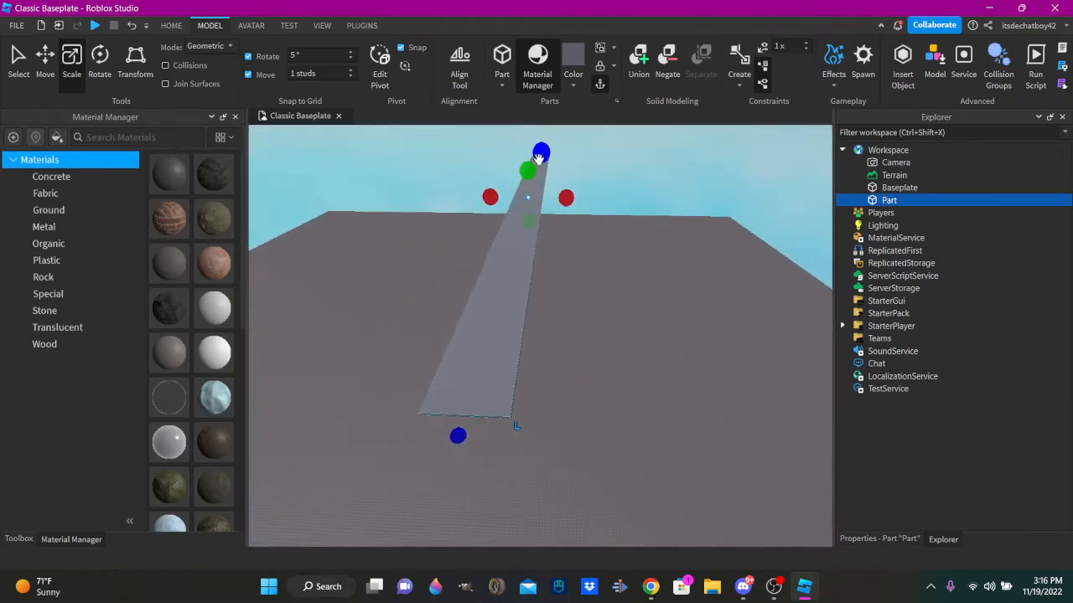
right_click(515, 271)
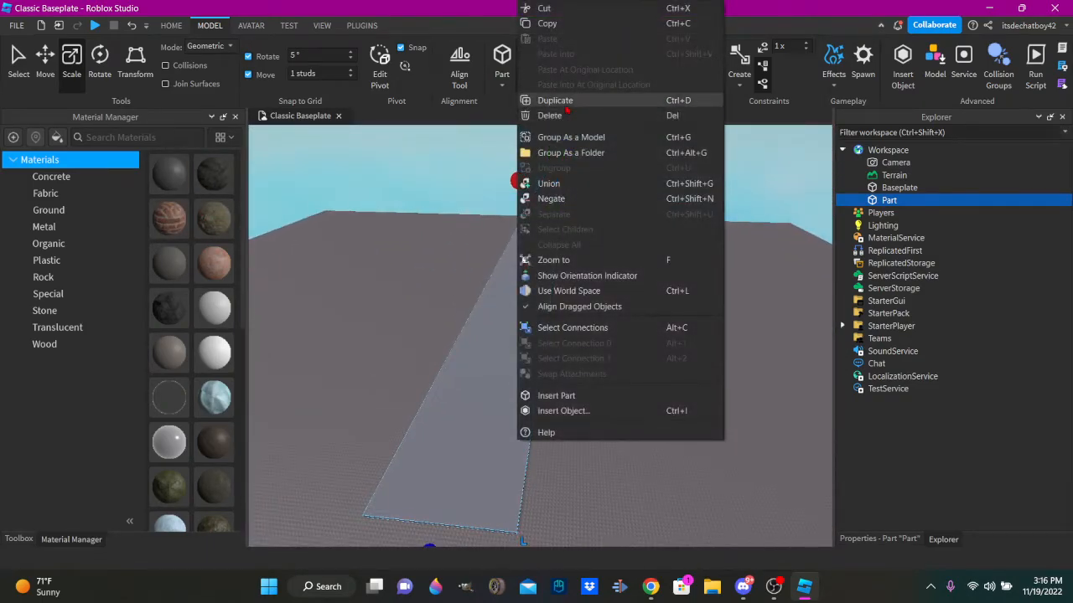
left_click(545, 98)
left_click(362, 25)
key("ctrl+z")
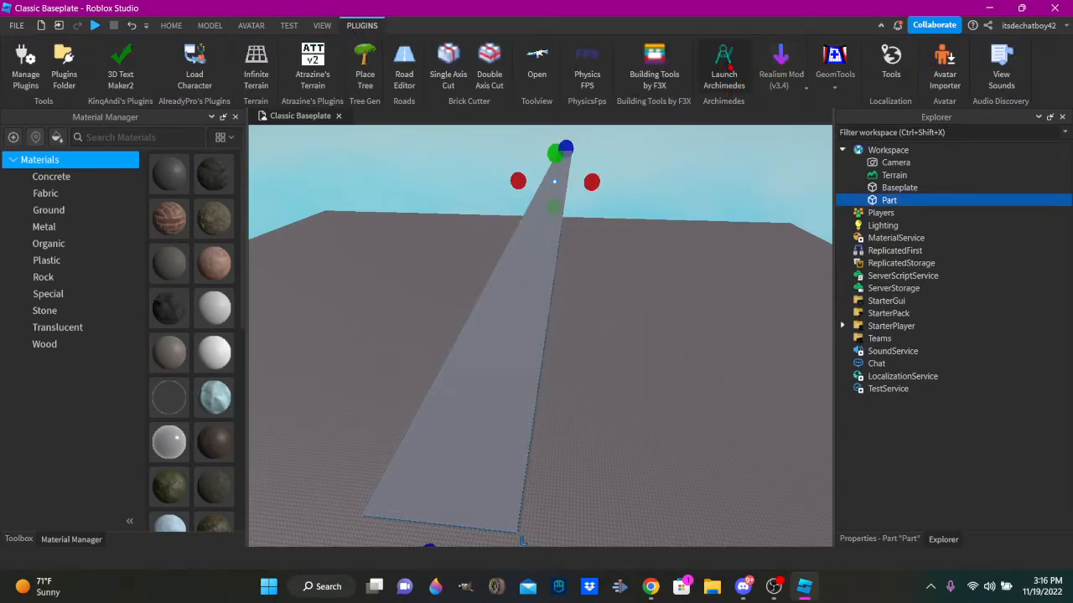
Launch the Archimedes plugin for the road slab and close the Material Manager.
left_click(728, 68)
left_click(235, 117)
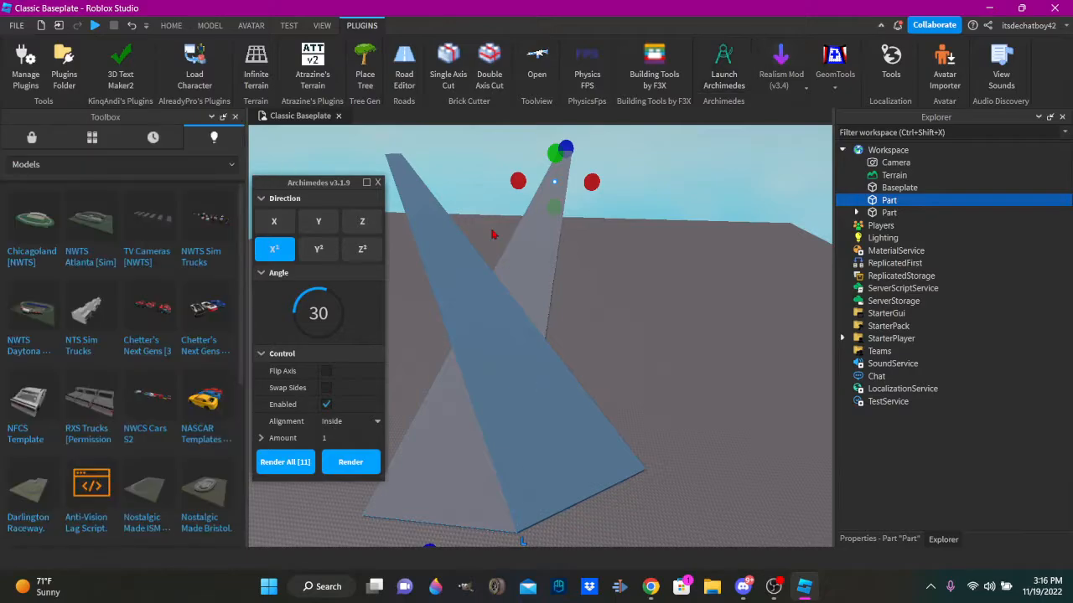
right_click_drag(494, 235, 628, 374)
scroll(624, 375, "down", 2)
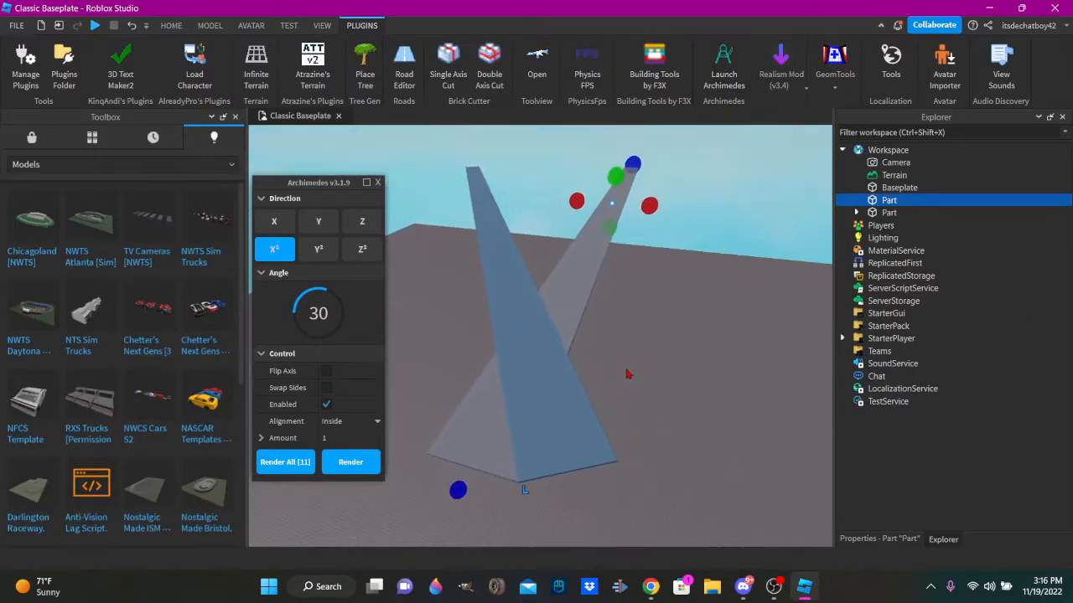
Try the X and Y bend directions on the road slab, and set the direction to Z³.
left_click(274, 222)
left_click(318, 222)
left_click(318, 249)
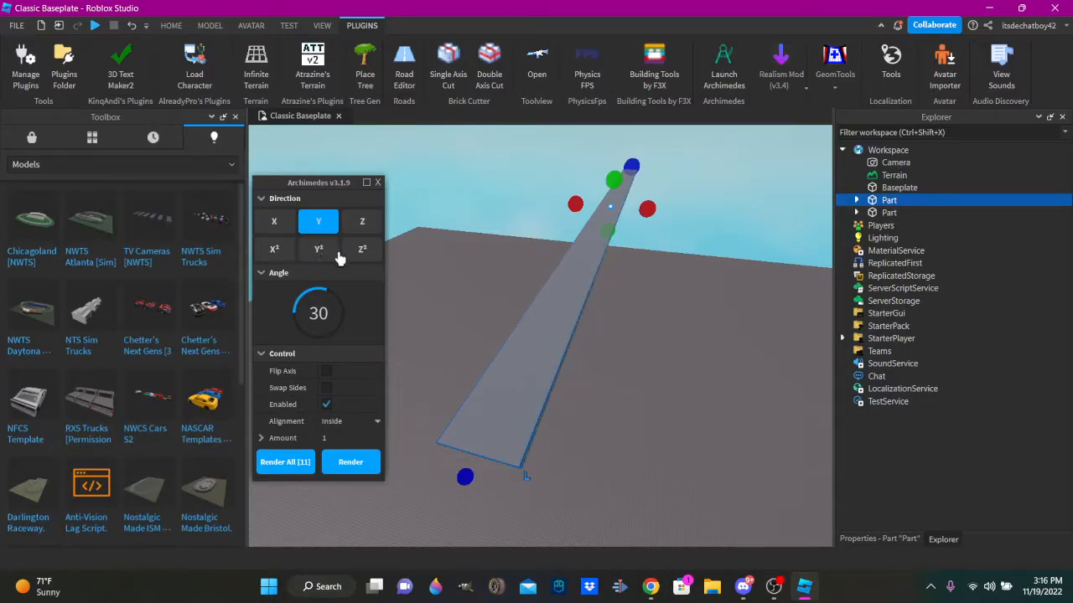
left_click(362, 251)
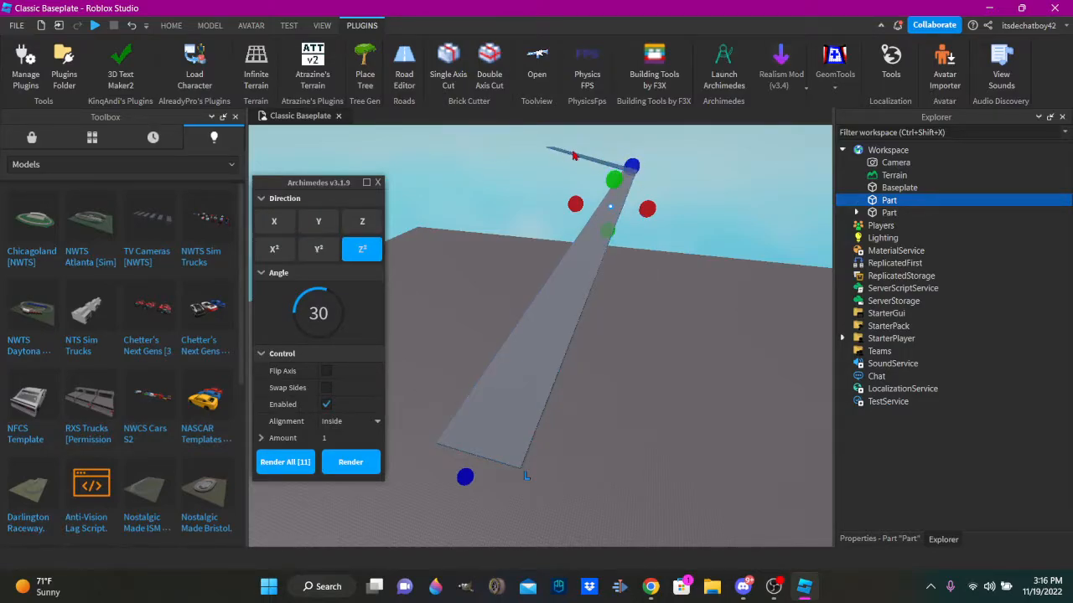
Enable Flip Axis and Swap Sides so the previewed segment bends flat from the near end of the road slab.
left_click(326, 371)
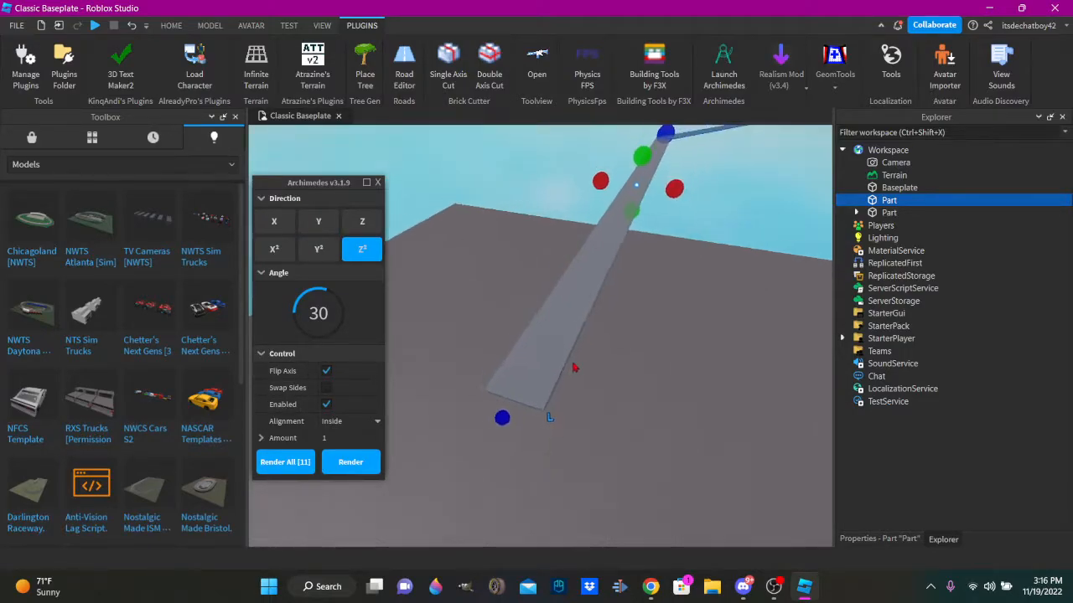
left_click(326, 388)
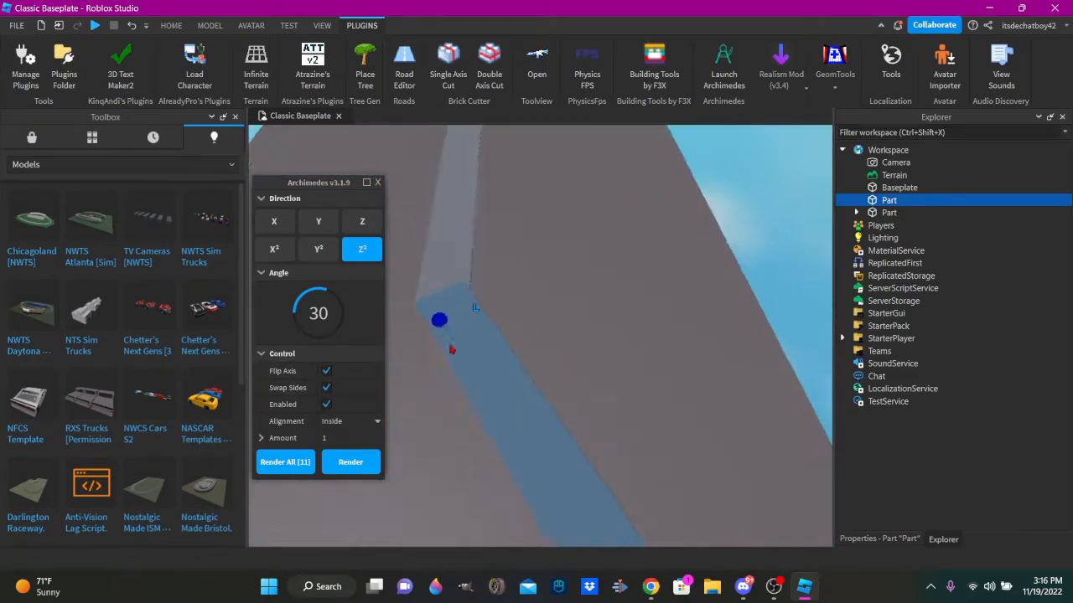
right_click_drag(434, 387, 578, 402)
key("a")
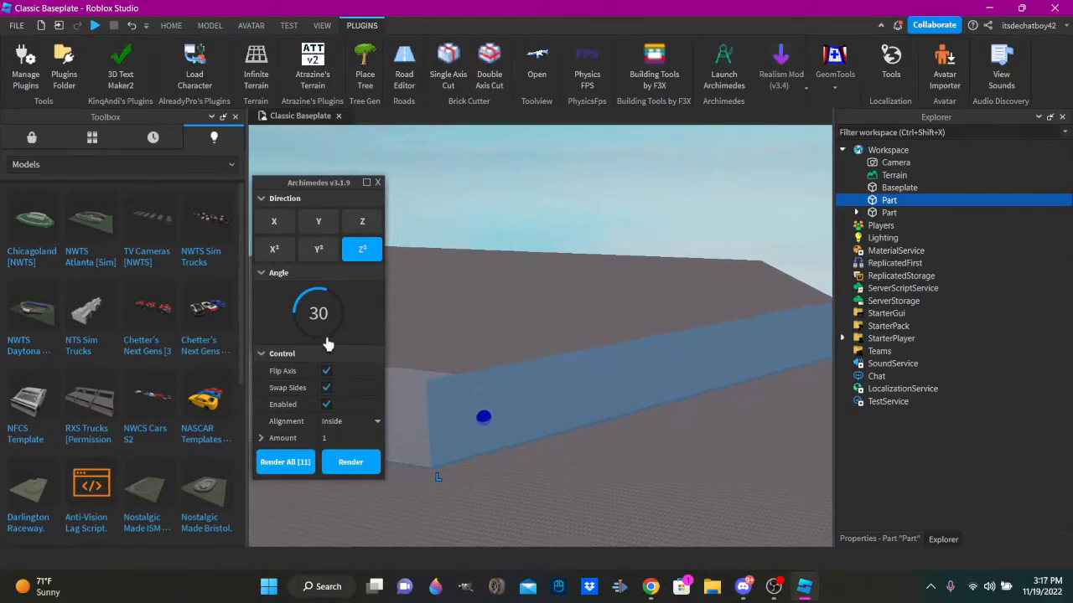
Try bend angles of 10, 50 and 30 degrees on the previewed road segment.
left_click(312, 309)
type("10")
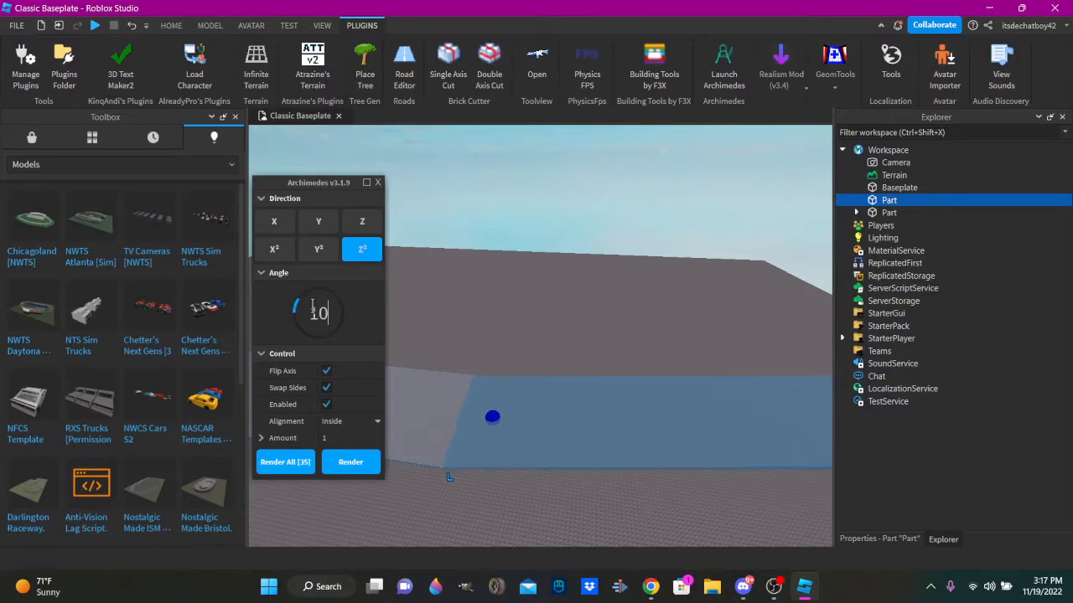
key("BackSpace")
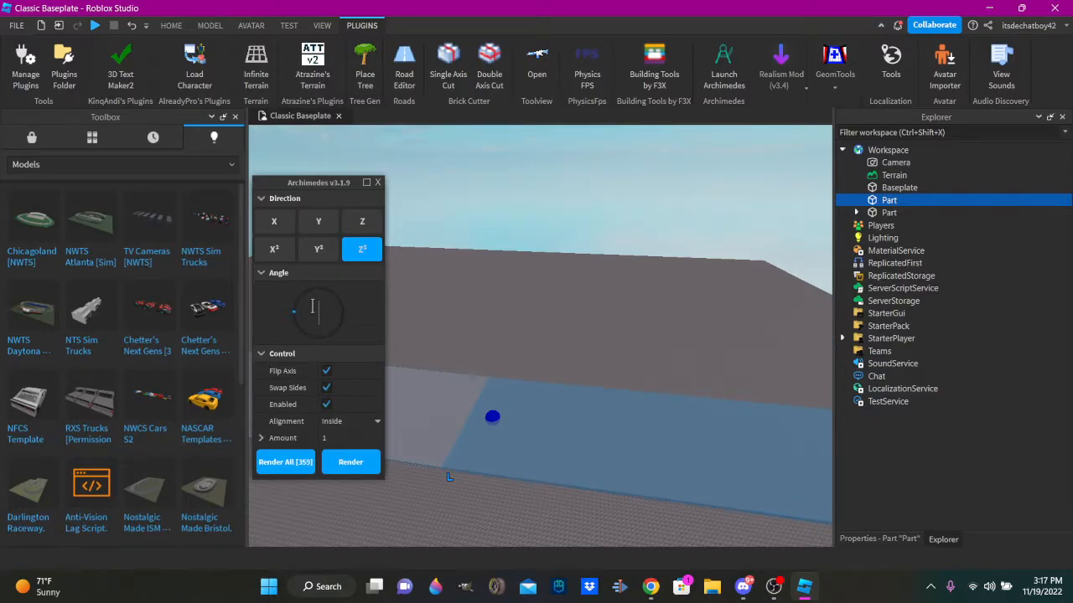
type("50")
key("BackSpace")
key("BackSpace")
type("30")
key("Return")
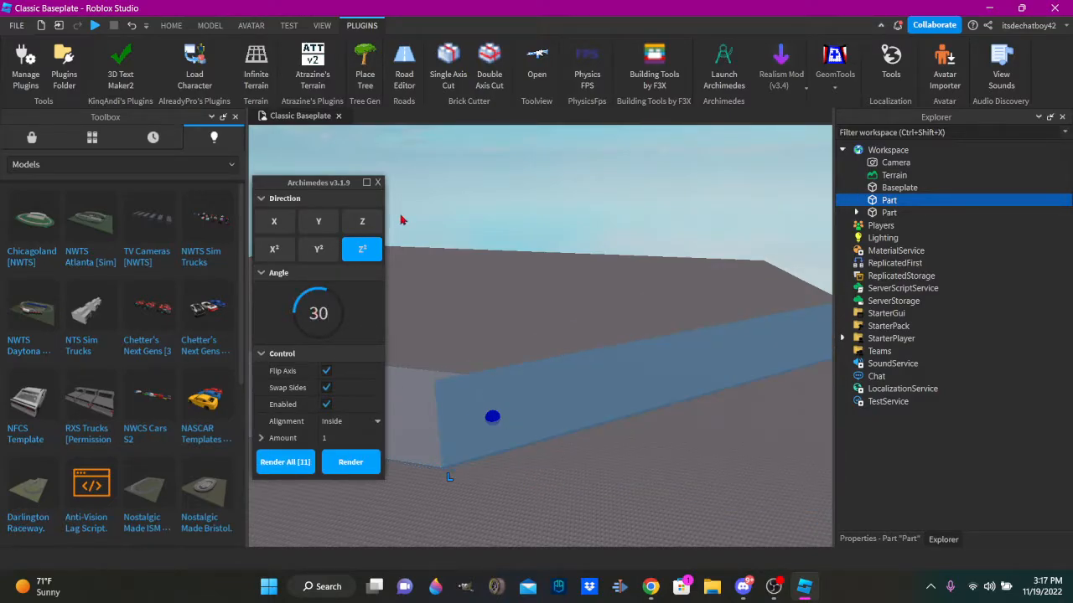
Set the bend angle to 20 degrees and render one segment from the end of the straight road.
right_click_drag(523, 349, 388, 355)
left_click(317, 301)
type("20")
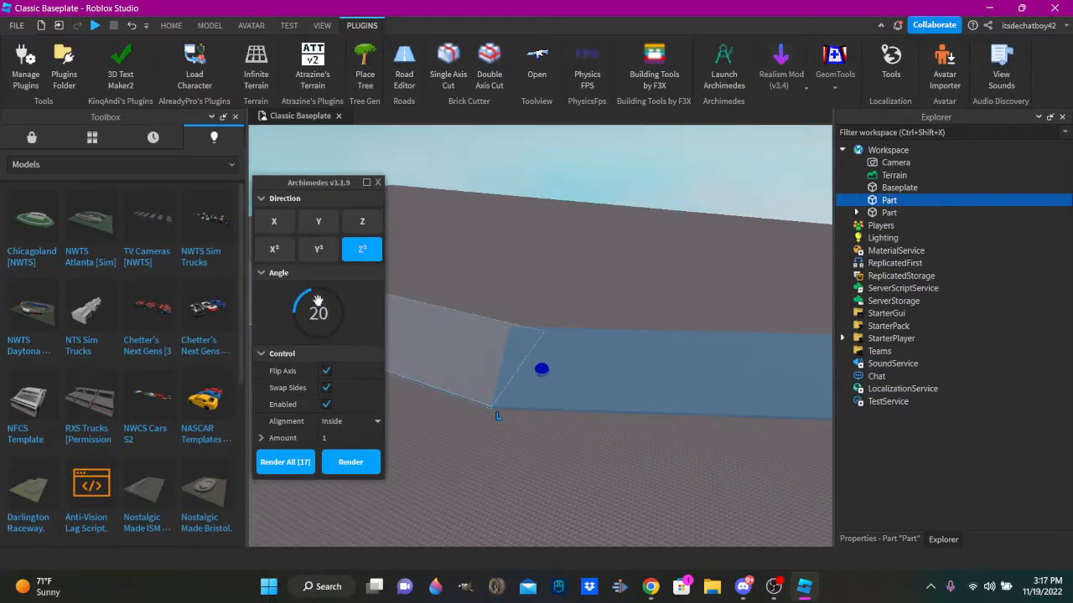
right_click_drag(514, 348, 468, 417)
left_click(350, 466)
right_click_drag(469, 377, 557, 339)
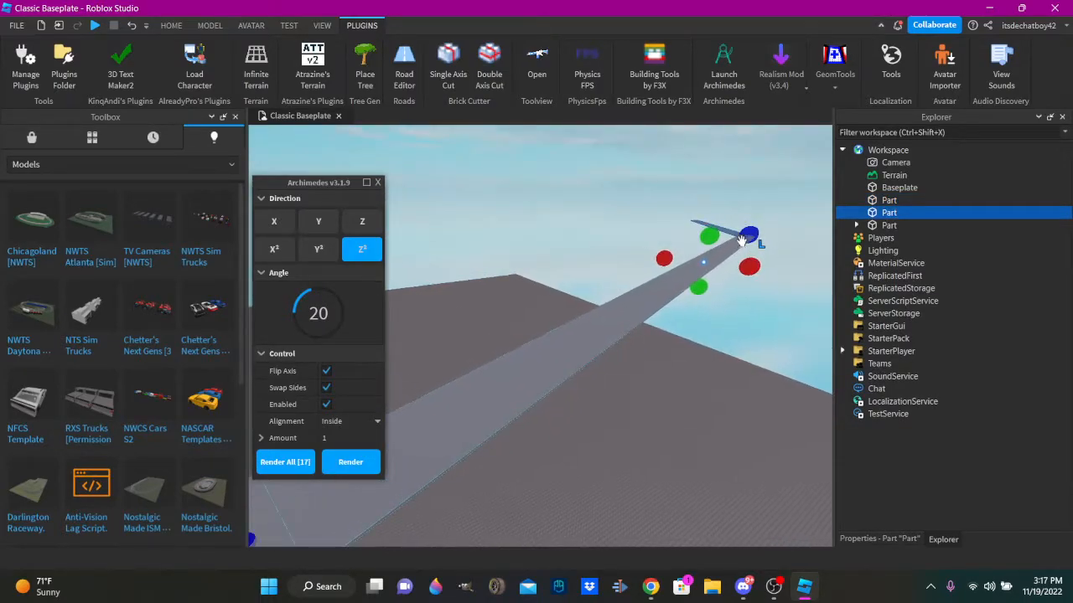
Shorten the new road segment from its far end to a short tile roughly as long as the road is wide.
right_click_drag(637, 300, 553, 354)
right_click_drag(660, 222, 754, 218)
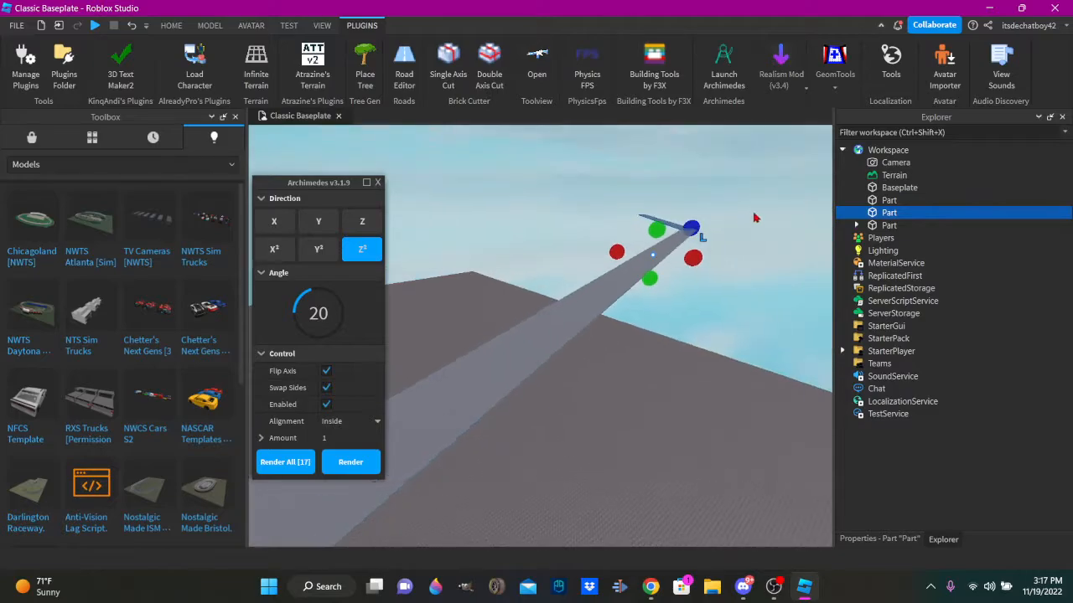
scroll(687, 228, "up", 8)
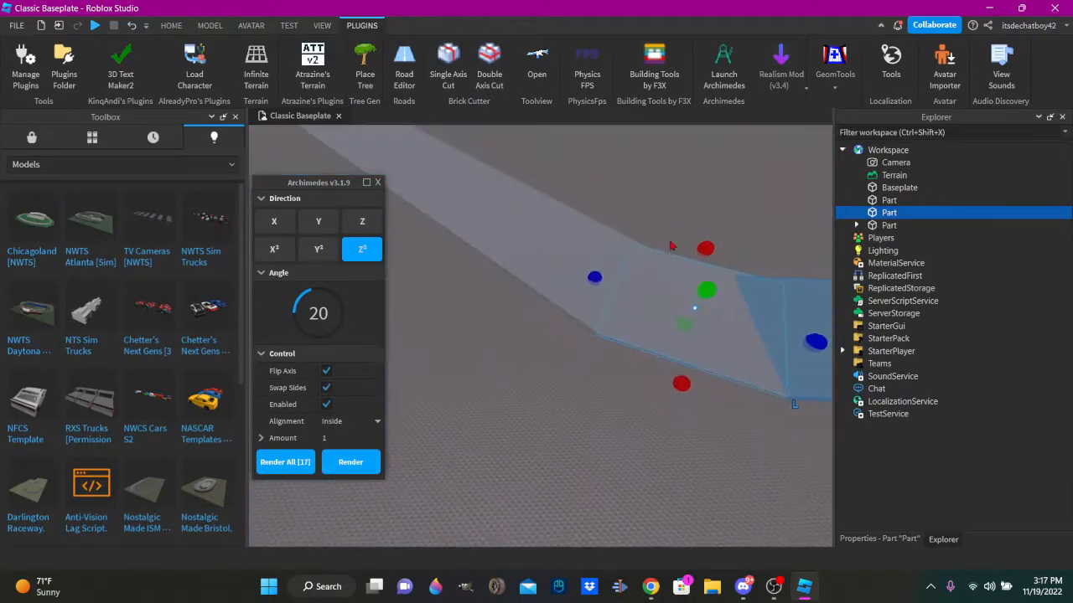
right_click_drag(671, 246, 643, 335)
mouse_move(642, 338)
left_mouse_down()
mouse_move(566, 348)
mouse_move(639, 330)
left_mouse_up()
scroll(566, 343, "up", 1)
right_click_drag(639, 330, 570, 345)
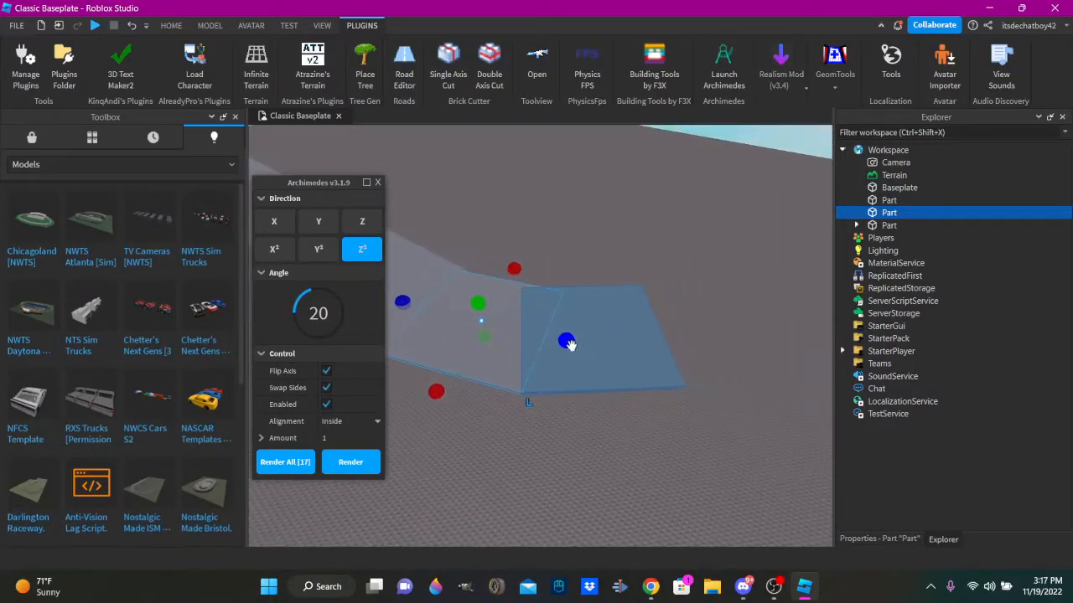
Render eight more 20-degree segments to carry the road around a full U-turn.
left_click(348, 463)
left_click(351, 462)
left_click(352, 463)
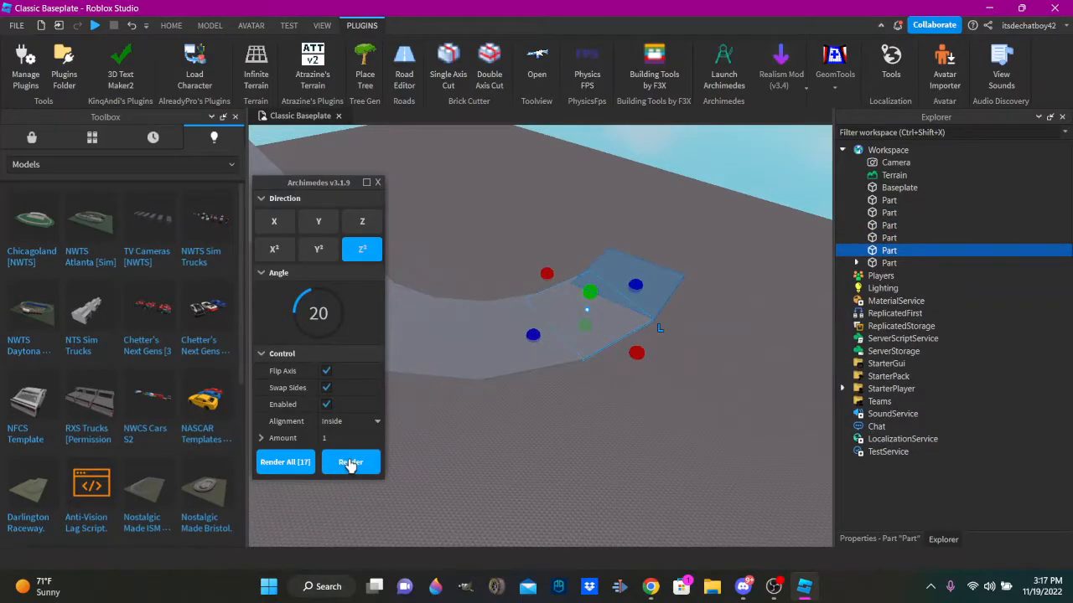
left_click(350, 465)
left_click(350, 465)
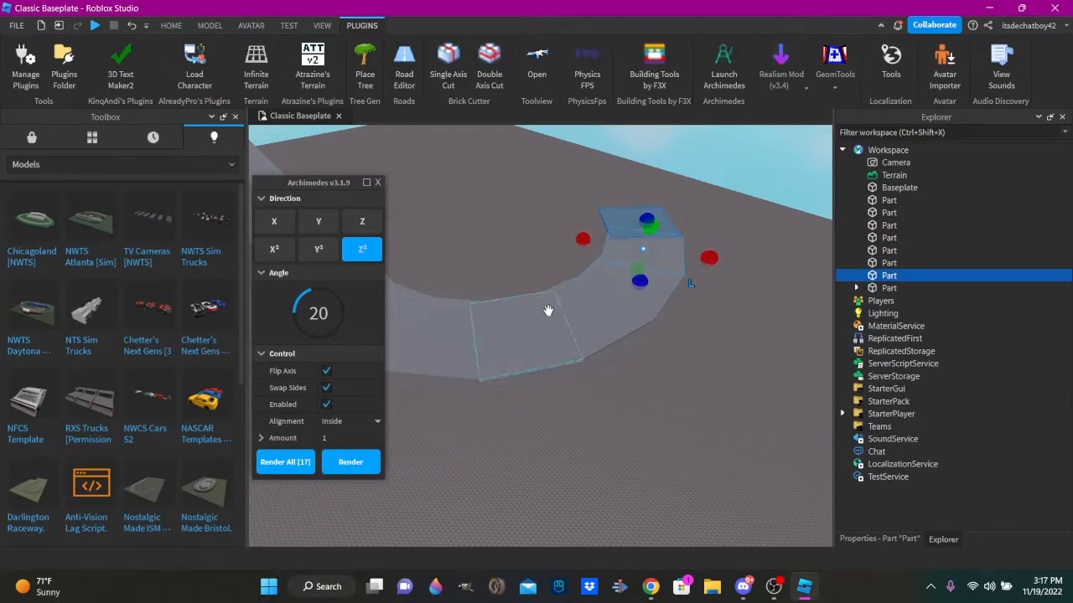
left_click(343, 460)
left_click(343, 460)
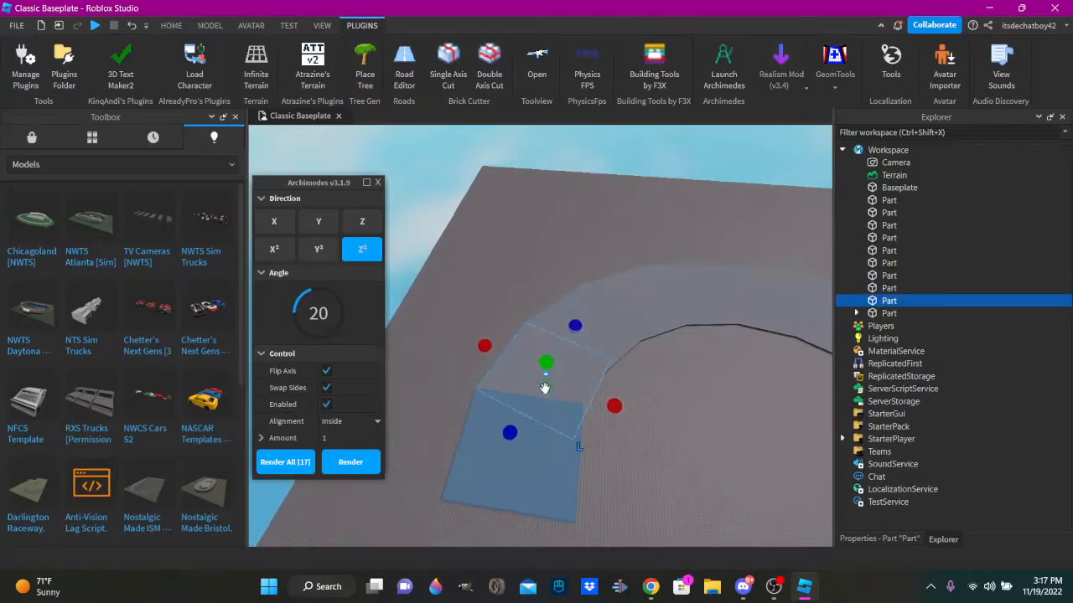
right_click_drag(544, 388, 553, 419)
key("s")
left_click(357, 458)
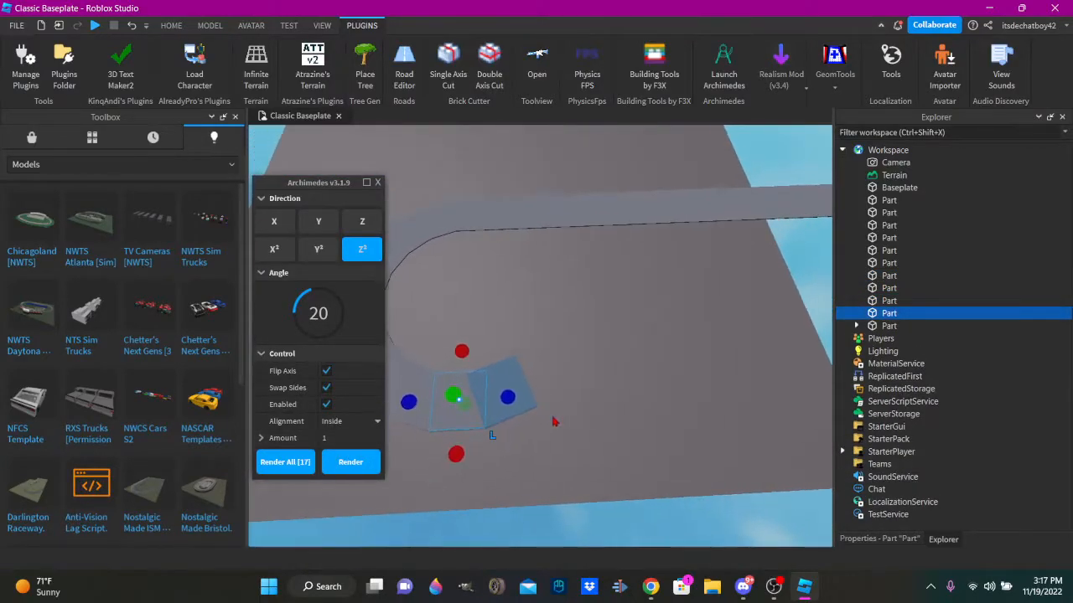
Stretch the last curve segment far out into a long straight running alongside the first one.
left_click(480, 413)
right_click_drag(498, 255, 496, 253)
left_click(541, 338)
right_click_drag(542, 443, 542, 442)
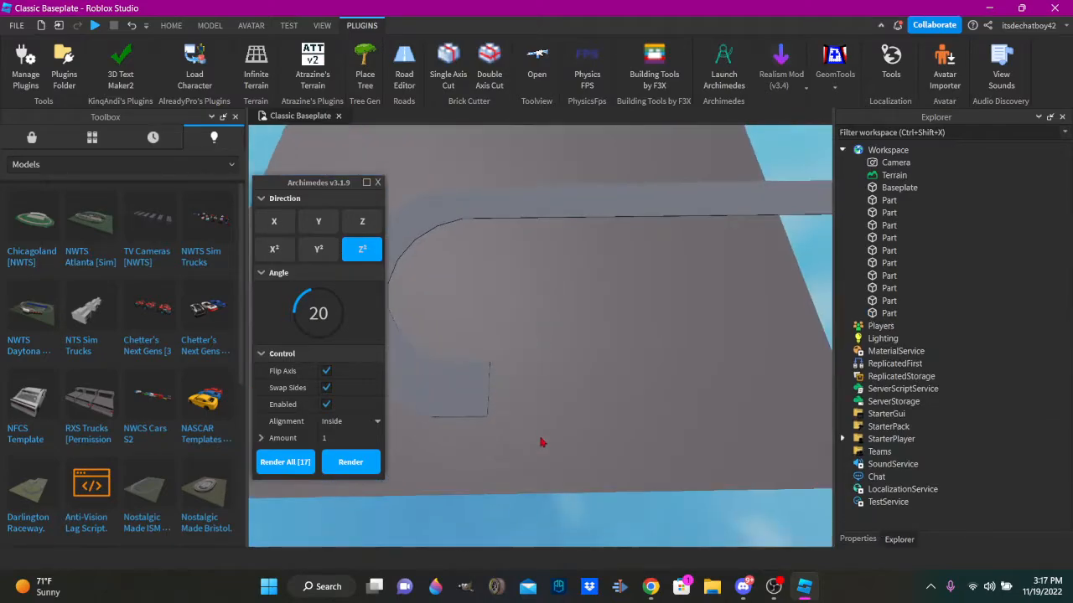
left_click(469, 395)
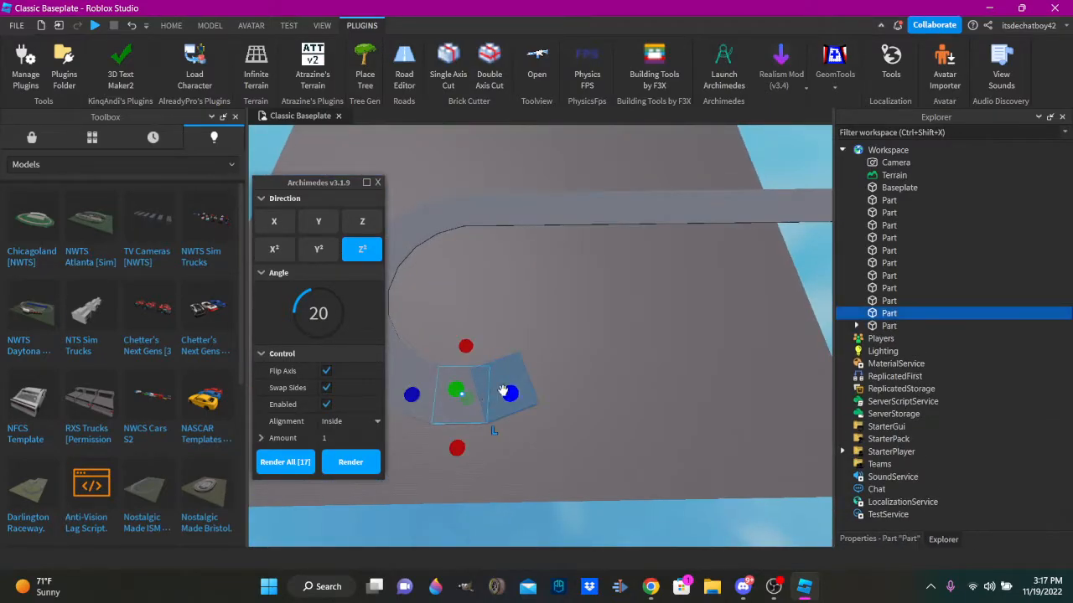
left_click_drag(506, 391, 567, 364)
right_click_drag(567, 364, 567, 363)
left_click_drag(568, 363, 769, 195)
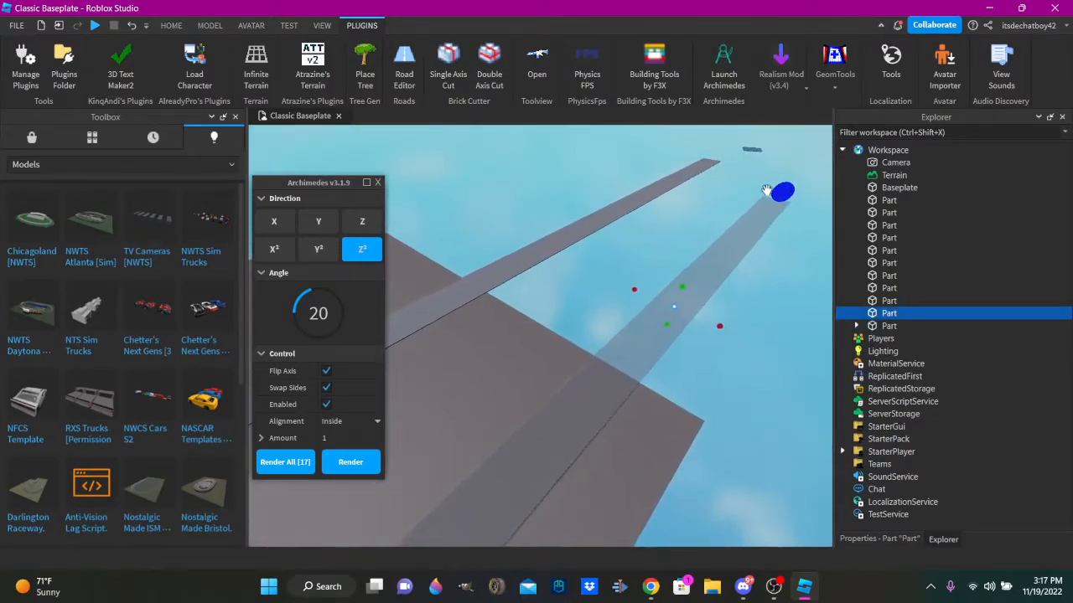
Examine the far ends of the two long straights and compare their length and alignment.
left_click(692, 168)
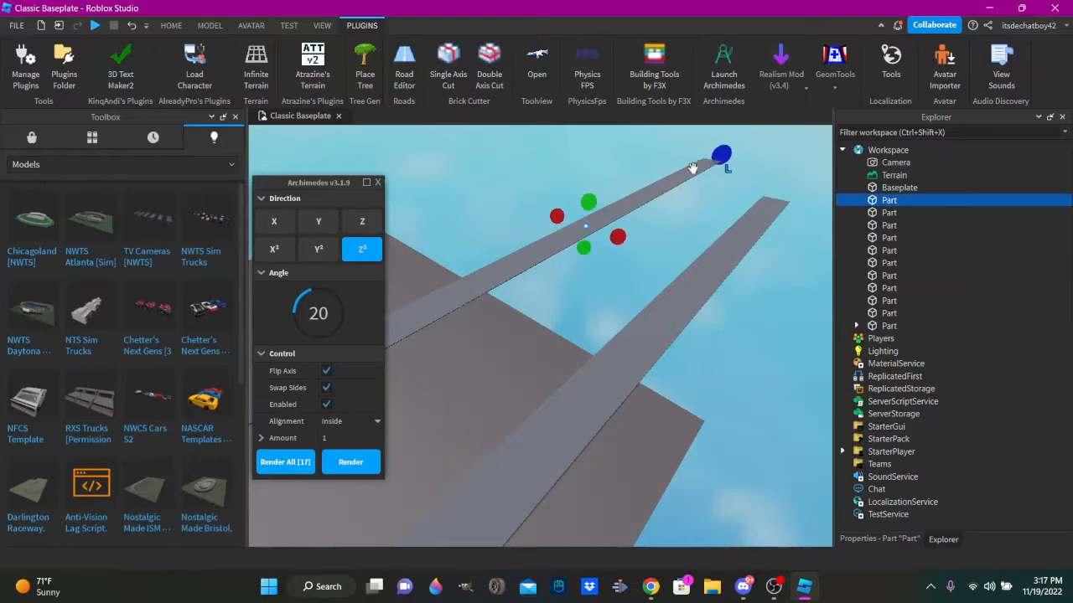
left_click(767, 211)
right_click_drag(780, 194, 601, 233)
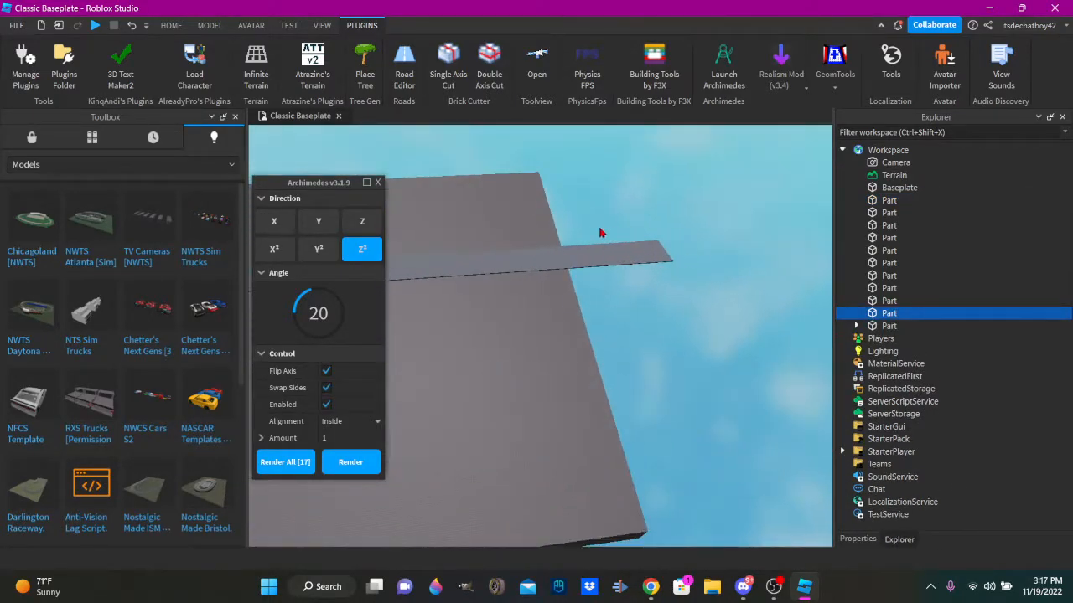
right_click(600, 256)
left_click(174, 25)
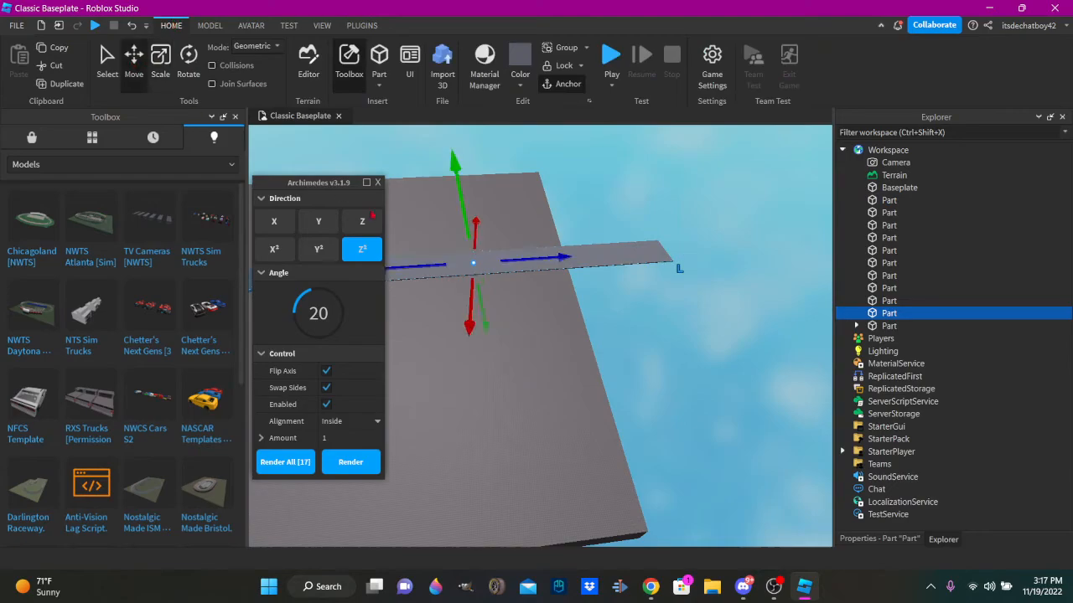
right_click_drag(637, 281, 608, 293)
left_click_drag(585, 287, 518, 329)
left_click(428, 255)
right_click_drag(428, 255, 521, 270)
scroll(481, 221, "up", 5)
left_click(525, 276)
left_click_drag(621, 136, 615, 136)
left_click(530, 271)
left_click(615, 201)
right_click_drag(615, 201, 600, 240)
key("w")
left_click(543, 369)
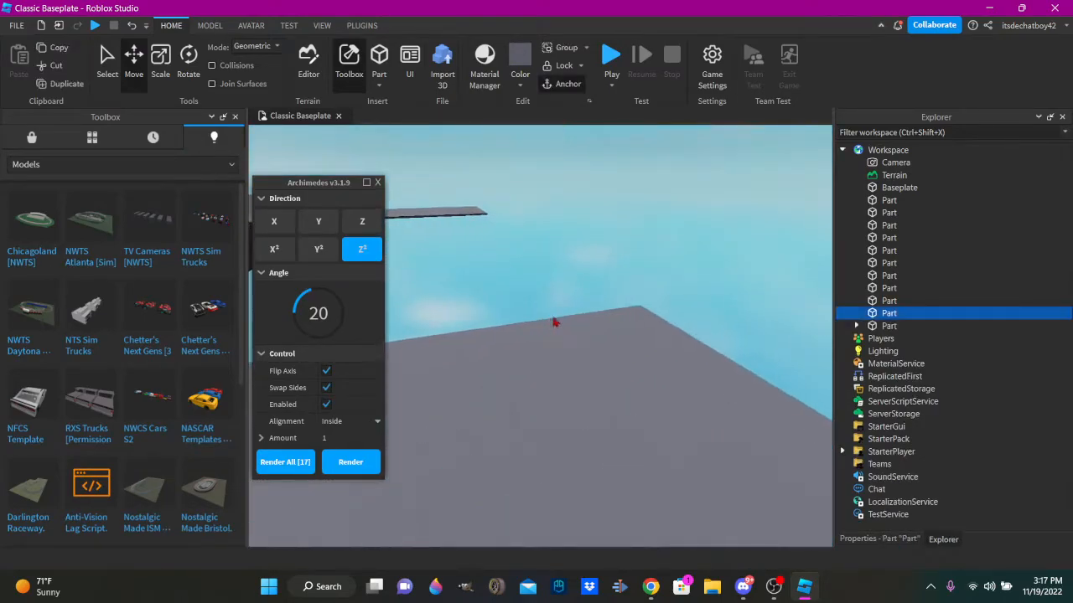
Turn off Swap Sides and Flip Axis in Archimedes and activate the Scale tool for the second straight.
left_click(326, 388)
left_click(325, 371)
key("s")
right_click_drag(587, 322, 560, 343)
left_click(165, 67)
right_click_drag(670, 336, 521, 434)
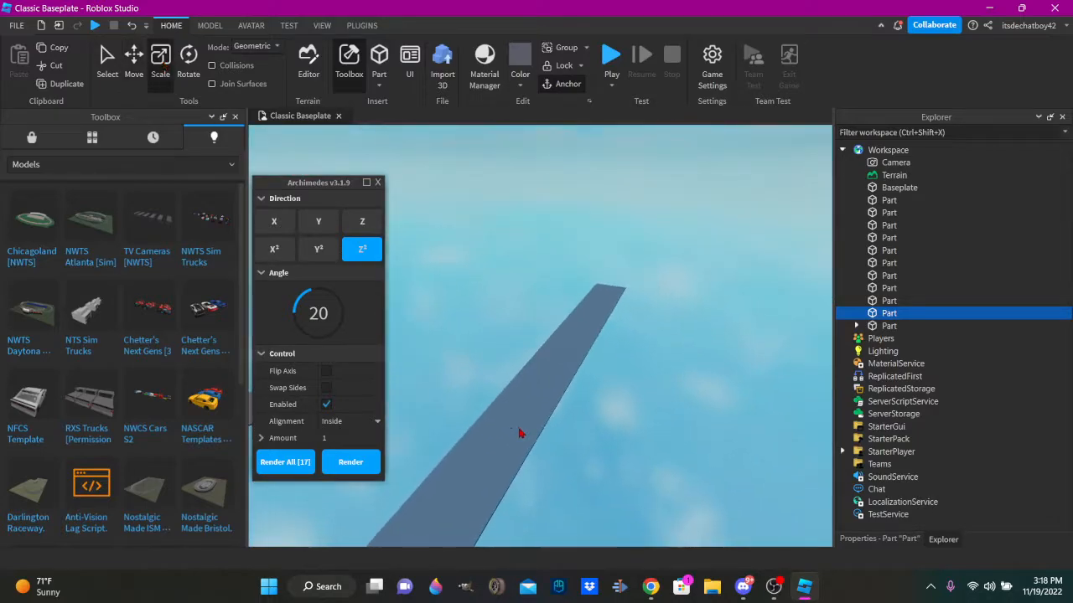
Render a 20-degree segment at the far end of the second straight and shorten it into a curve tile.
left_click(359, 460)
left_click_drag(610, 280, 612, 280)
right_click_drag(610, 280, 612, 280)
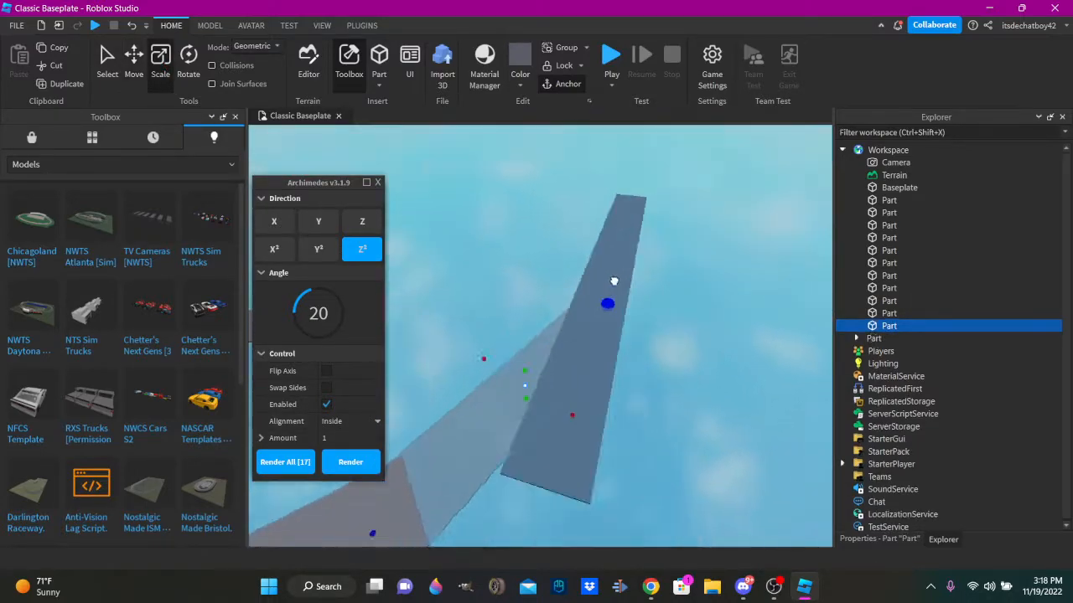
left_click_drag(612, 280, 598, 293)
right_click_drag(612, 280, 598, 293)
left_click_drag(598, 292, 572, 319)
right_click_drag(573, 319, 494, 377)
Render seven more 20-degree segments to curve the road back toward the first straight.
left_click(354, 465)
left_click(354, 465)
left_click(353, 465)
left_click(354, 465)
left_click(354, 465)
left_click(354, 465)
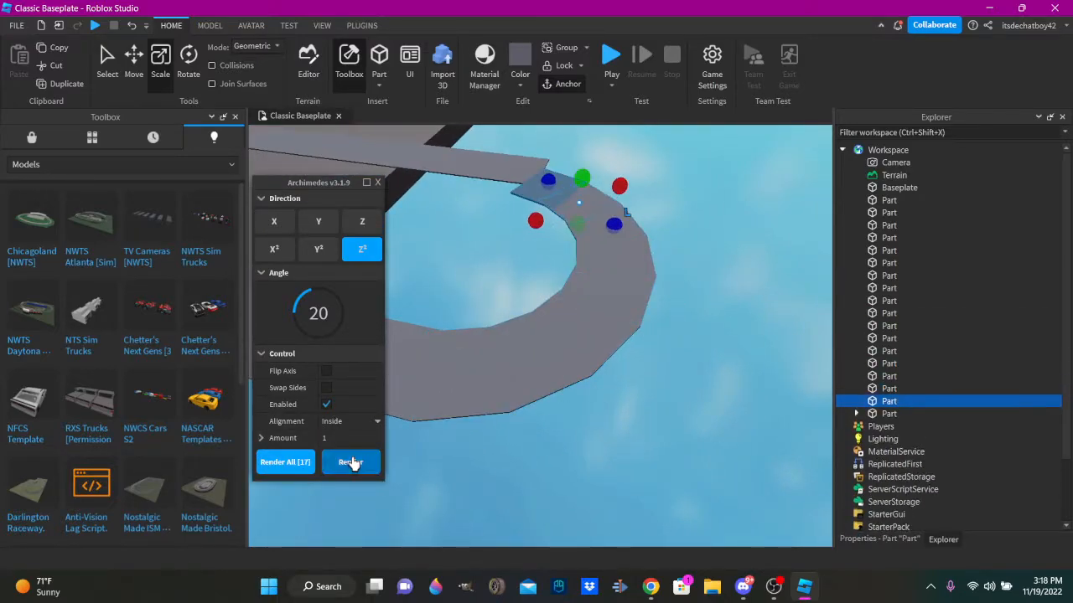
left_click(354, 465)
Undo the rendered far-end curve segments back to the bare end of the second straight.
right_click_drag(614, 313, 586, 320)
left_click(710, 258)
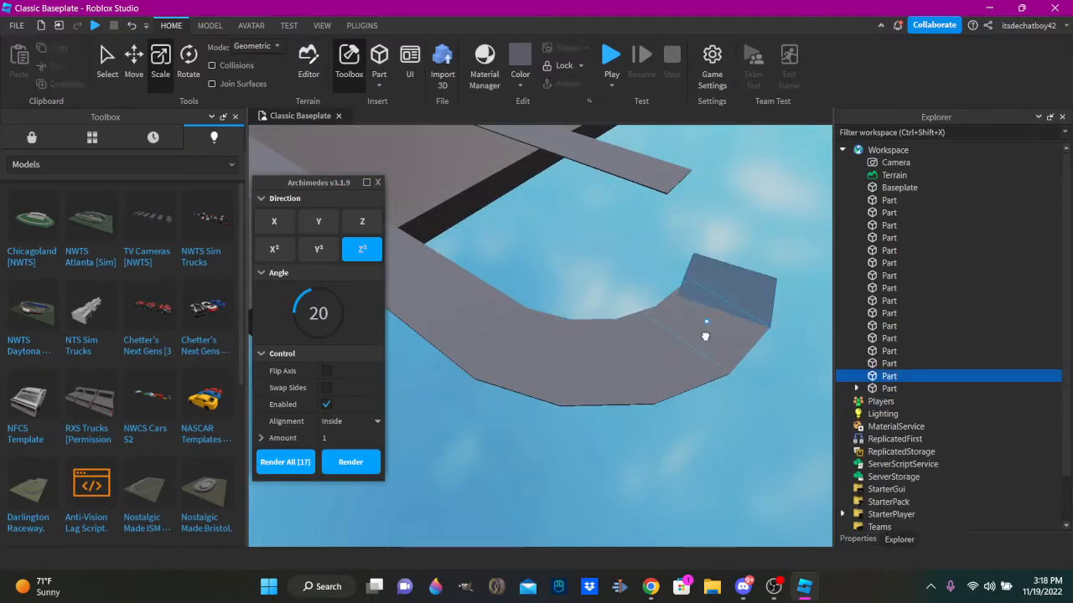
key("ctrl+z")
key("ctrl+z")
key("ctrl+z")
key("ctrl+z")
key("ctrl+z")
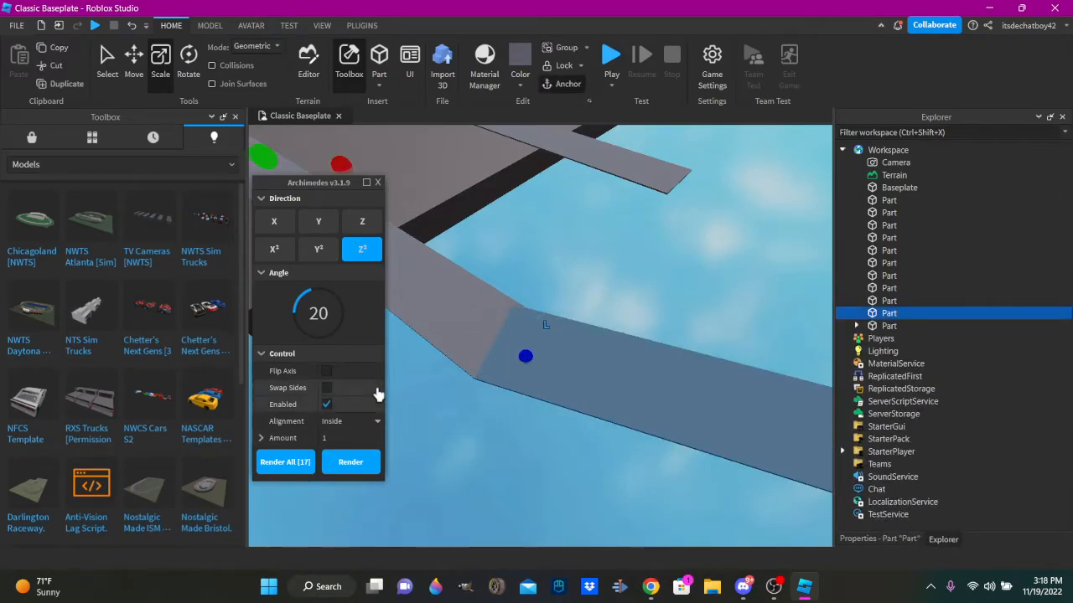
Render a 20-degree segment at the far end of the second straight and shorten it into a curve tile.
left_click(356, 461)
key("f")
right_click_drag(612, 281, 616, 275)
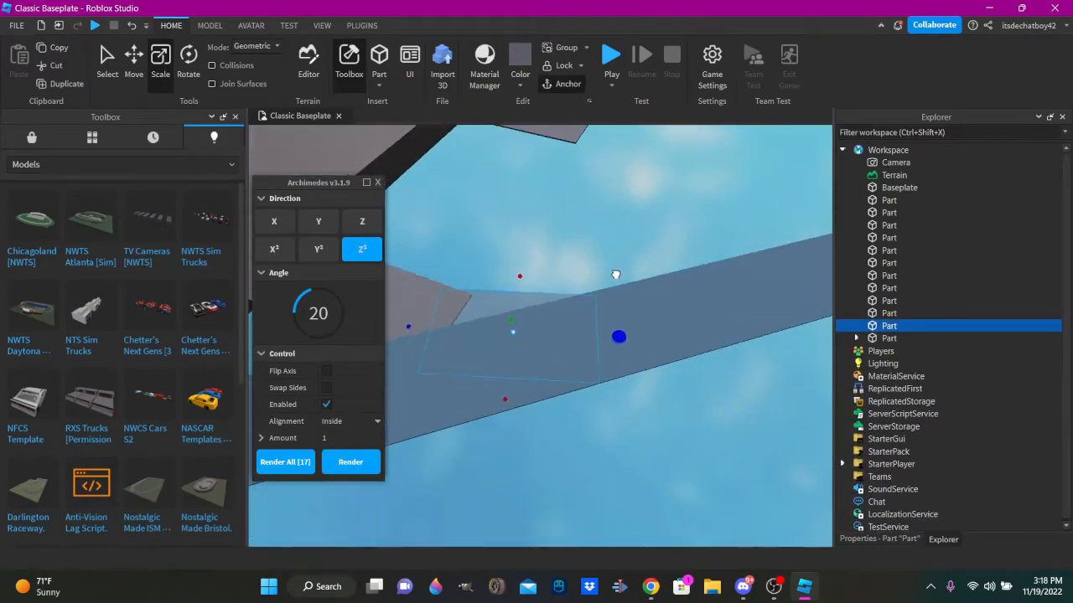
left_click_drag(616, 275, 611, 277)
left_click_drag(614, 337, 539, 335)
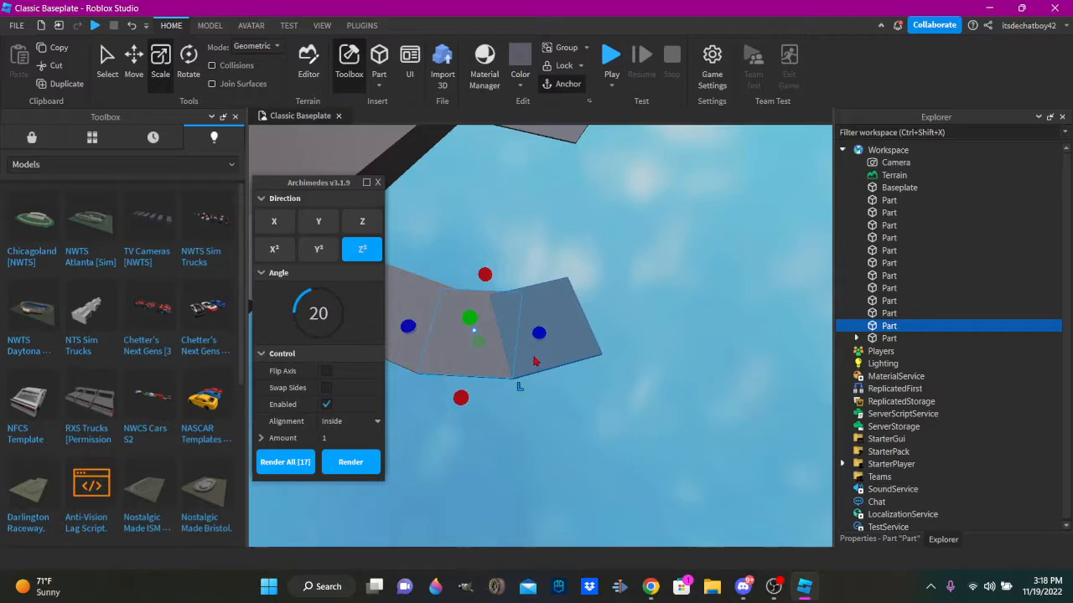
Render six more 20-degree segments to bend the far-end curve around to the first straight.
left_click(376, 464)
left_click(370, 462)
left_click(365, 462)
left_click(361, 462)
left_click(360, 462)
left_click(361, 463)
key("f")
right_click_drag(518, 352, 516, 347)
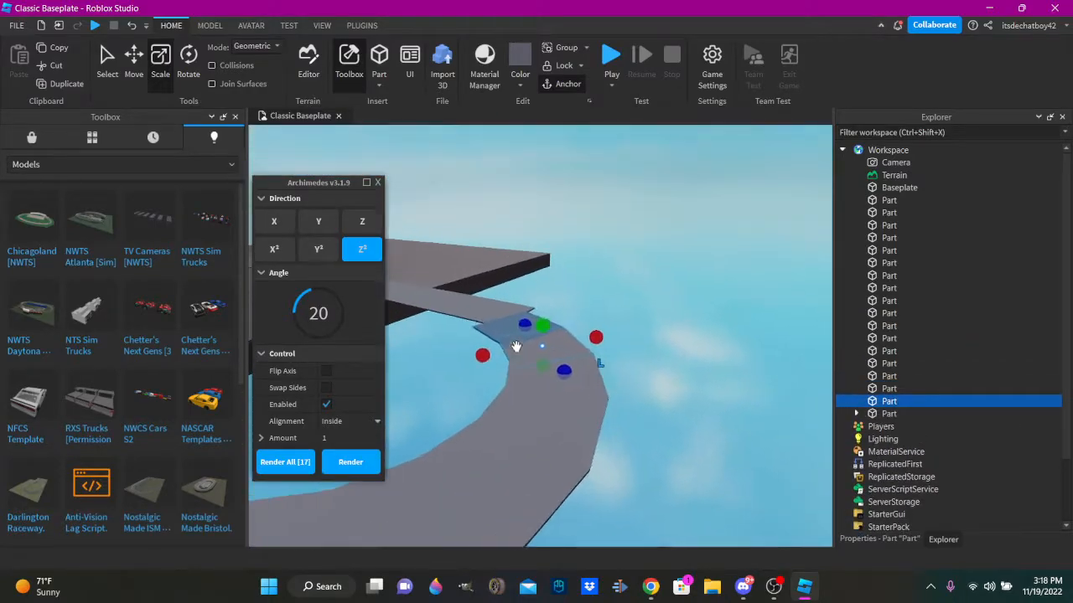
Delete the last curve segment that overlaps the end of the first straight.
scroll(622, 256, "up", 5)
right_click_drag(623, 256, 579, 283)
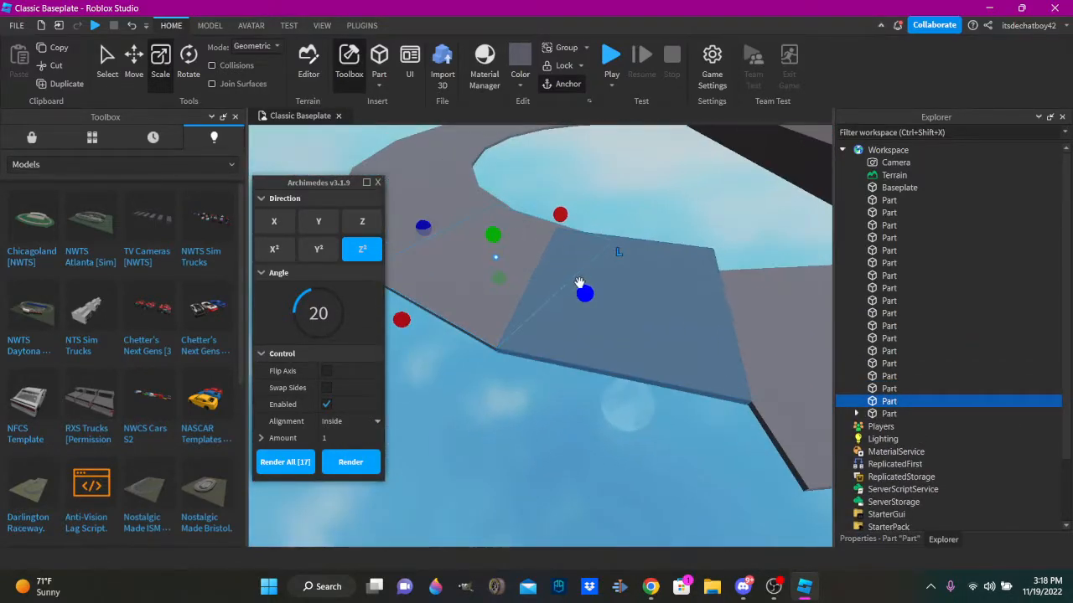
left_click_drag(582, 289, 593, 295)
key("Delete")
Shorten the first straight's far end to open a gap before the curve.
left_click(445, 223)
right_click_drag(556, 273, 625, 335)
left_click(625, 335)
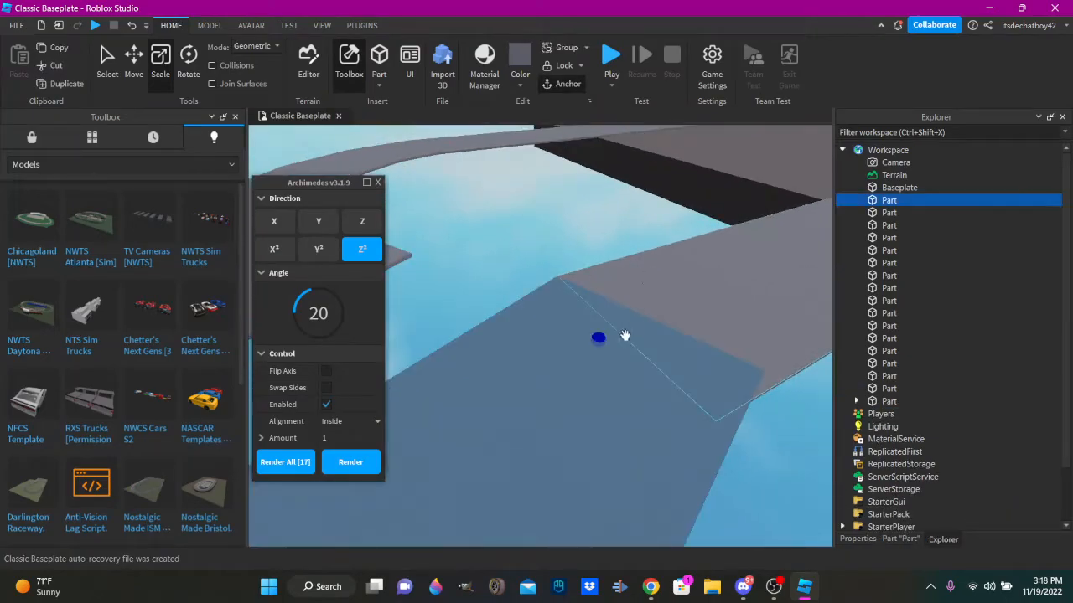
left_click_drag(598, 338, 777, 263)
Select the curve's last tile and render one additional 20-degree segment toward the first straight.
left_click(578, 265)
right_click_drag(578, 265, 391, 263)
left_click(401, 270)
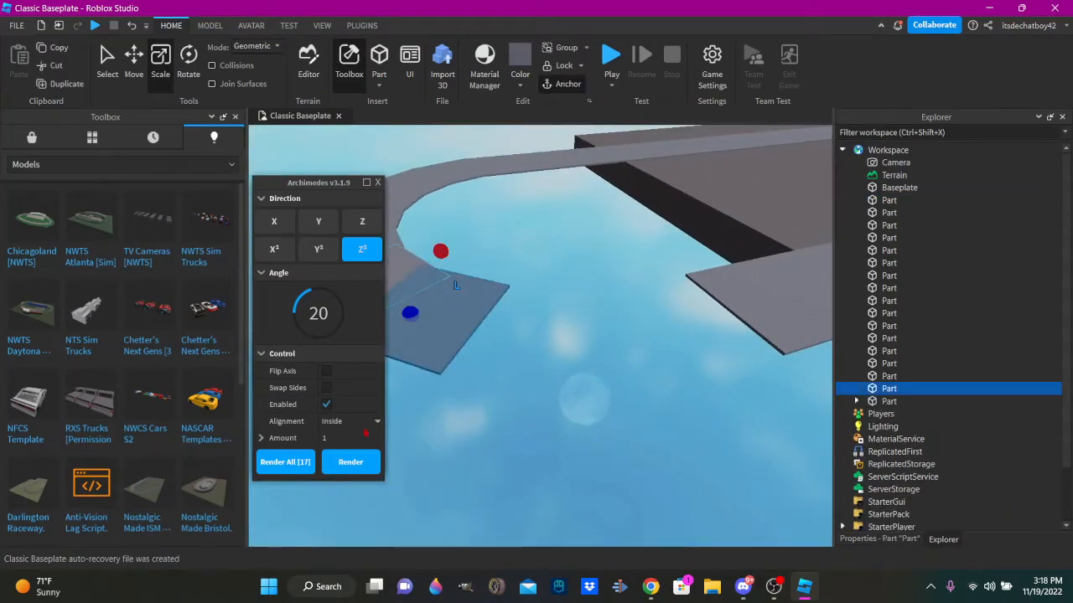
left_click(358, 458)
left_click(517, 387)
key("w")
key("d")
Fill the gap between the curve's end edge and the first straight with GeomTools, using Default force direction and Best Guess thickness.
left_click(361, 26)
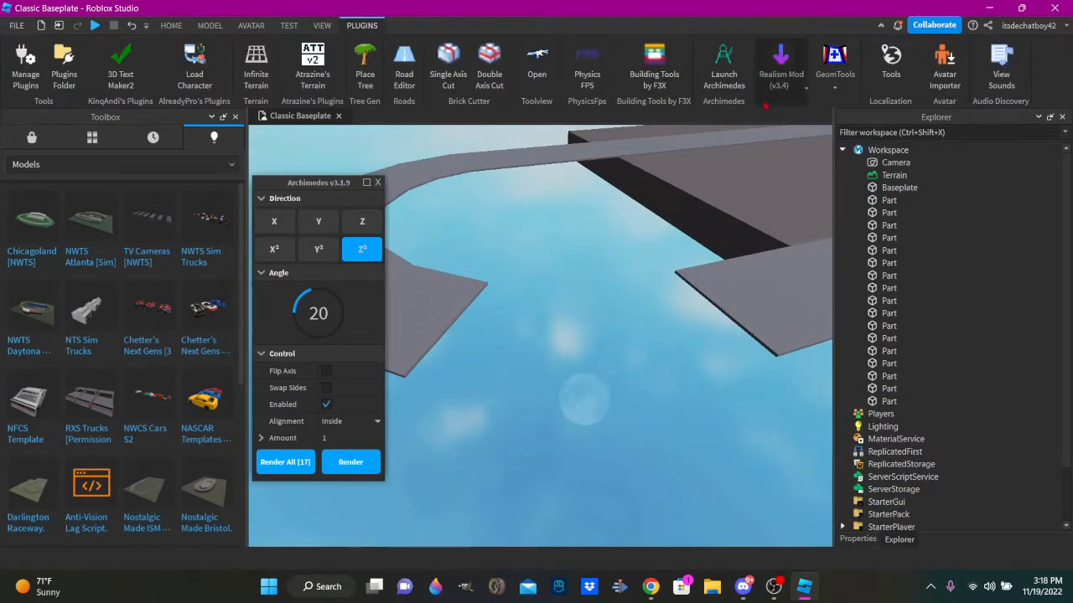
left_click(865, 130)
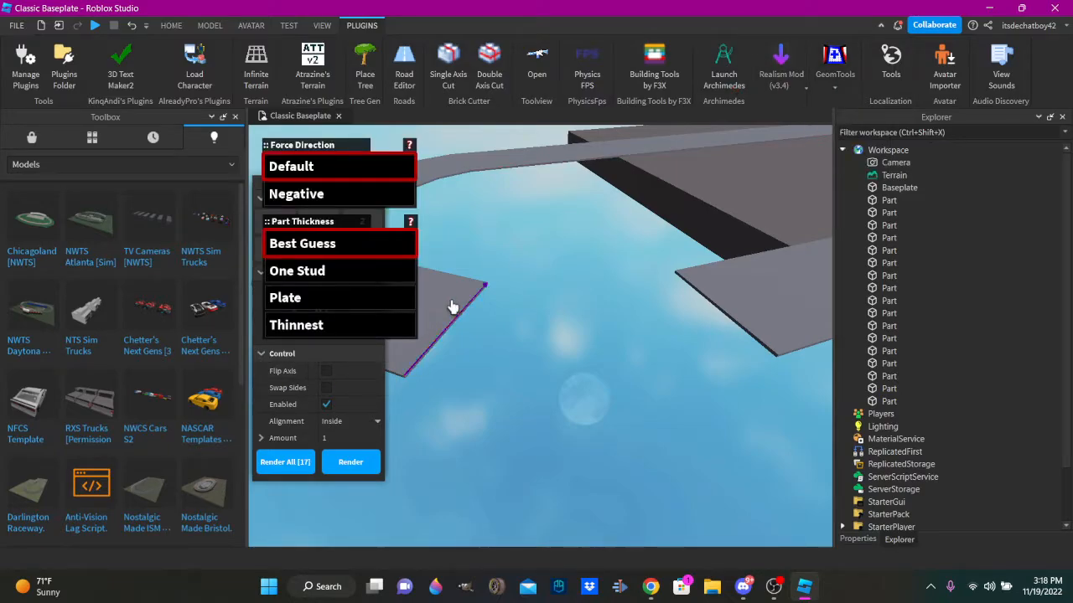
left_click(706, 293)
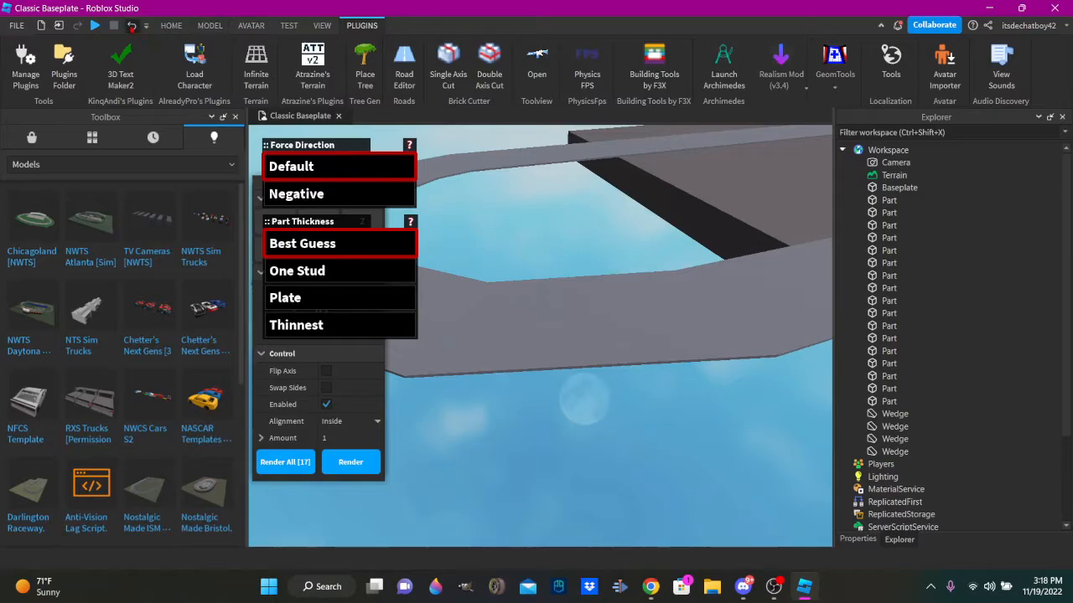
Undo the gap fill and delete the last segment of the far-end curve.
left_click(131, 26)
left_click(826, 128)
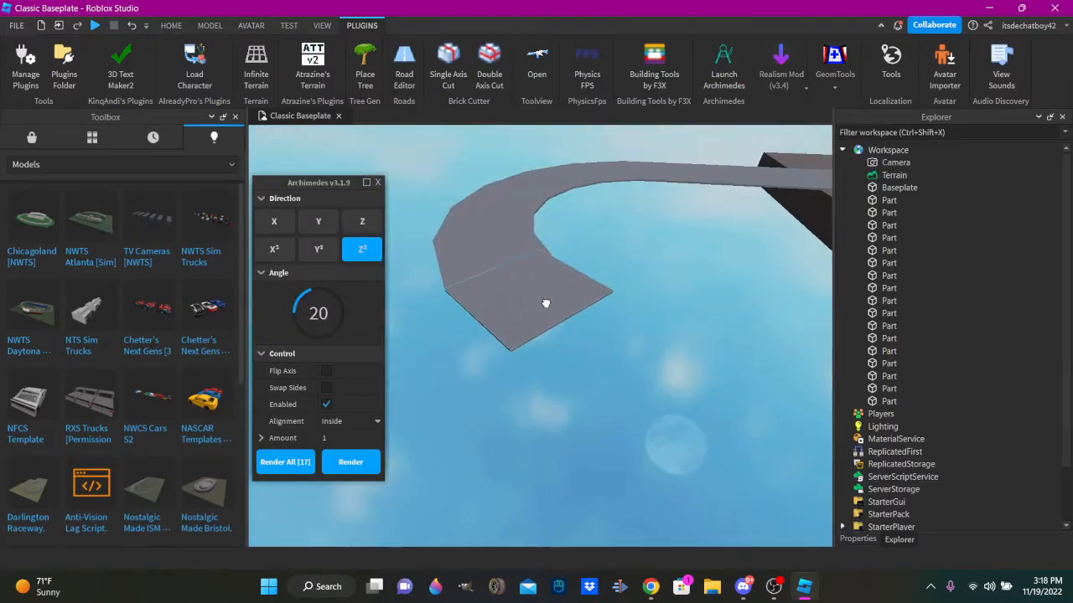
left_click(545, 304)
key("Delete")
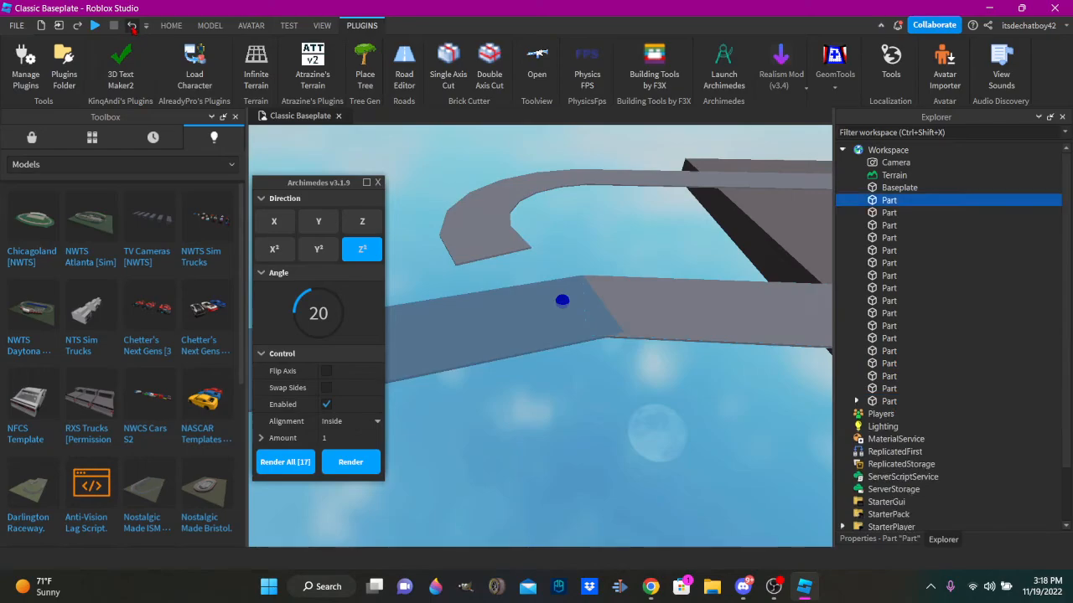
Undo the far-end curve edits until both straights have bare, open ends.
left_click(132, 26)
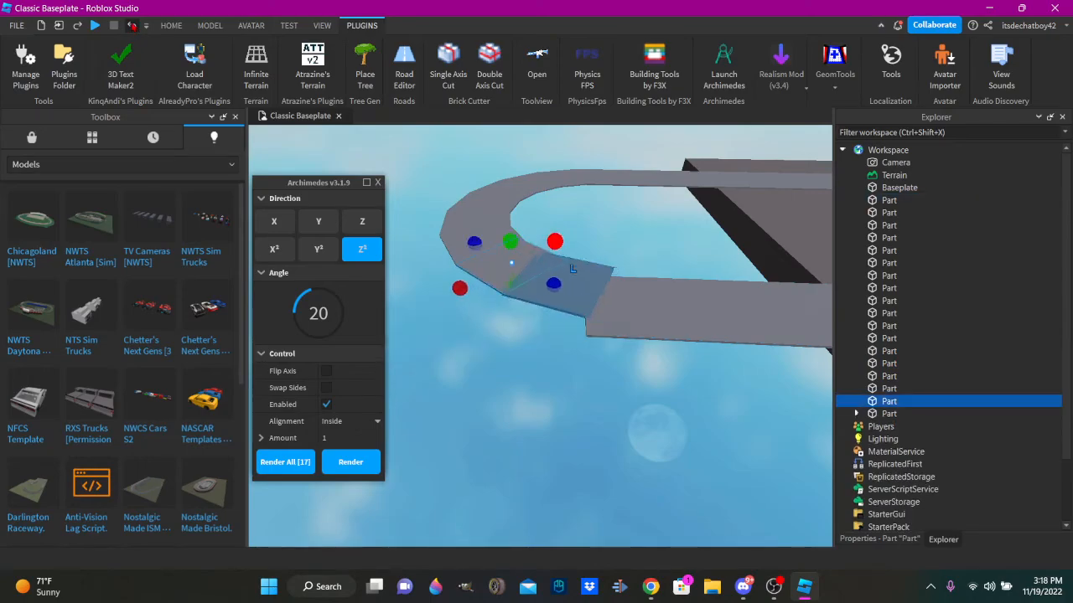
left_click(132, 26)
left_click(132, 26)
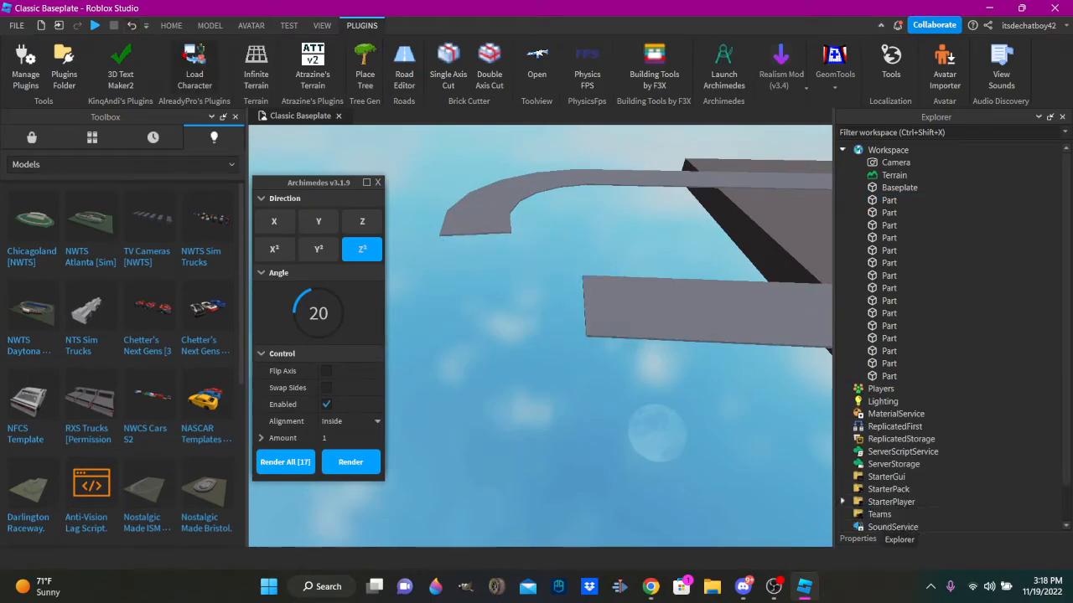
left_click(131, 26)
left_click(132, 26)
left_click(132, 26)
left_click(131, 26)
left_click(132, 26)
key("Delete")
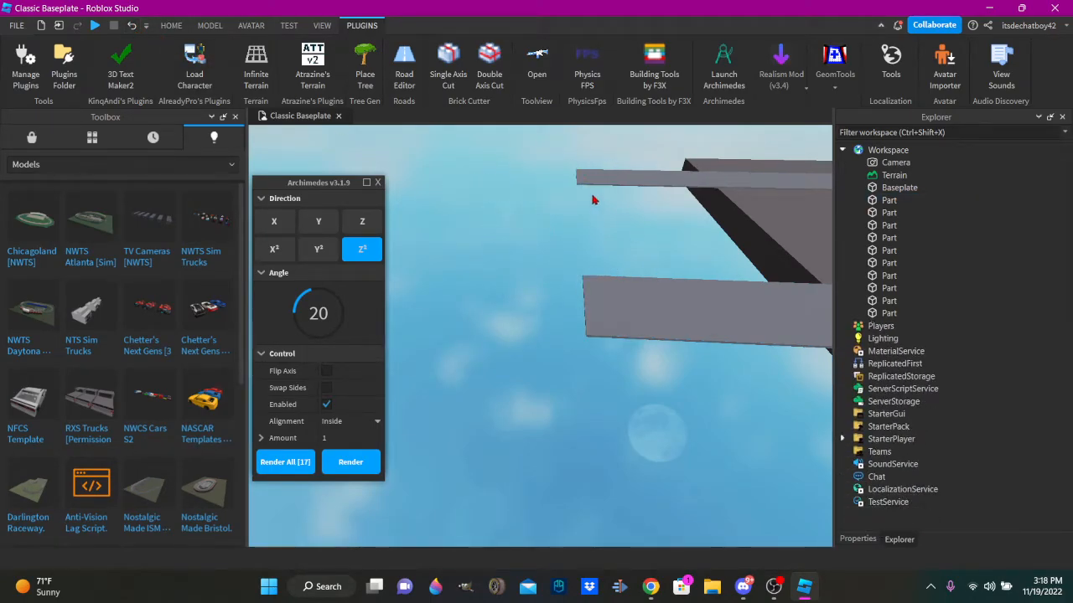
Select the eight segments of the finished near-end curve, duplicate them, and close Archimedes.
right_click_drag(571, 238, 642, 222)
left_click_drag(526, 194, 708, 408)
right_click(611, 442)
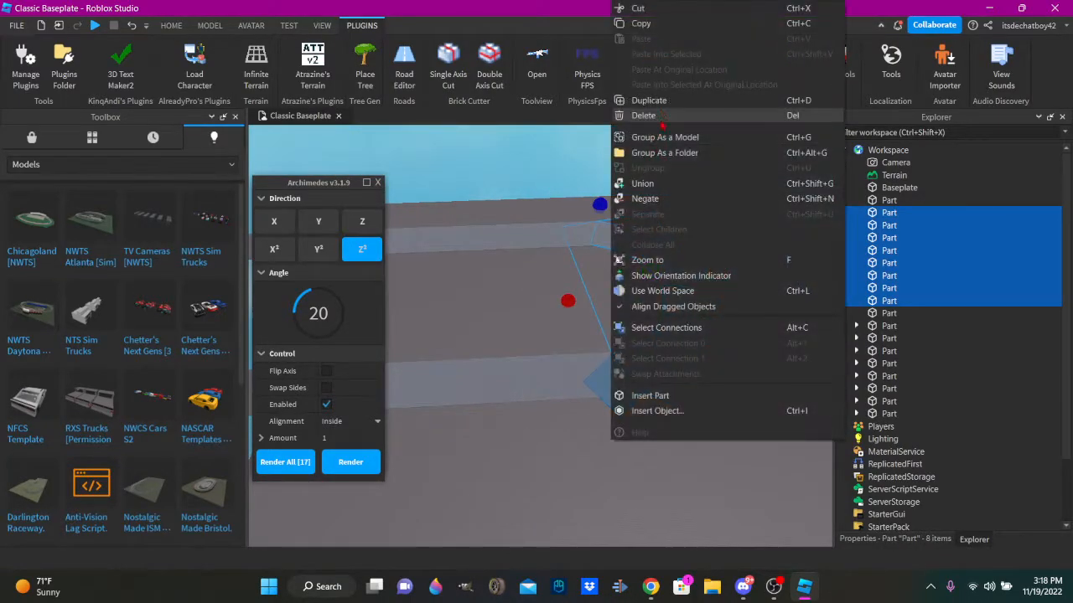
left_click(653, 99)
left_click(377, 182)
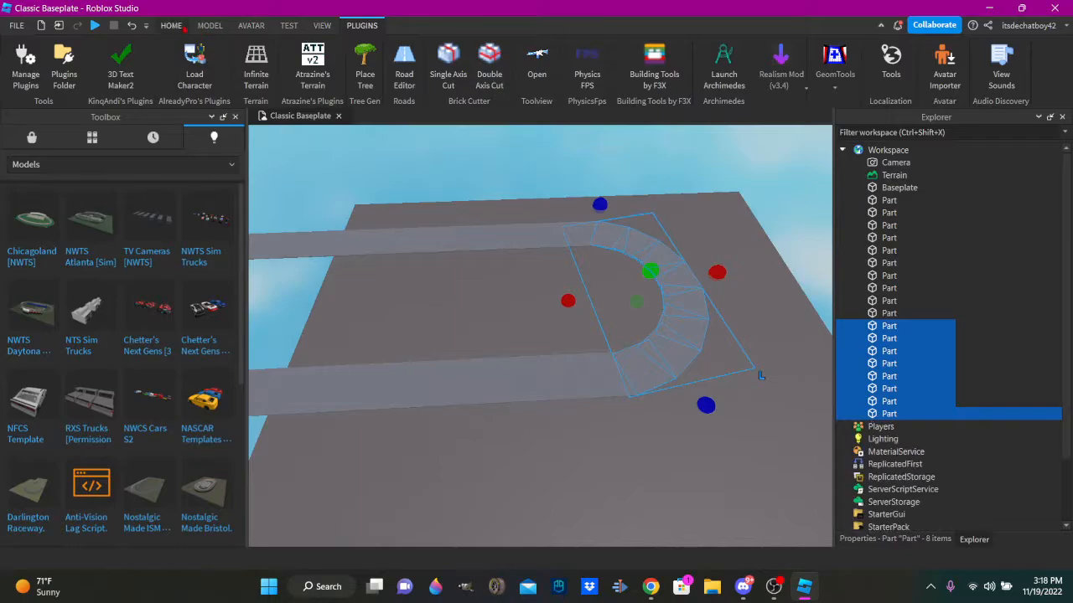
Rotate the duplicated curve half a turn about the vertical axis so it faces the opposite way.
left_click(183, 27)
left_click(188, 64)
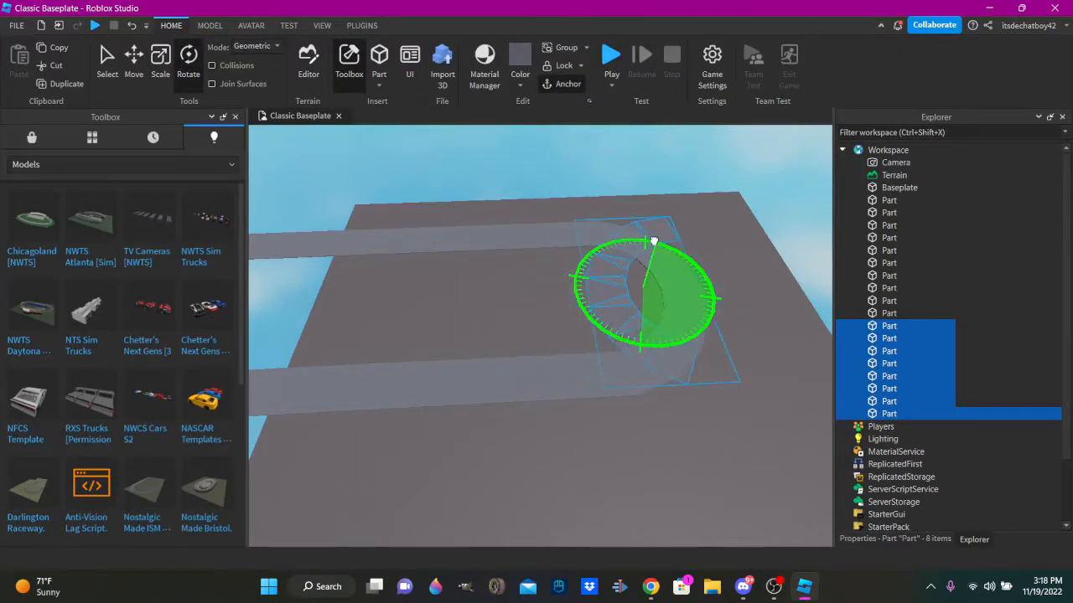
left_click_drag(648, 243, 645, 243)
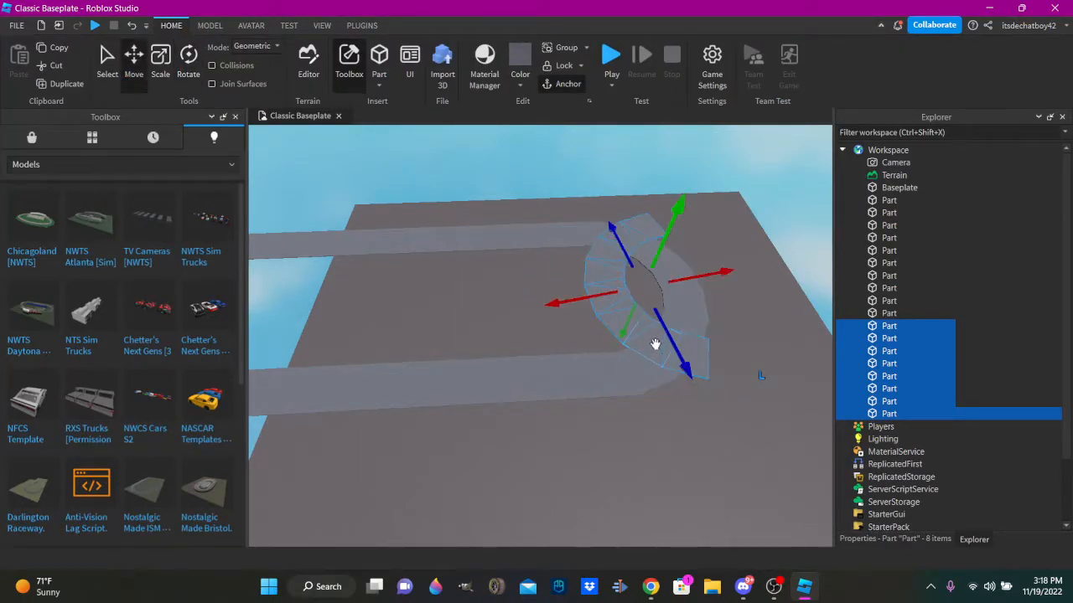
Move the duplicated curve along the straights to their open far ends.
right_click_drag(567, 289, 578, 262)
key("w")
key("d")
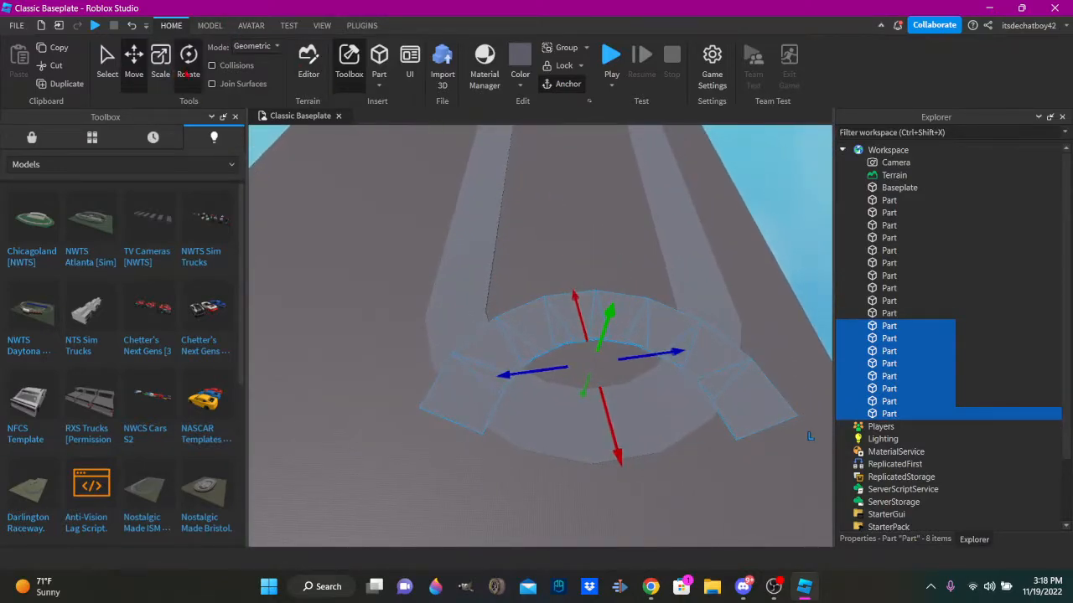
left_click_drag(573, 316, 583, 215)
right_click_drag(581, 261, 582, 215)
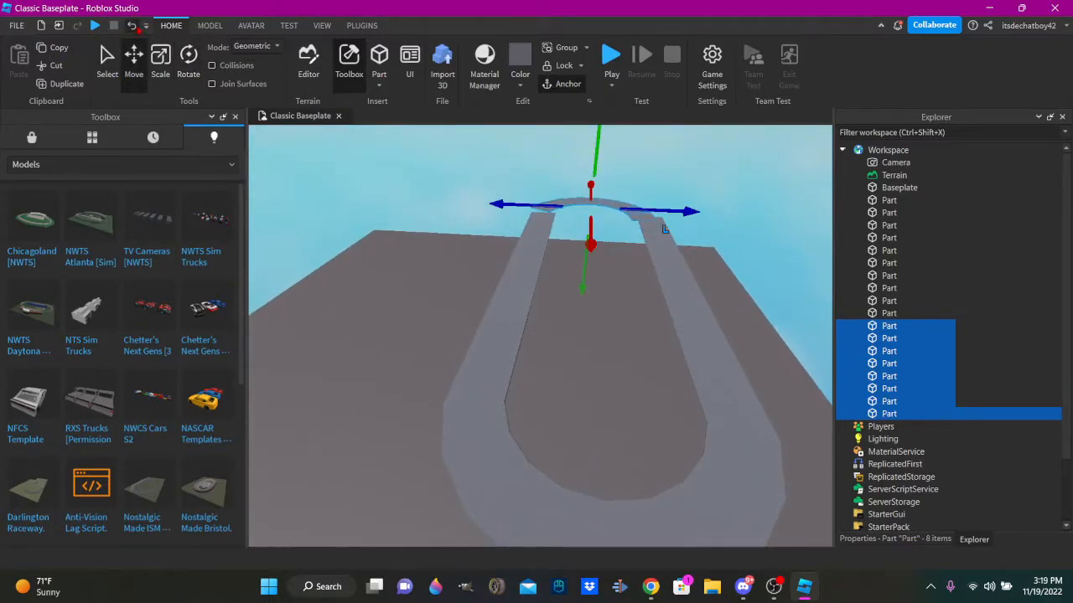
left_click_drag(665, 228, 586, 225)
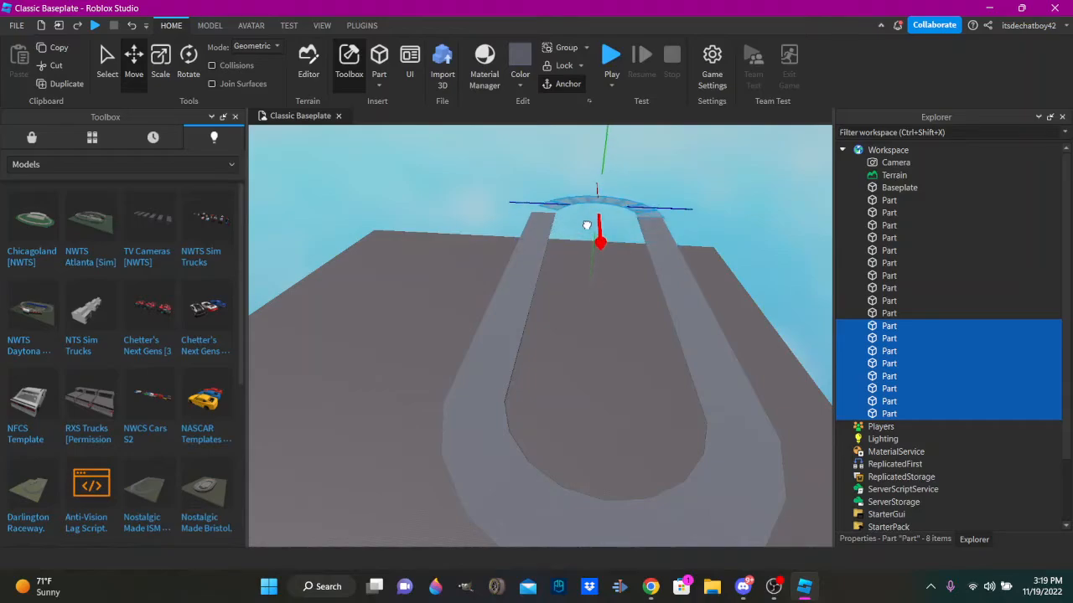
Adjust the copied curve's position so its ends line up with both straights.
scroll(530, 183, "up", 5)
right_click_drag(528, 183, 489, 205)
key("d")
left_click_drag(498, 180, 498, 187)
key("a")
right_click_drag(544, 171, 549, 189)
mouse_move(548, 188)
left_mouse_down()
mouse_move(503, 198)
mouse_move(531, 200)
left_mouse_up()
right_click_drag(530, 200, 493, 337)
key("w")
left_click(559, 214)
key("w")
key("a")
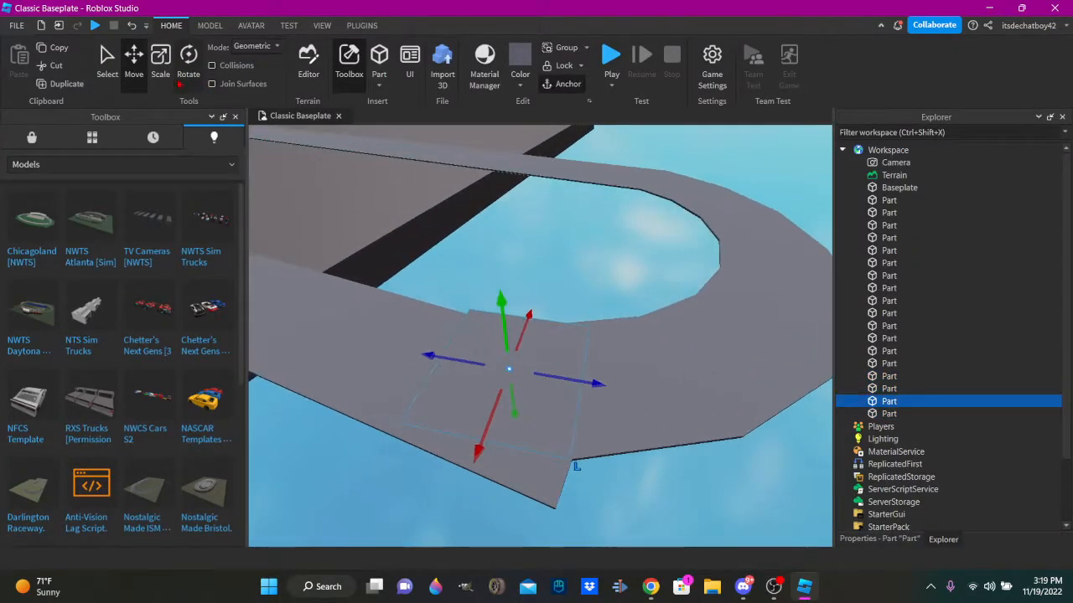
Trim the straight's end that overshoots the copied curve so the road's outer edge joins cleanly.
left_click_drag(421, 356, 416, 355)
right_click_drag(420, 355, 416, 355)
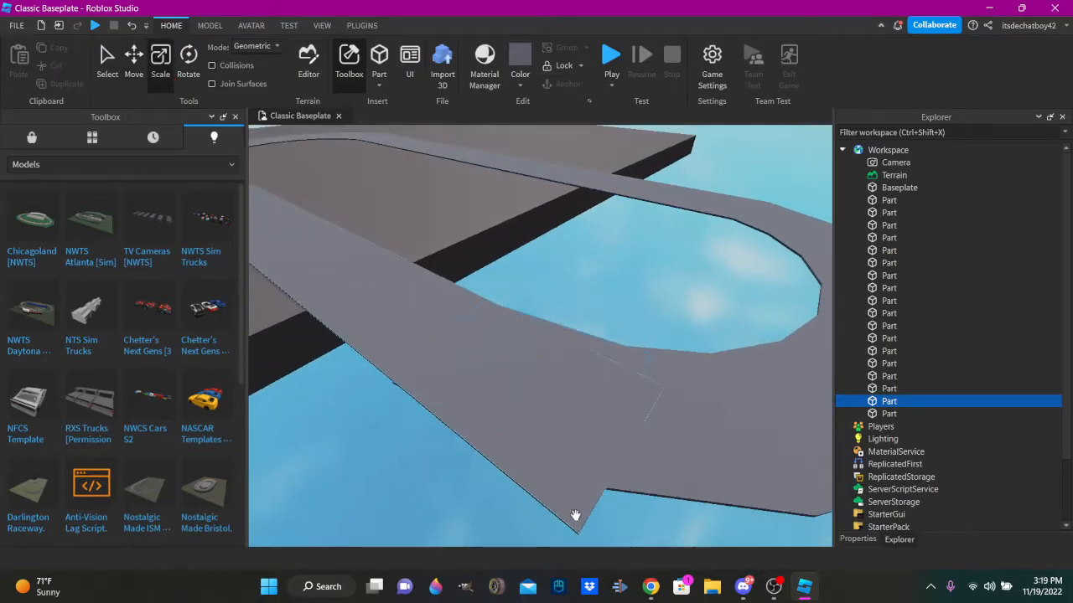
left_click_drag(652, 462, 493, 348)
left_click(576, 244)
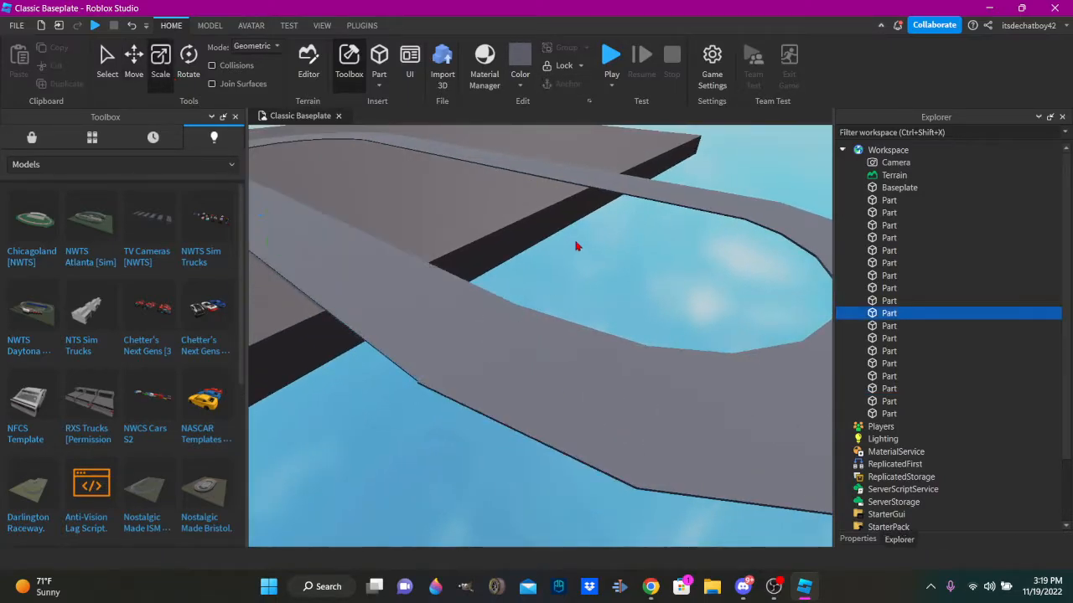
right_click_drag(576, 244, 585, 261)
Select all the track parts and move the oval to the middle of the baseplate.
scroll(492, 358, "down", 8)
right_click_drag(492, 358, 528, 419)
scroll(529, 422, "down", 2)
key("ctrl+a")
left_click_drag(541, 364, 609, 385)
right_click_drag(630, 382, 608, 385)
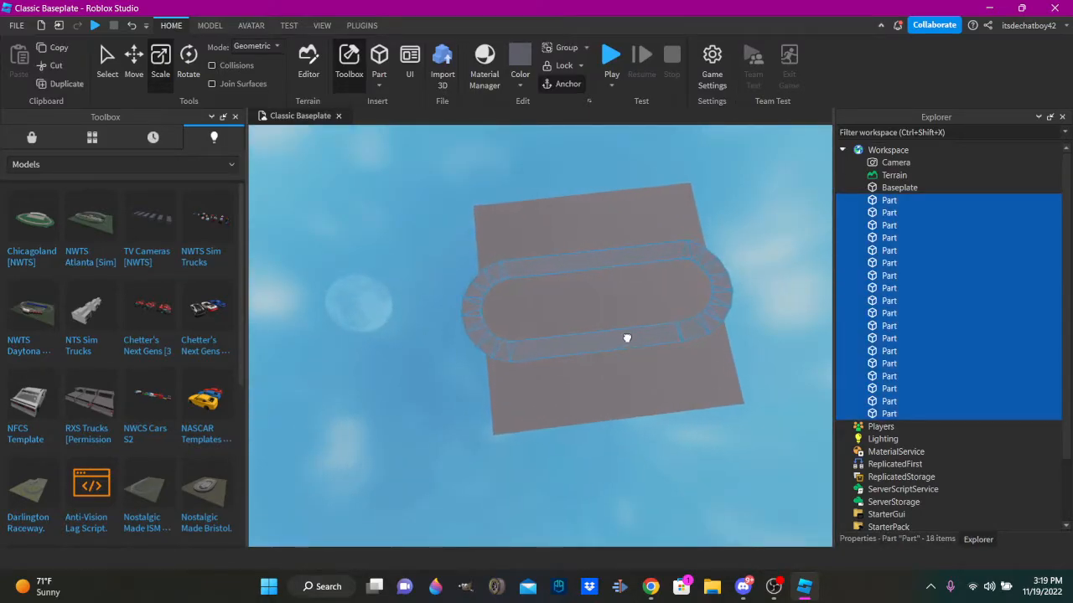
left_click(634, 336)
Enlarge the baseplate along its length and width so the whole oval fits on it.
scroll(646, 292, "up", 8)
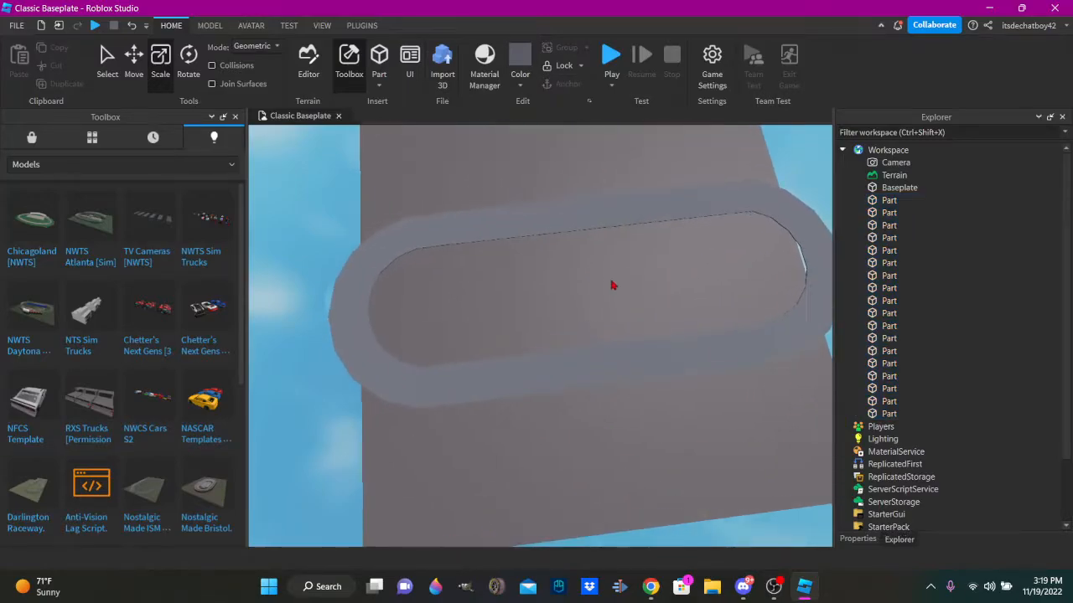
right_click_drag(751, 207, 780, 270)
left_click_drag(763, 254, 811, 235)
right_click_drag(811, 235, 427, 332)
left_click_drag(397, 337, 327, 325)
right_click_drag(680, 221, 673, 373)
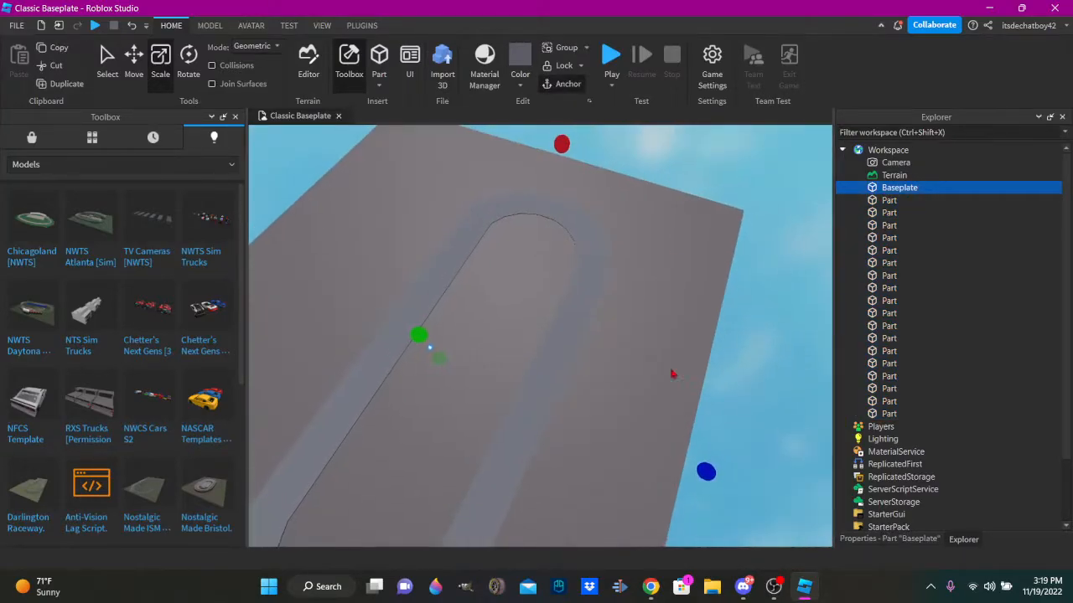
left_click_drag(706, 472, 743, 482)
left_click(650, 333)
Select all the track parts and recolor them dark slate gray.
right_click_drag(648, 334, 352, 216)
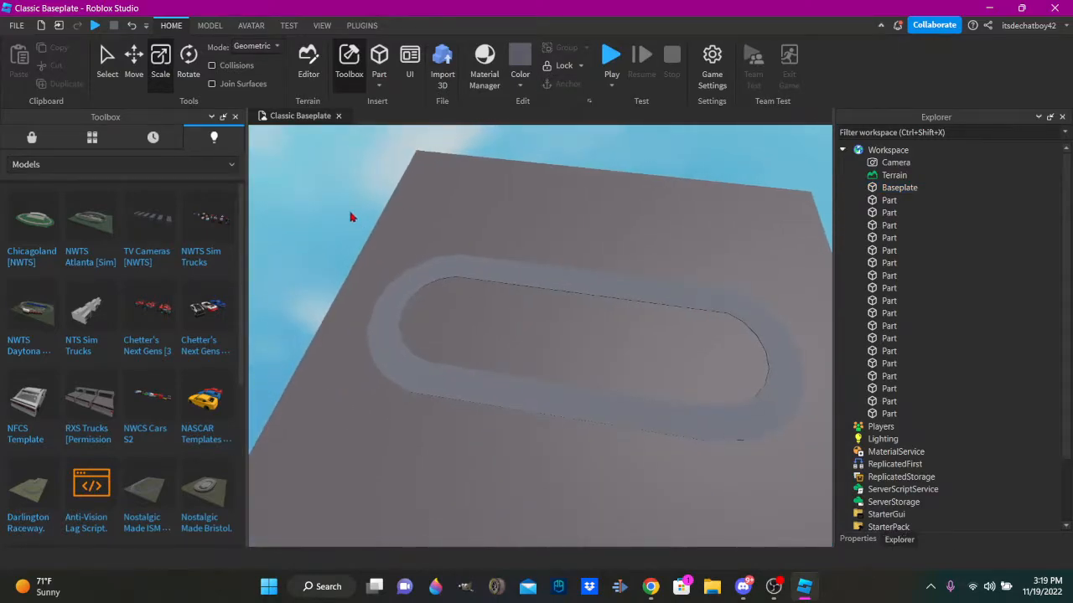
left_click_drag(352, 215, 784, 433)
left_click(522, 89)
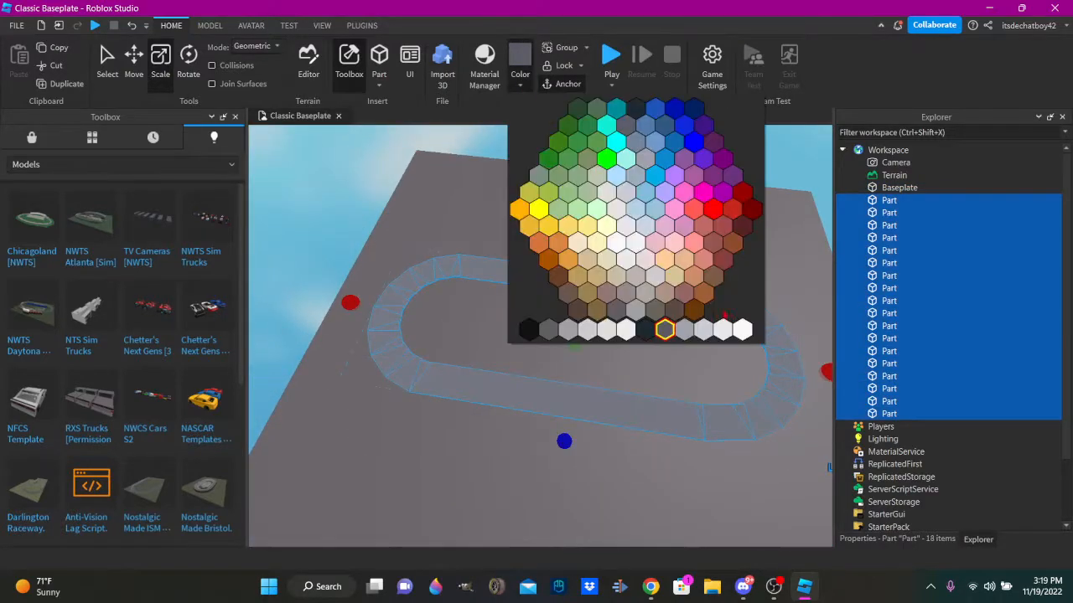
left_click(647, 331)
scroll(545, 232, "up", 1)
left_click(545, 232)
Select all parts of the recolored track and close the Toolbox.
scroll(460, 259, "up", 3)
right_click_drag(460, 259, 537, 311)
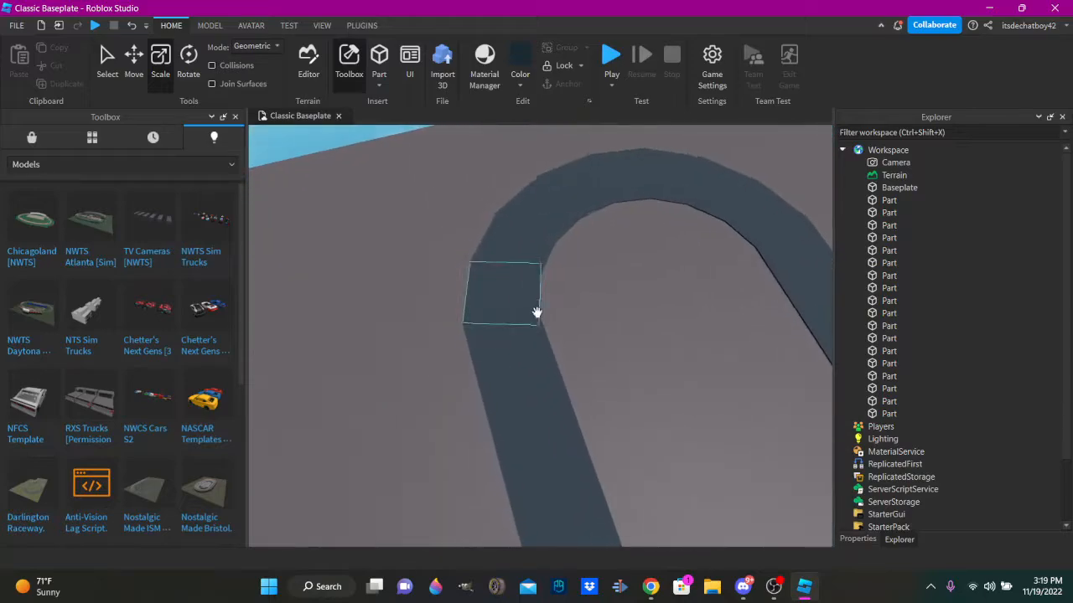
scroll(543, 313, "up", 4)
scroll(550, 315, "down", 10)
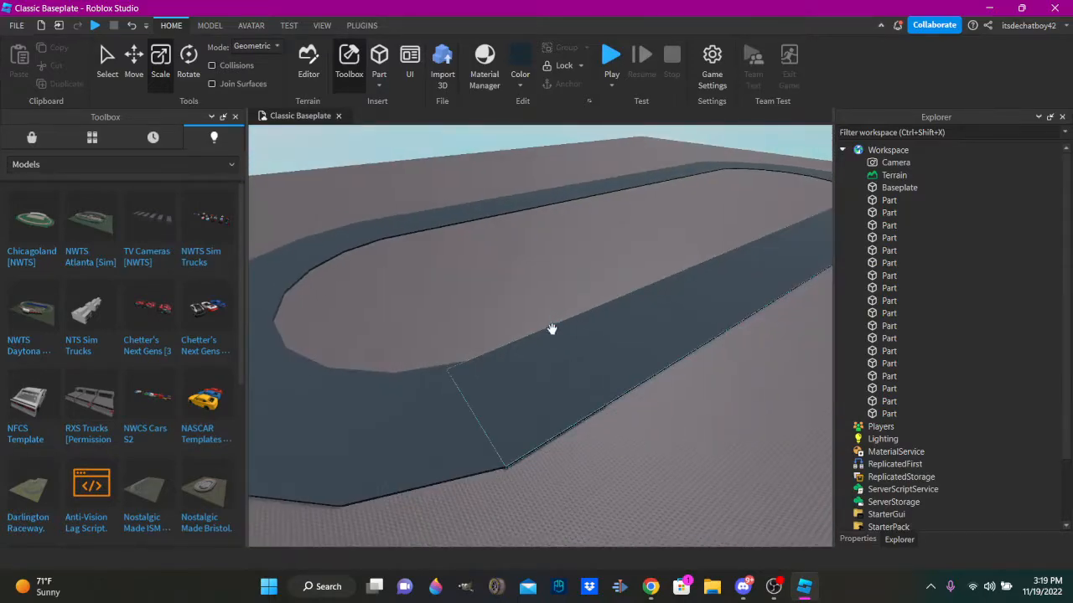
scroll(546, 338, "down", 4)
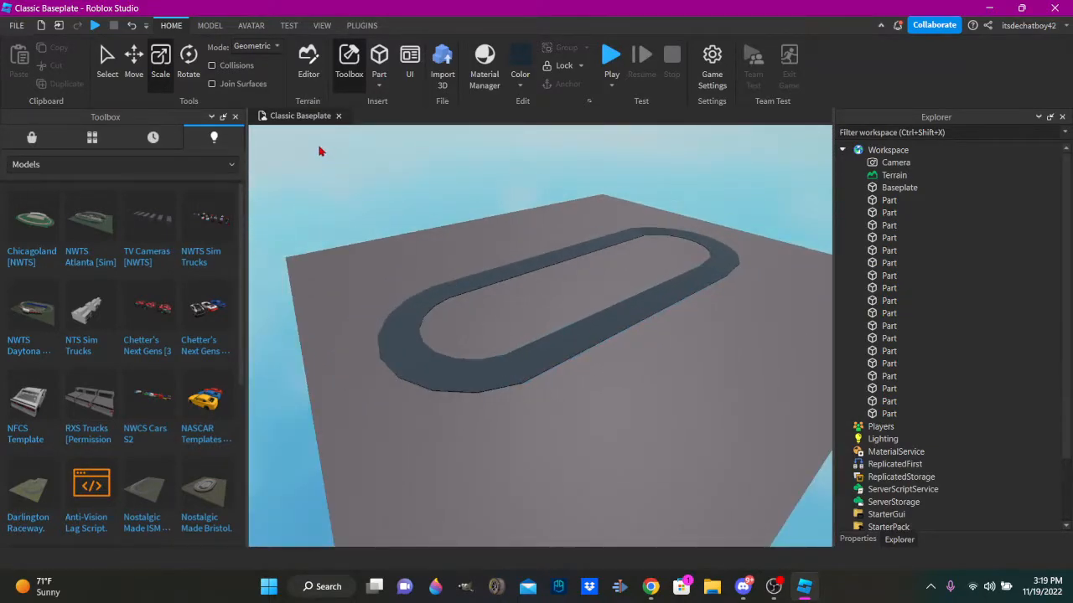
left_click_drag(771, 452, 771, 452)
left_click(234, 117)
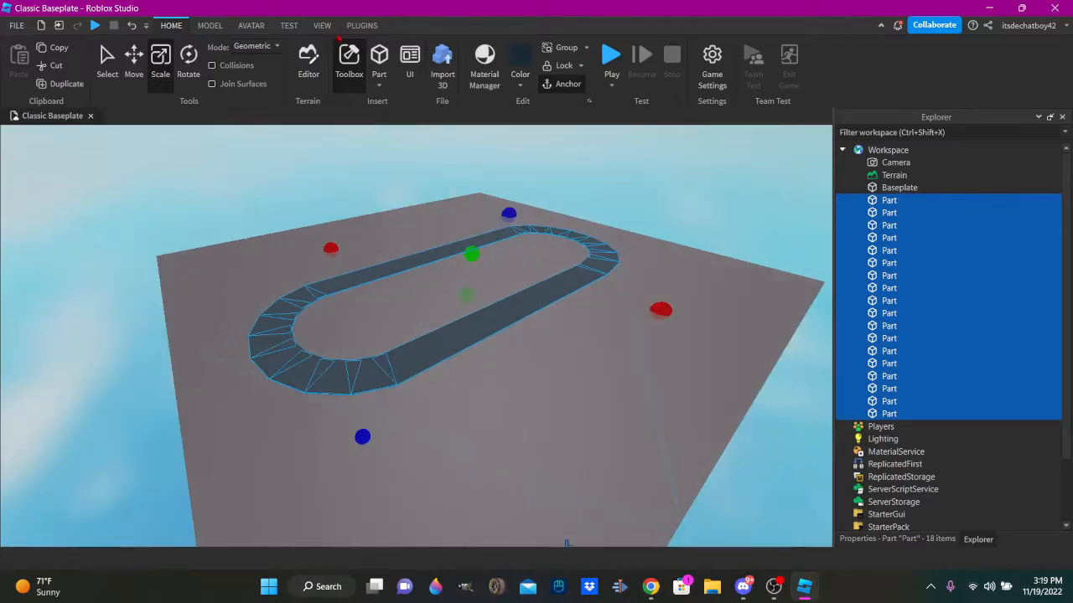
Launch Building Tools by F3X and clone the selected track parts.
left_click(366, 26)
left_click(634, 75)
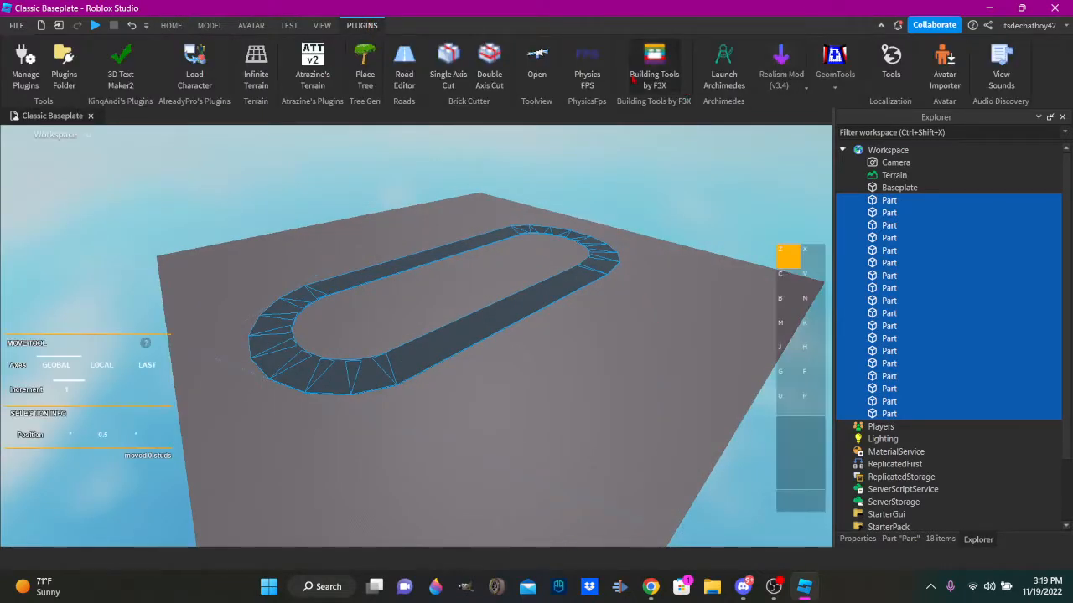
left_click(789, 477)
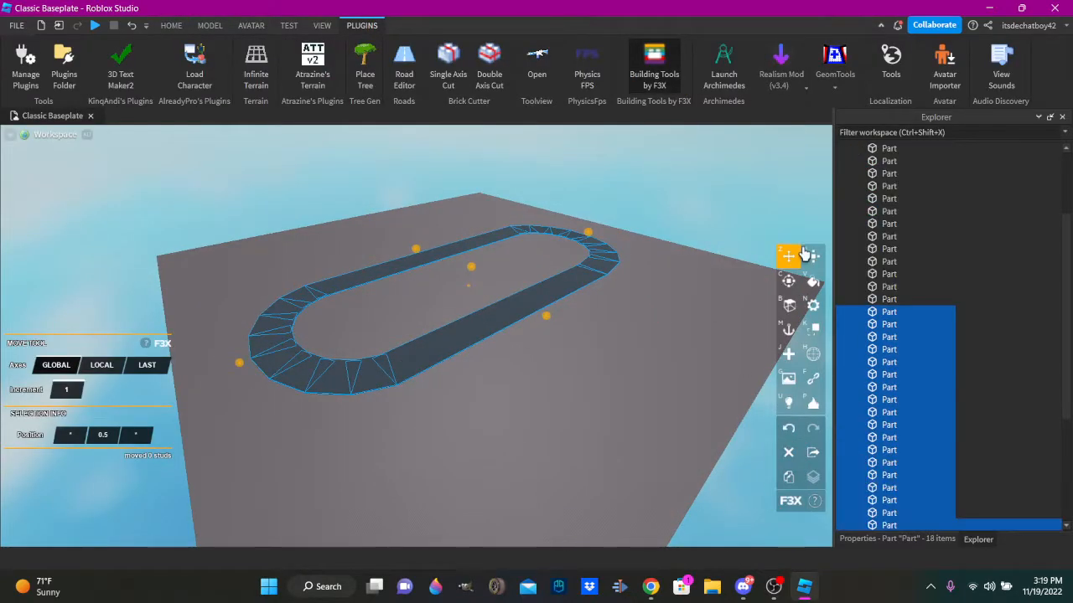
Narrow the cloned track parts to 1 stud wide along the outer edge and raise them to 6 studs high.
scroll(548, 244, "up", 10)
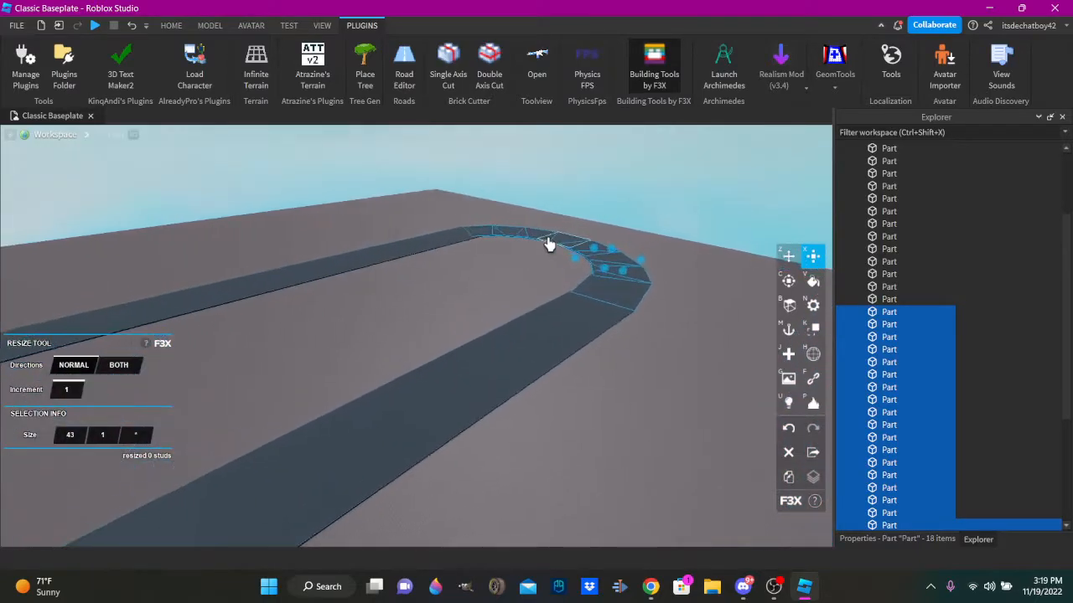
scroll(550, 244, "up", 2)
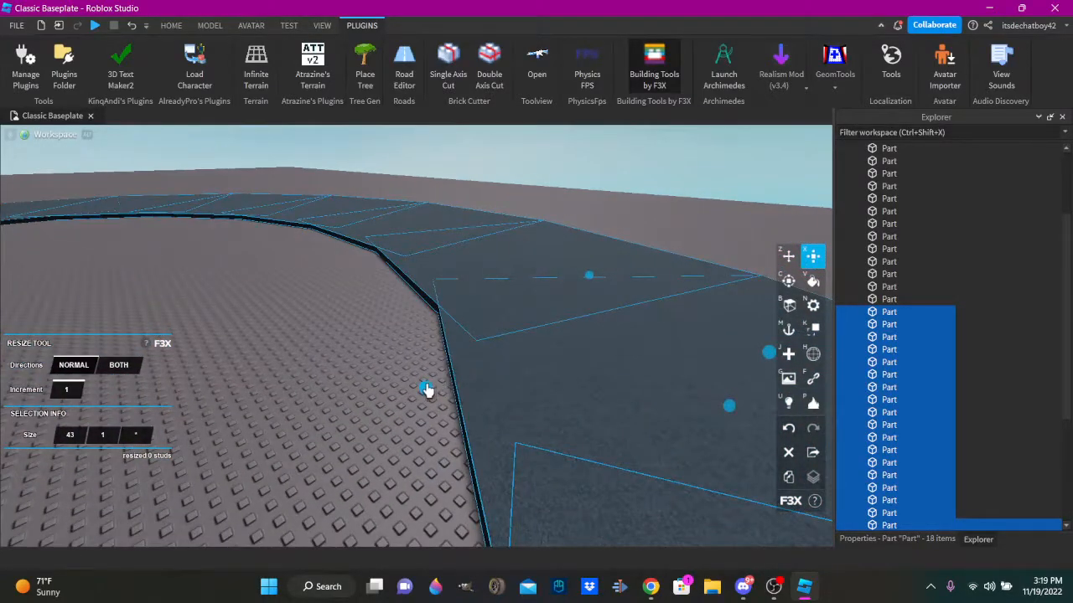
left_click_drag(426, 390, 575, 237)
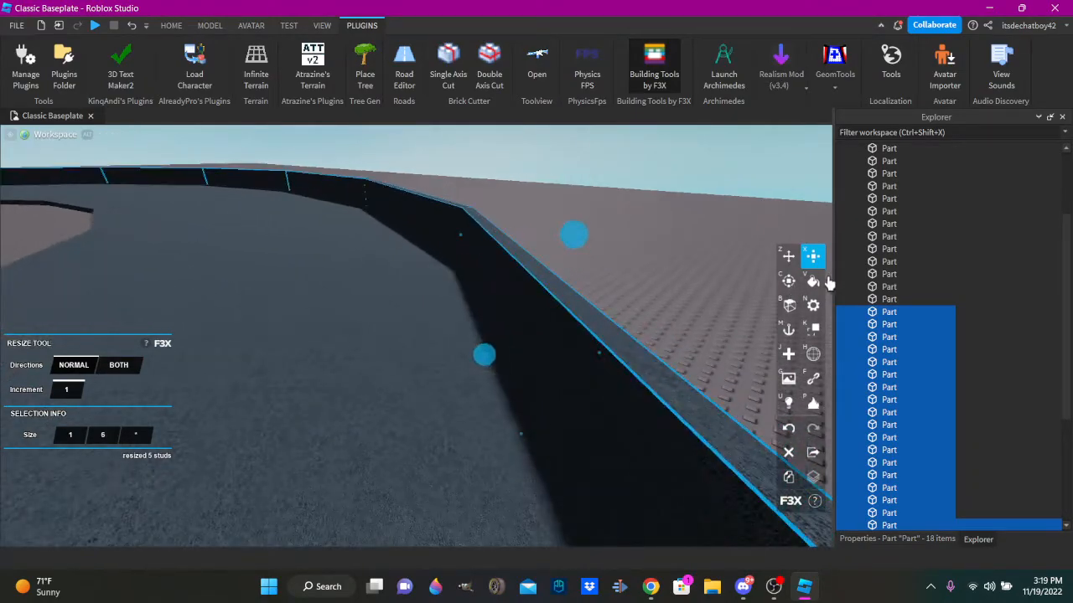
Recolor the selected outer wall parts white.
left_click(814, 282)
left_click(814, 260)
left_click(171, 26)
left_click(525, 80)
left_click(744, 331)
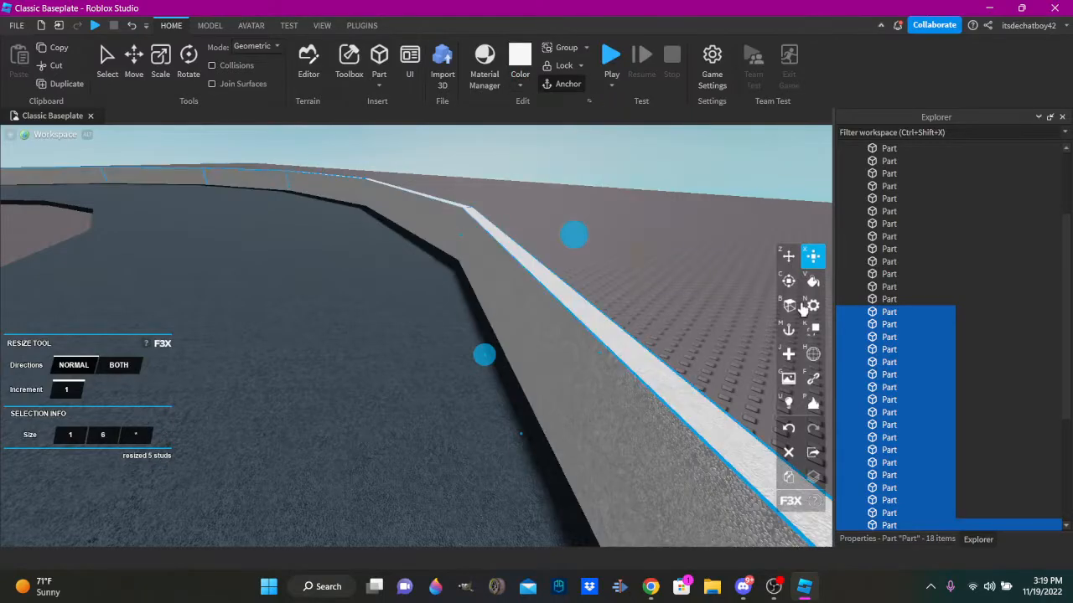
Resize the outer wall parts upward by 1 stud to a height of 7 studs.
left_click(813, 285)
left_click(810, 260)
left_click_drag(569, 232, 577, 211)
right_click_drag(576, 211, 511, 239)
Move the straight wall standing on the track's inner edge across to the outer edge, in line with the curved wall.
left_click(544, 301)
key("w")
left_click(328, 298)
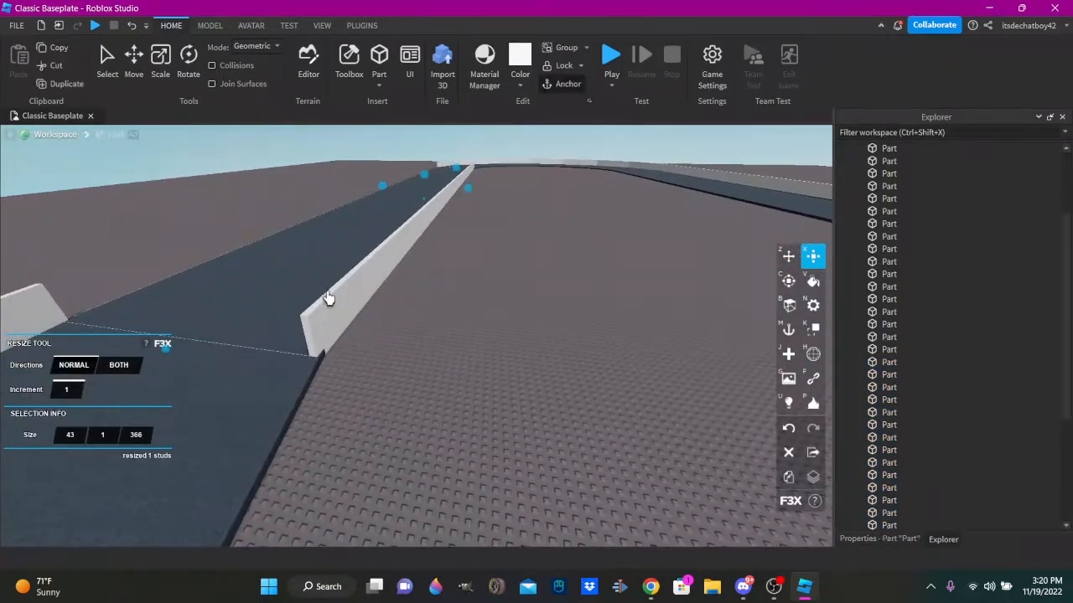
left_click(328, 300)
key("a")
left_click(132, 79)
key("a")
right_click_drag(474, 196, 444, 207)
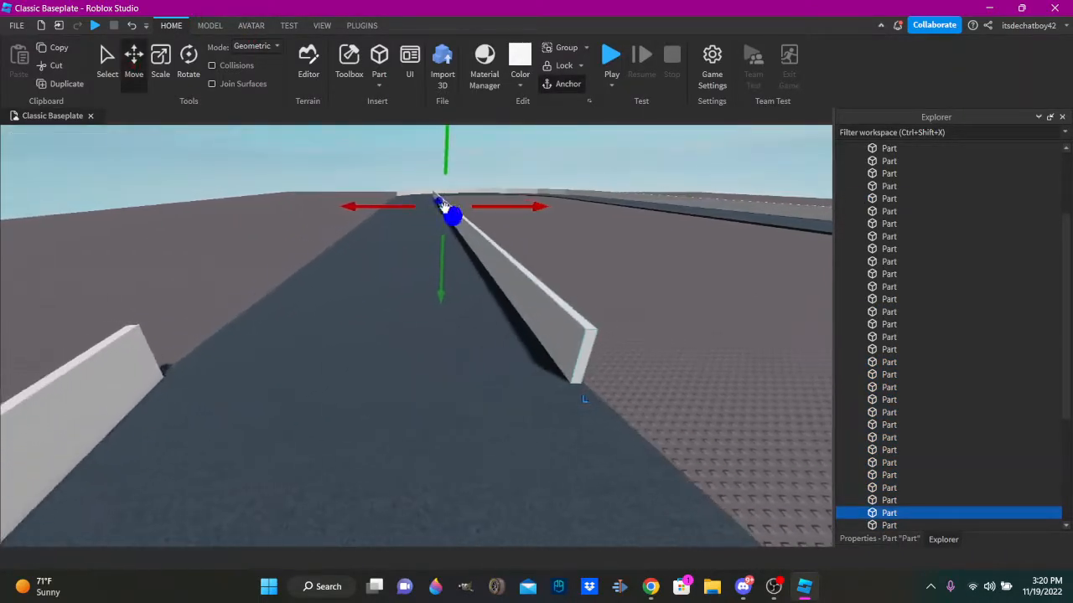
left_click_drag(410, 208, 362, 225)
key("a")
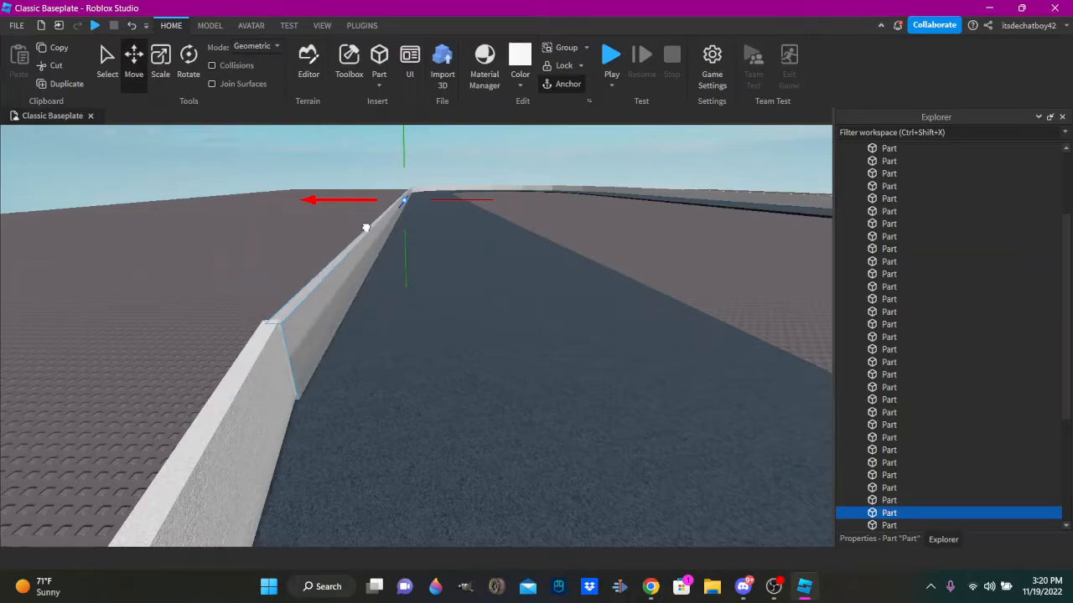
Scale the near end of the moved straight wall to meet the curved wall, and deselect it.
key("w")
key("ctrl+3")
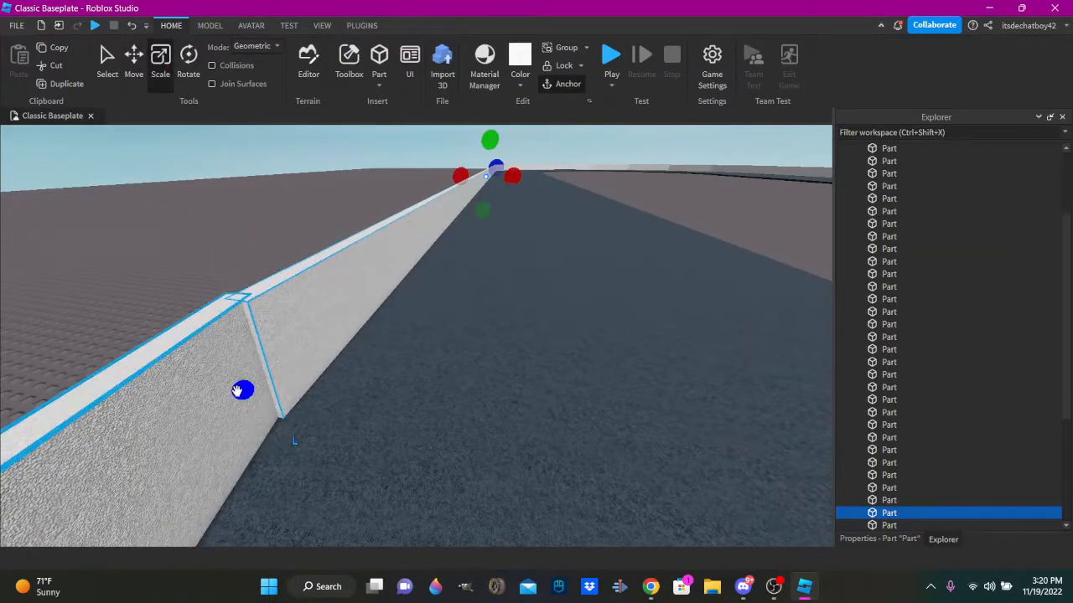
left_click_drag(242, 390, 173, 432)
left_click(191, 281)
right_click_drag(192, 280, 357, 247)
key("w")
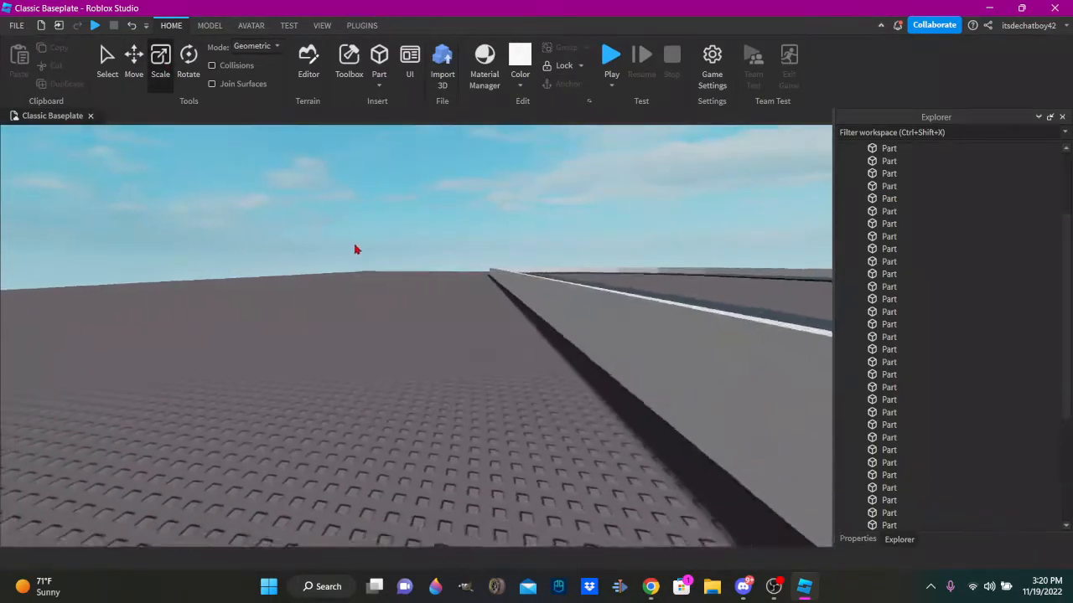
Select the track parts of one end curve together with the adjoining straight.
key("d")
right_click_drag(496, 192, 315, 213)
key("s")
key("w")
right_click_drag(635, 281, 633, 281)
key("s")
right_click_drag(578, 255, 537, 261)
key("w")
key("s")
key("d")
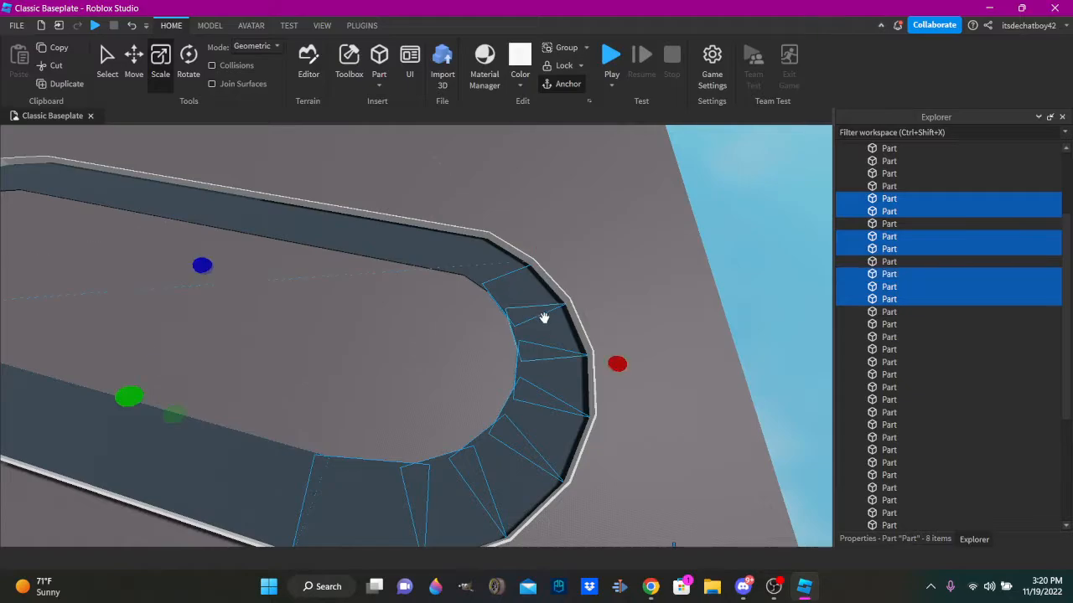
left_click(501, 271, "ctrl")
left_click(453, 270, "ctrl")
Add the track parts of the opposite end curve to the selection.
right_click_drag(452, 271, 360, 310)
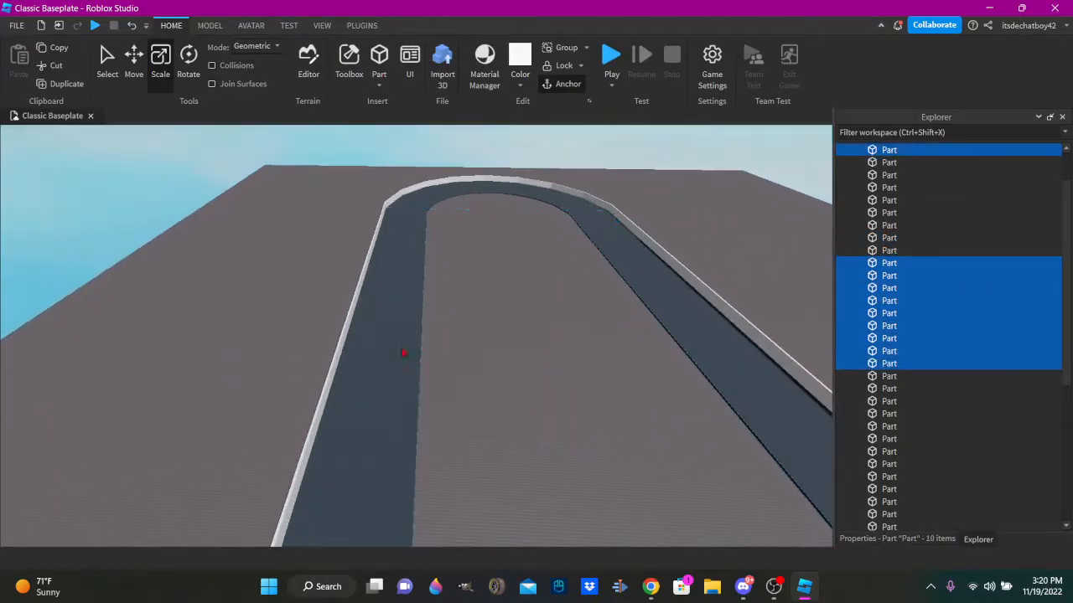
left_click(403, 353, "ctrl")
key("w")
right_click_drag(403, 353, 401, 313)
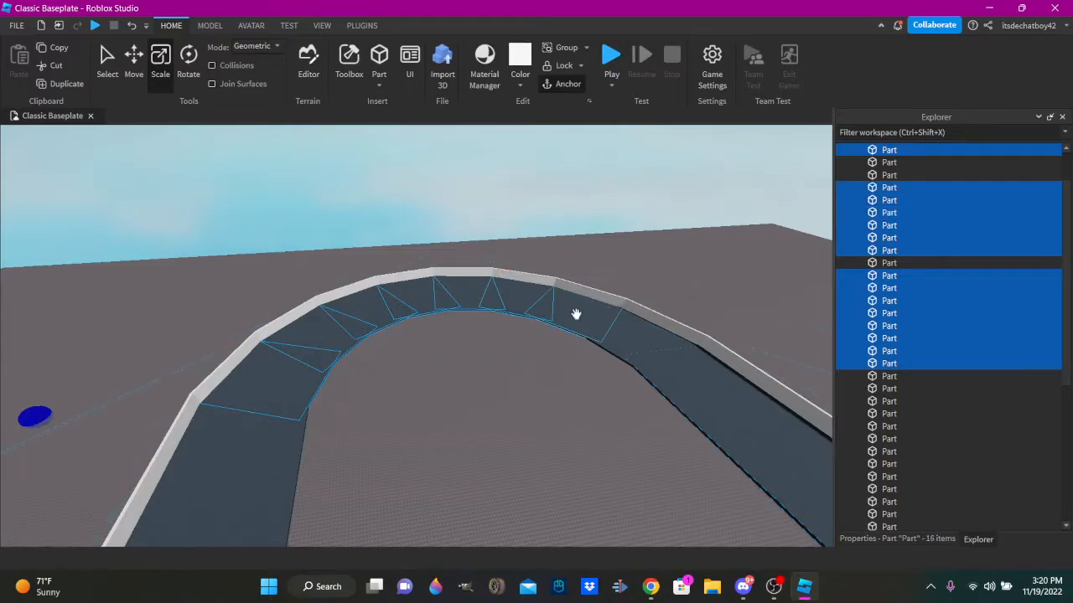
right_click(578, 300)
left_click(620, 98)
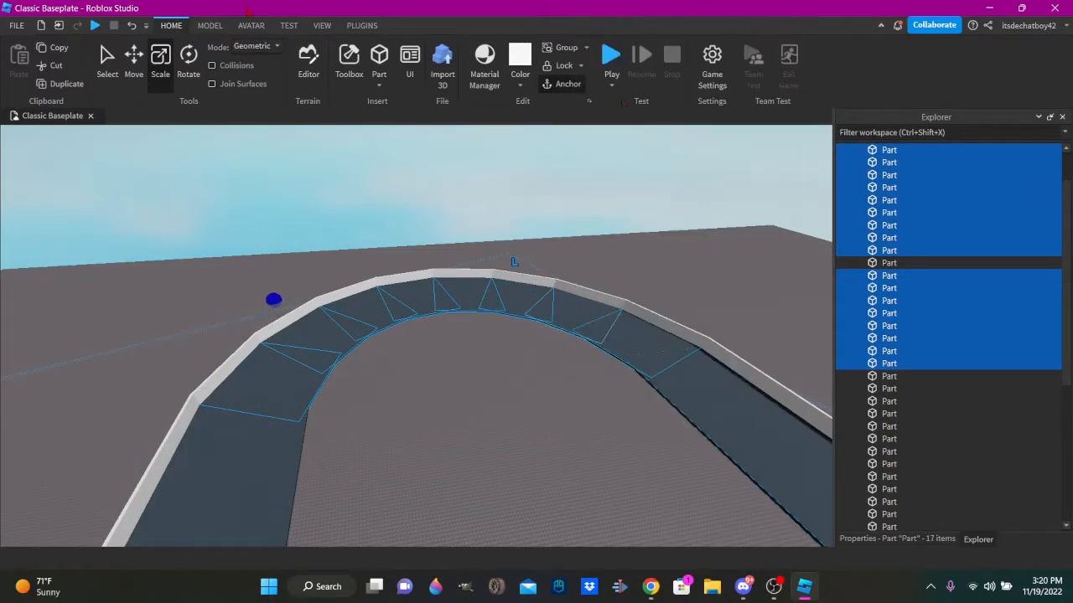
Launch Building Tools by F3X and narrow the selected parts to 1 stud wide along the track's inner edge.
left_click(368, 25)
left_click(662, 77)
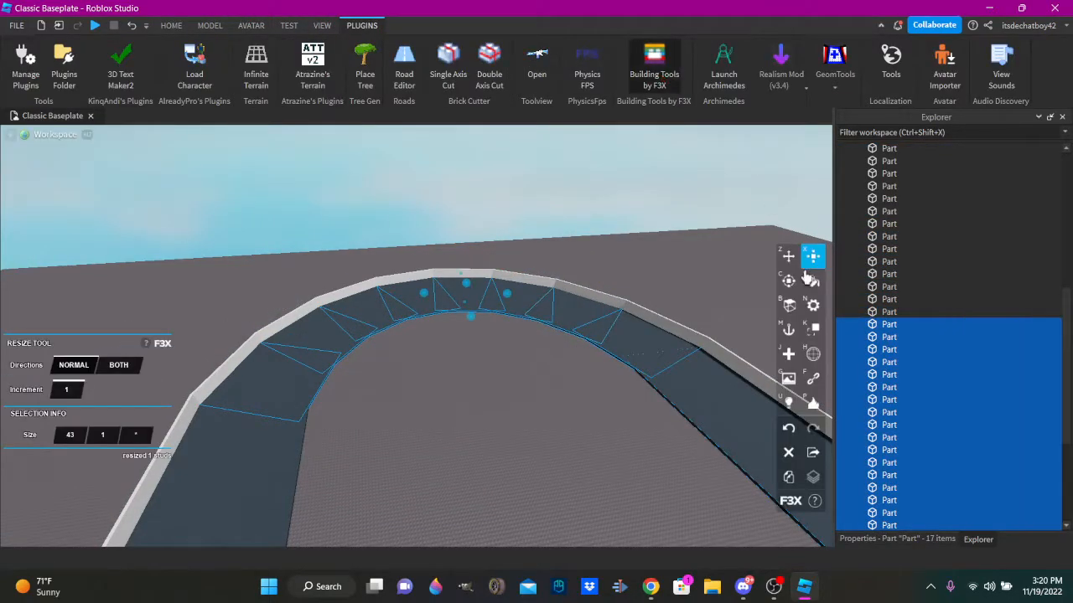
scroll(443, 254, "up", 6)
left_click_drag(603, 290, 423, 281)
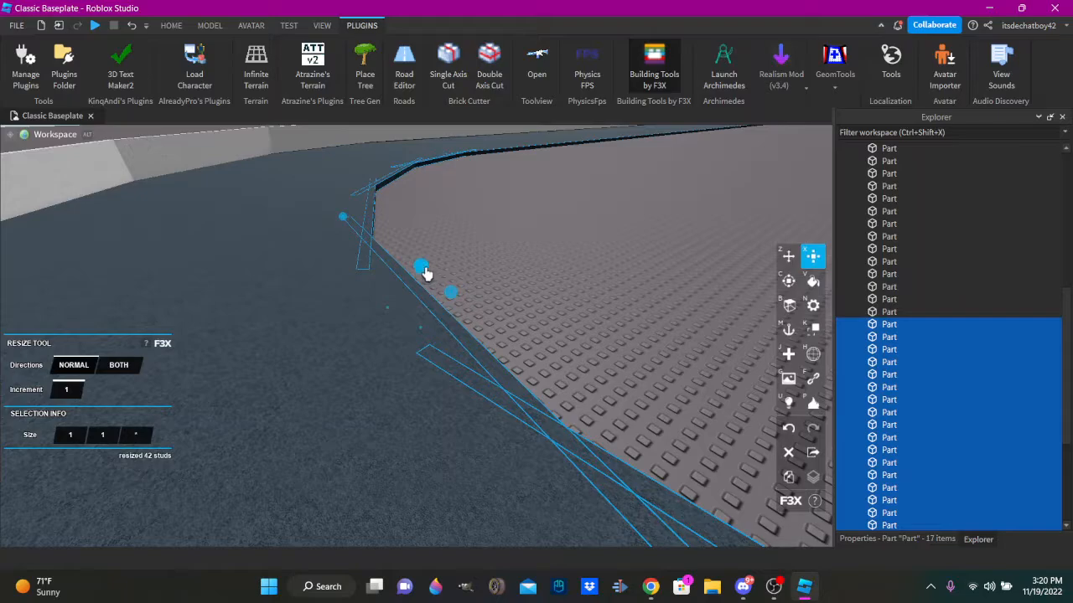
right_click_drag(425, 289, 416, 304)
Raise the narrowed inner edge parts to 6 studs high.
left_click_drag(395, 296, 395, 253)
right_click_drag(395, 253, 396, 250)
left_click_drag(396, 250, 397, 229)
scroll(572, 184, "down", 2)
right_click_drag(572, 185, 602, 164)
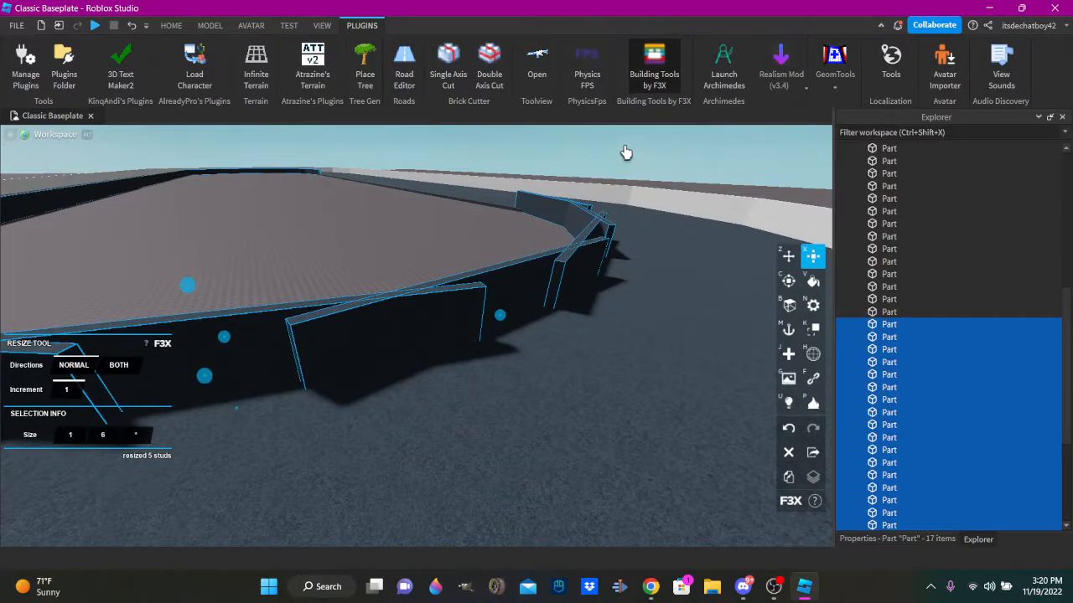
Recolor the inner wall parts white and undo their accidental grouping.
left_click(170, 25)
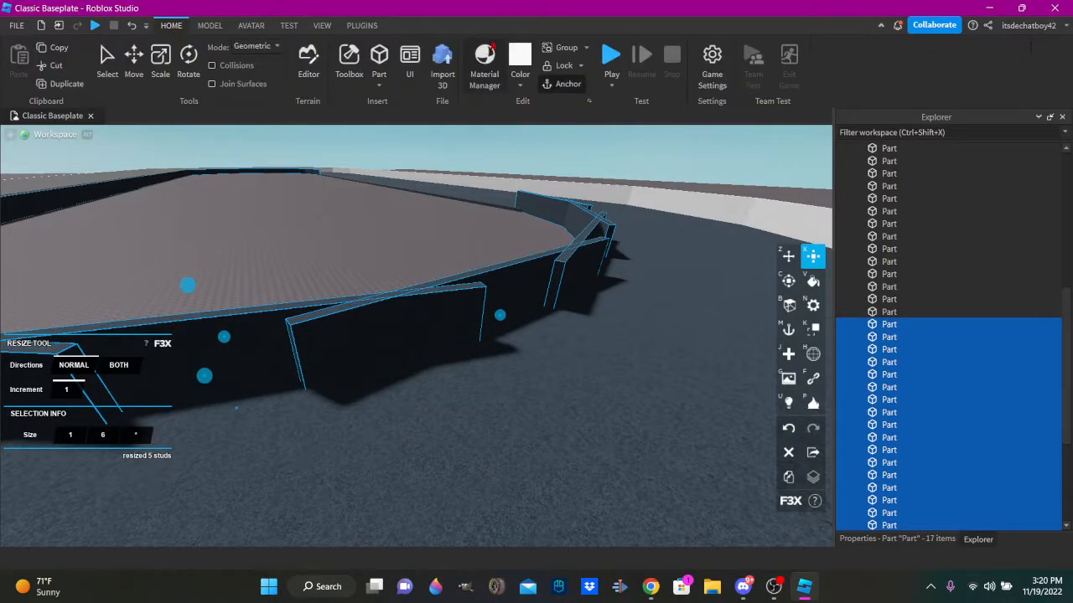
key("ctrl+g")
left_click(523, 57)
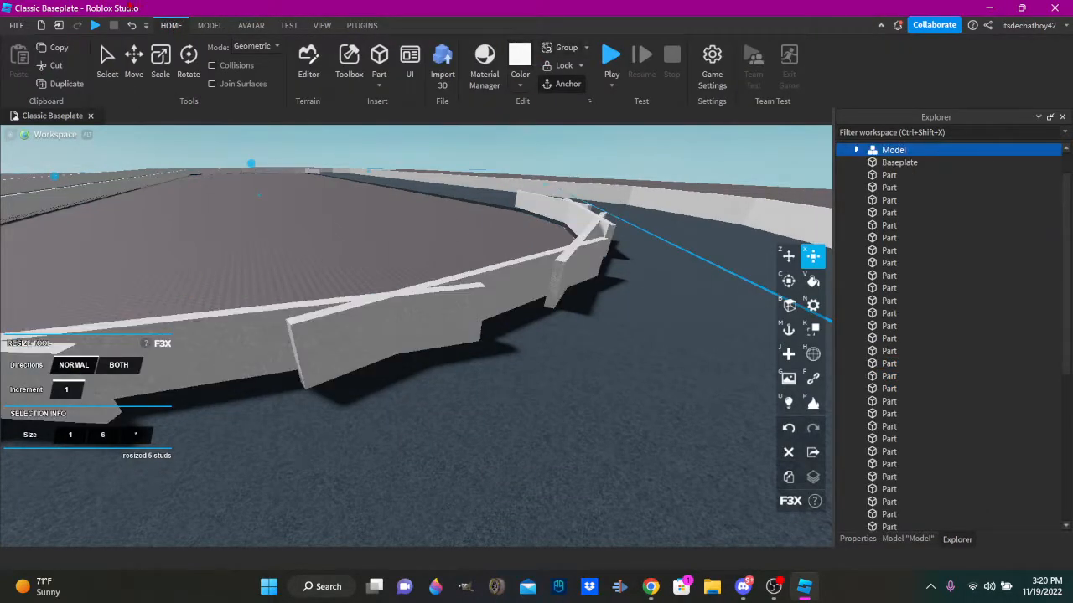
left_click(130, 28)
left_click(129, 28)
left_click(520, 57)
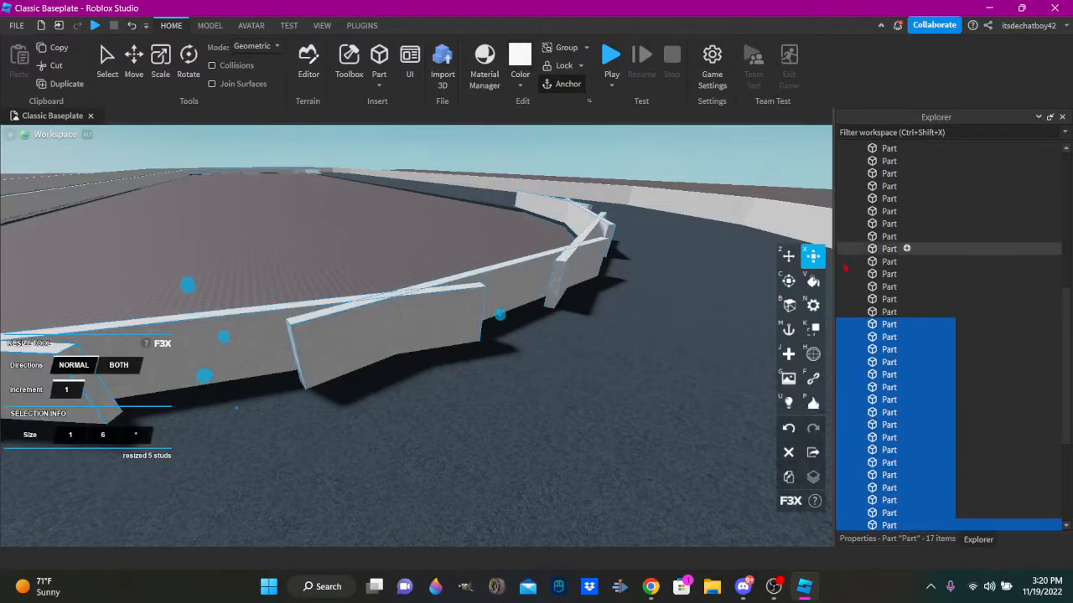
Shorten the overlapping inner wall segments by 7 studs at both ends.
right_click_drag(683, 285, 589, 343)
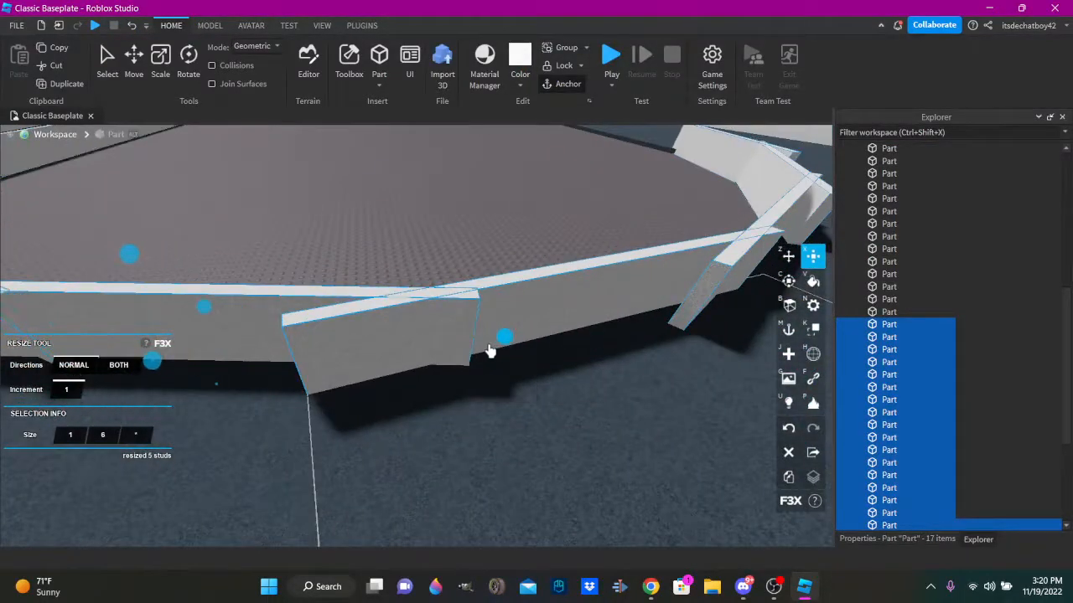
right_click_drag(471, 354, 237, 326)
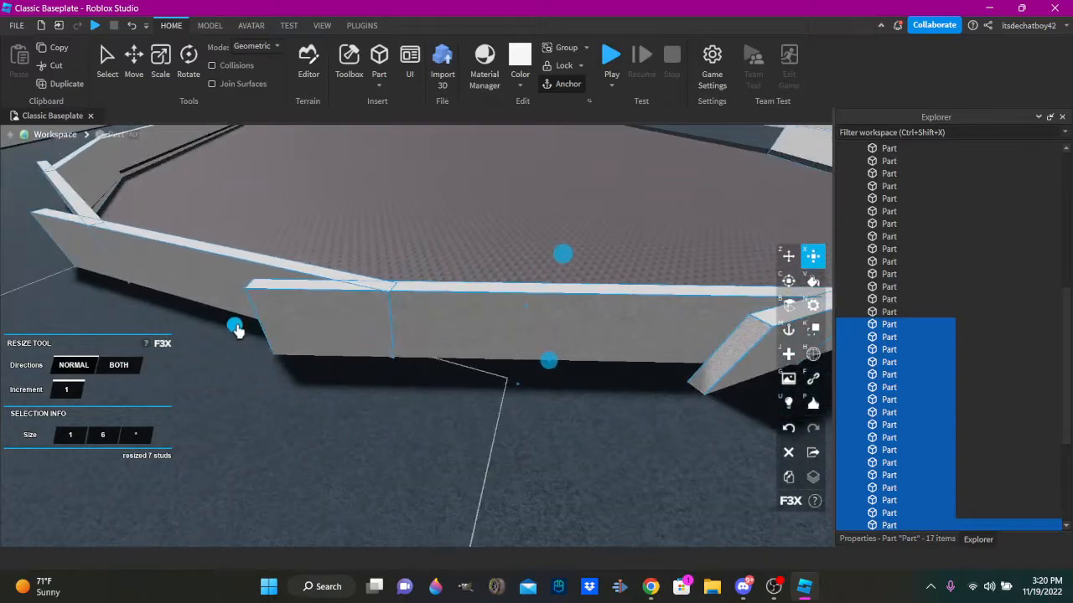
scroll(366, 309, "down", 5)
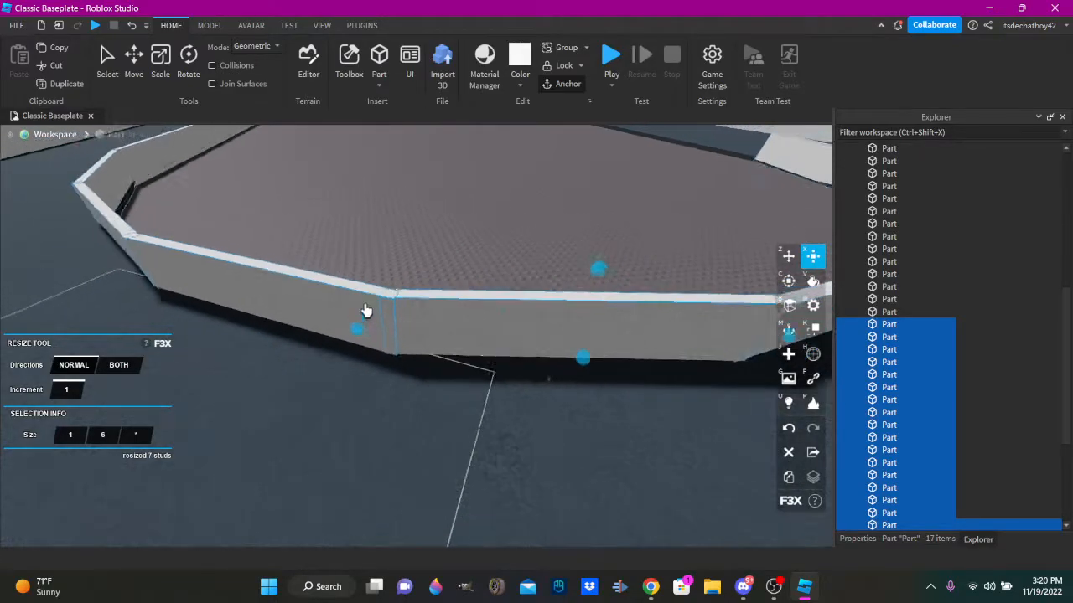
right_click_drag(408, 294, 408, 294)
Set the resize increment to 0.1 and adjust the ends of the inner wall segments by 0.5 studs.
scroll(408, 294, "up", 3)
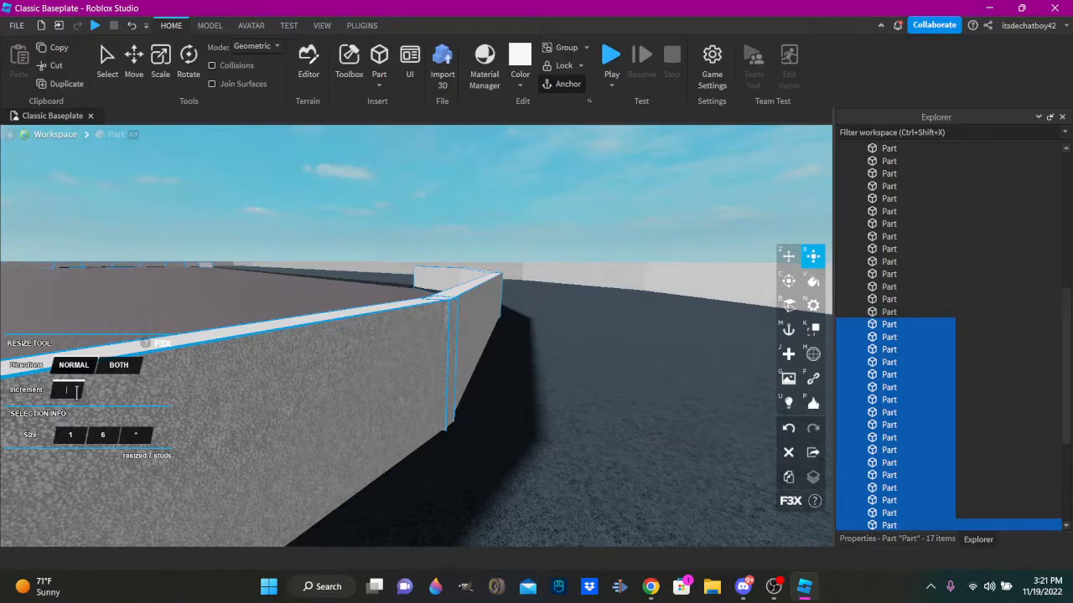
right_click_drag(625, 397, 625, 397)
right_click_drag(514, 421, 514, 421)
key("a")
key("d")
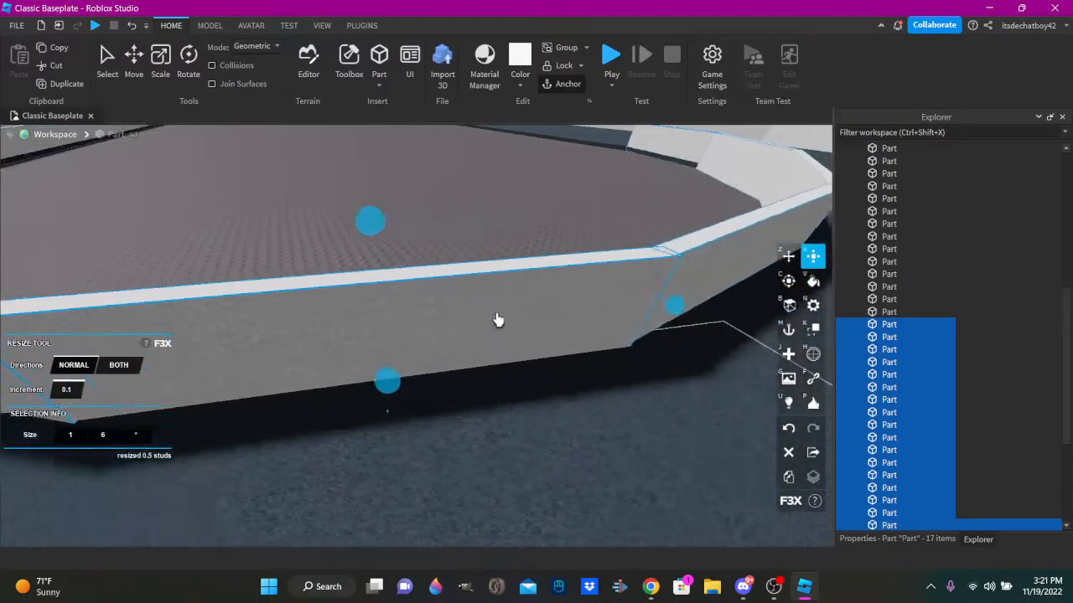
right_click_drag(639, 327, 639, 327)
key("s")
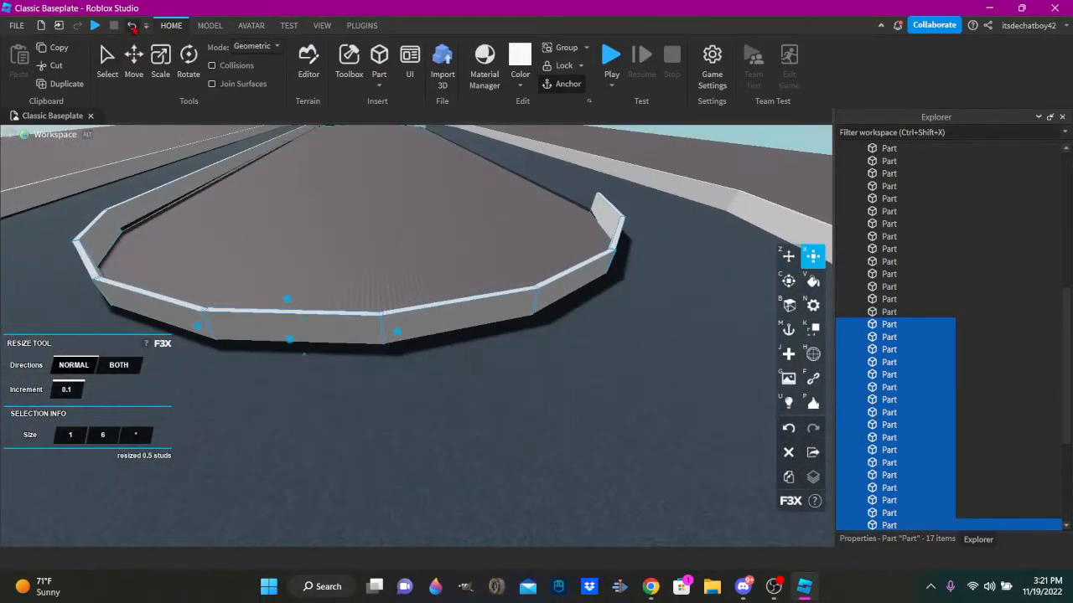
Shift the inner wall parts inward onto the infield by resizing them, keeping them 1 stud thick.
key("w")
right_click_drag(562, 211, 561, 211)
key("w")
key("a")
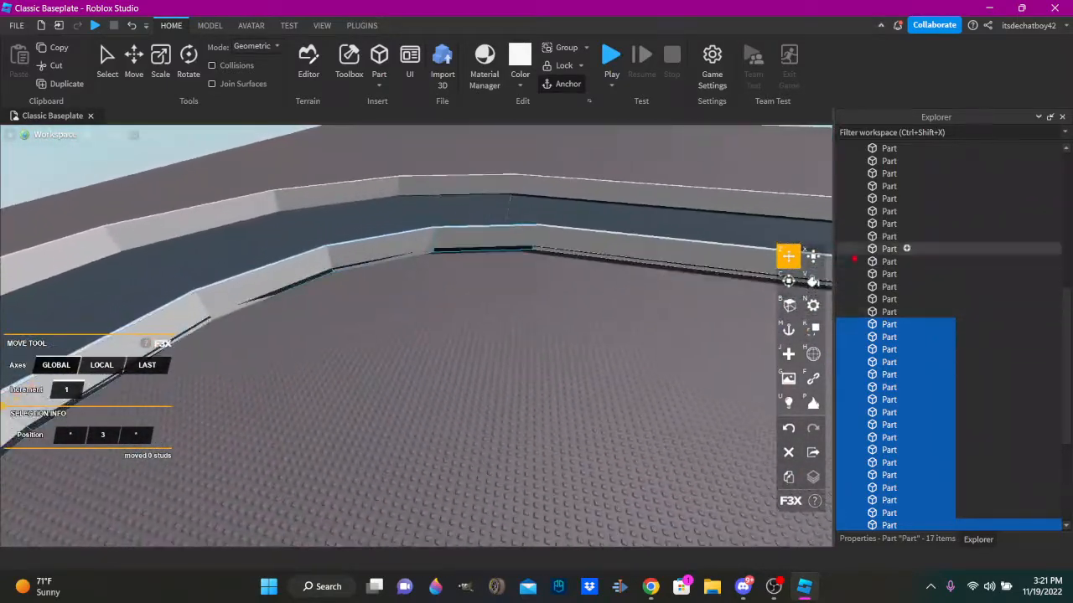
left_click(811, 257)
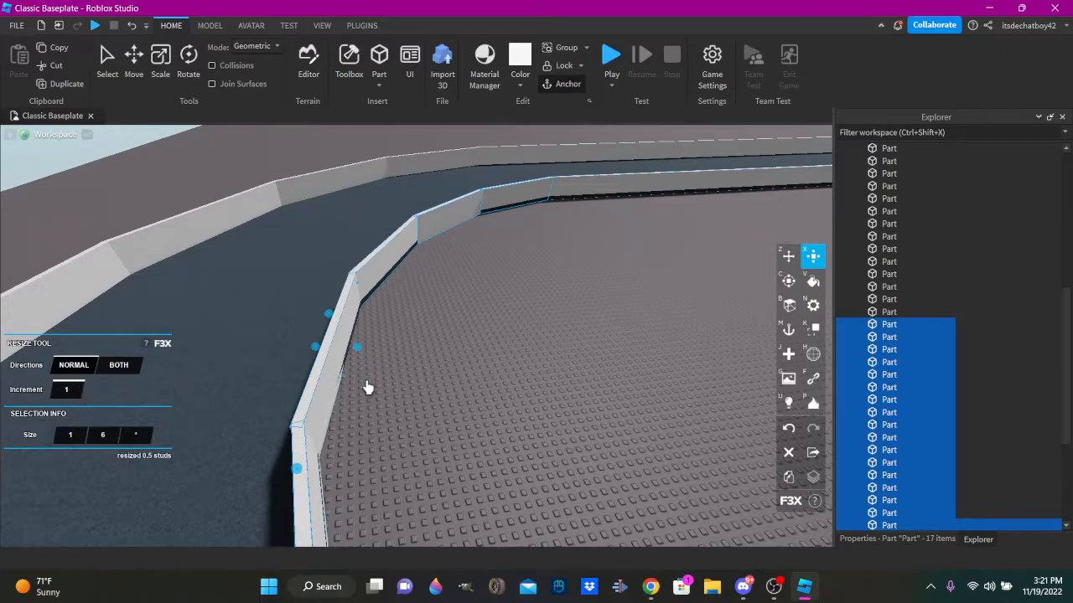
left_click_drag(362, 363, 499, 359)
key("a")
right_click_drag(500, 358, 499, 358)
Shorten the shifted inner wall segments at both ends so they meet at the corners, and deselect them.
key("w")
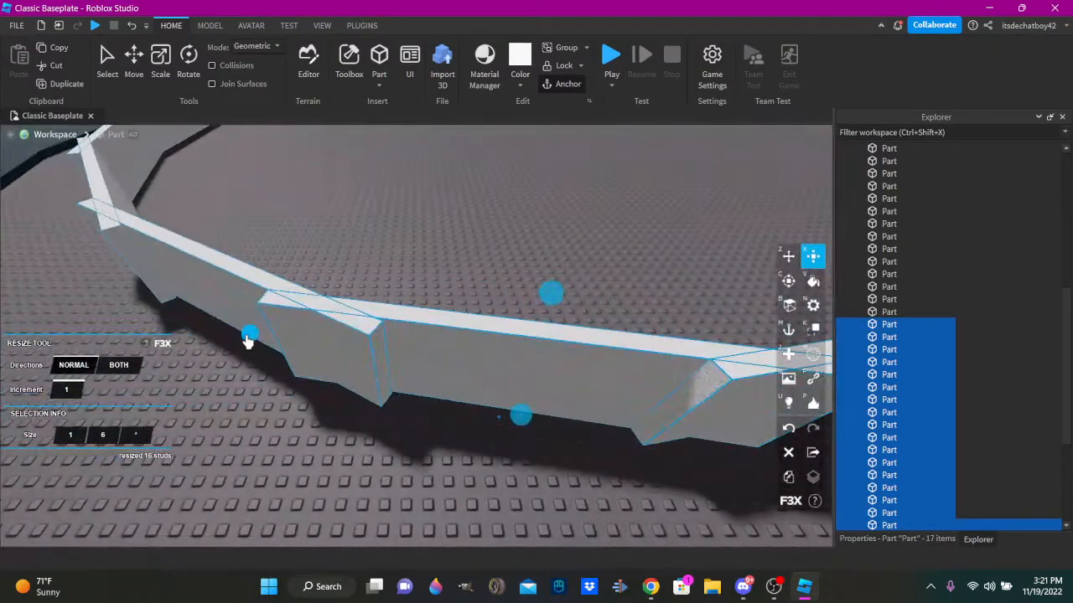
key("s")
key("d")
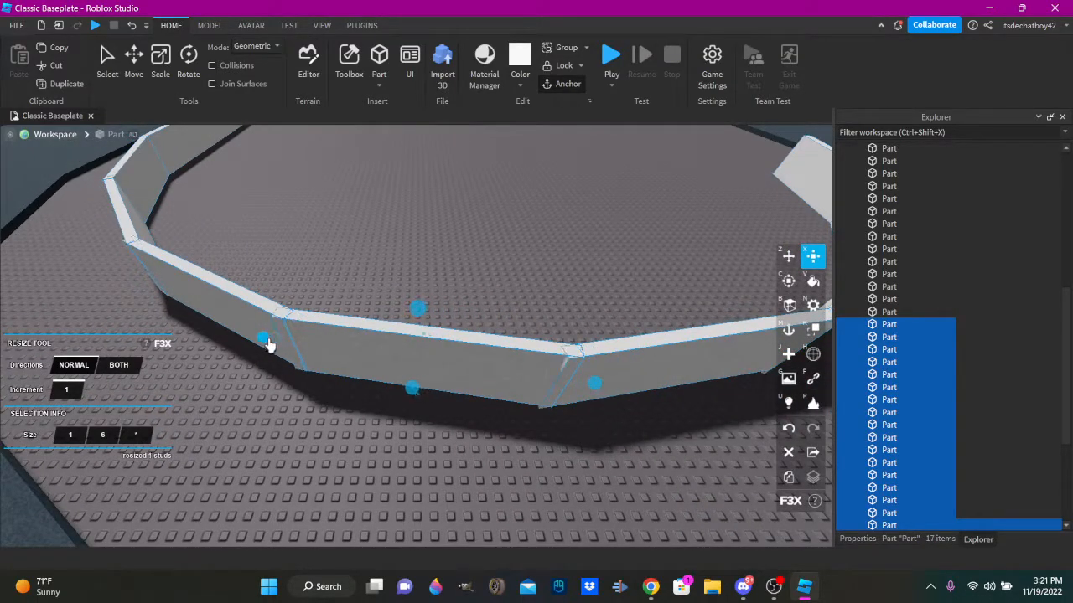
right_click_drag(270, 344, 210, 368)
key("a")
key("s")
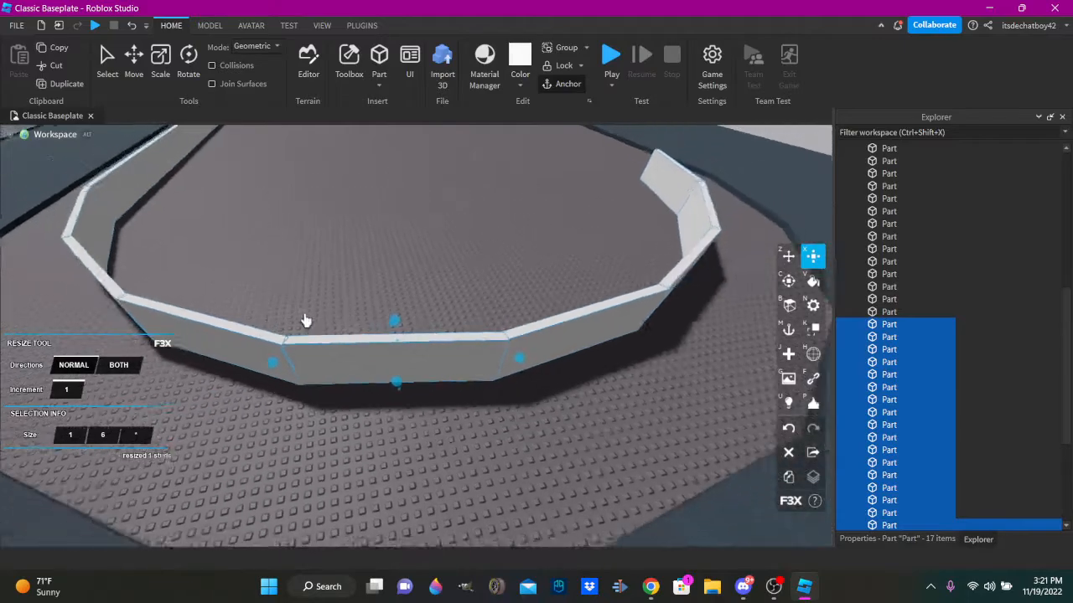
right_click_drag(439, 286, 441, 278)
left_click(441, 274)
key("d")
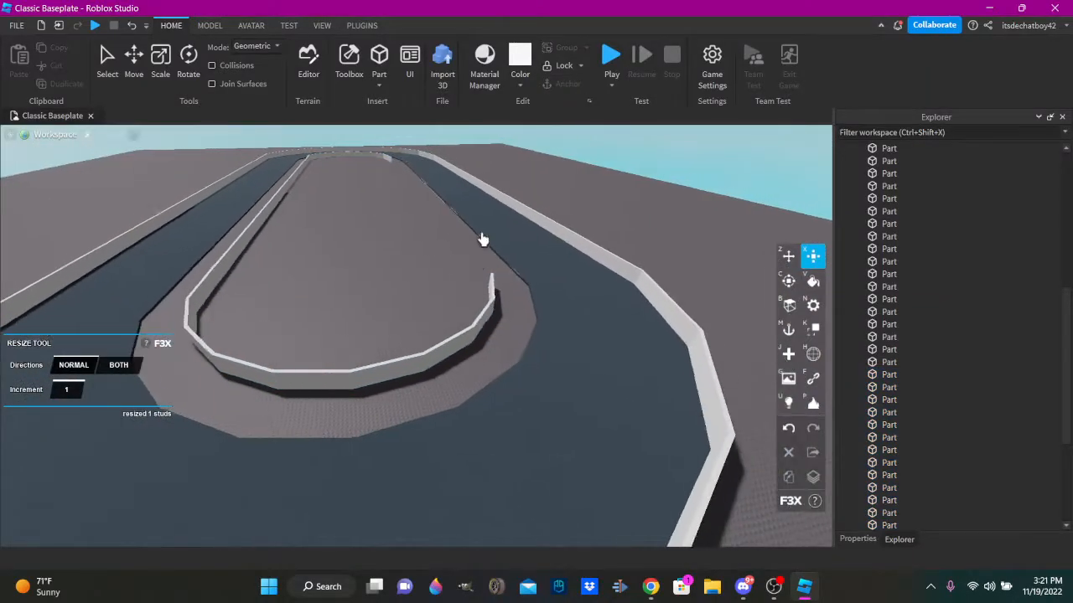
Try to move the outer straight wall across the track to the open inner side, and undo the move.
key("w")
right_click_drag(483, 240, 486, 220)
left_click(532, 367)
key("s")
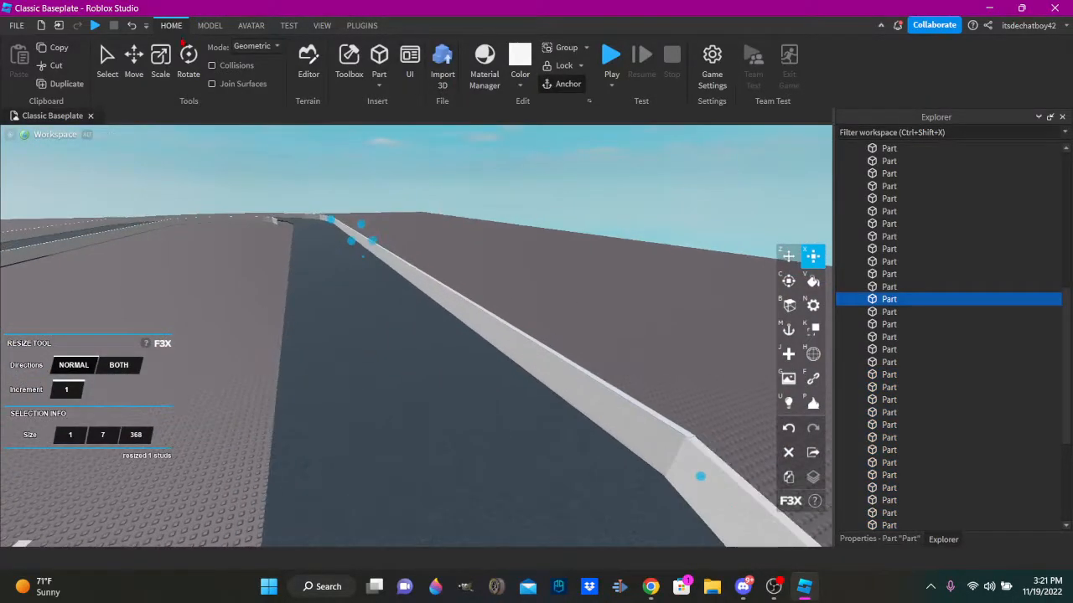
key("ctrl+2")
key("s")
mouse_move(333, 246)
left_mouse_down()
mouse_move(321, 244)
mouse_move(340, 246)
left_mouse_up()
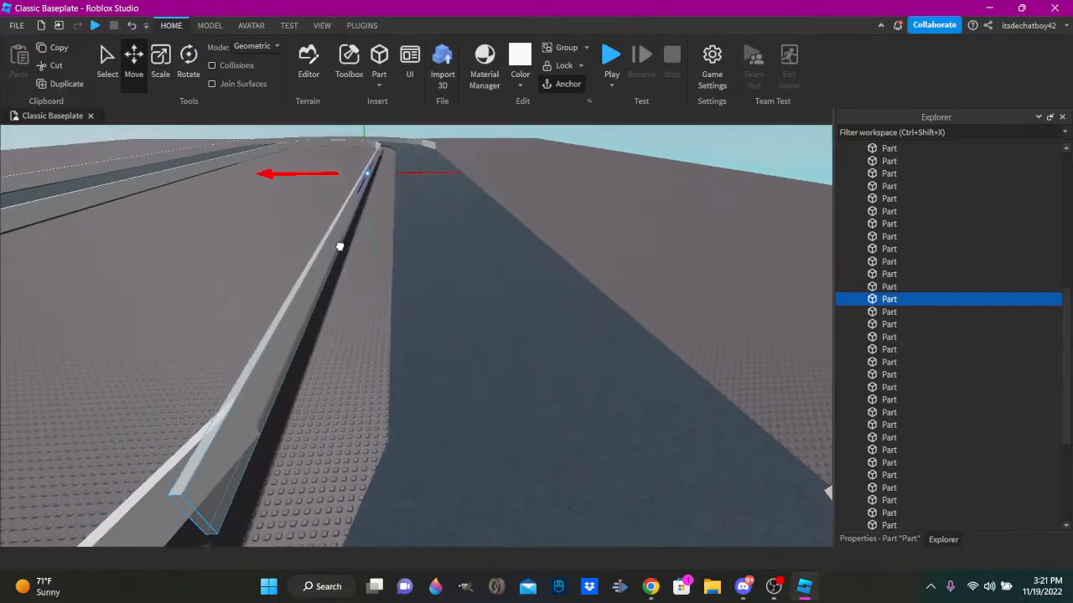
right_click_drag(414, 229, 444, 231)
left_click(129, 29)
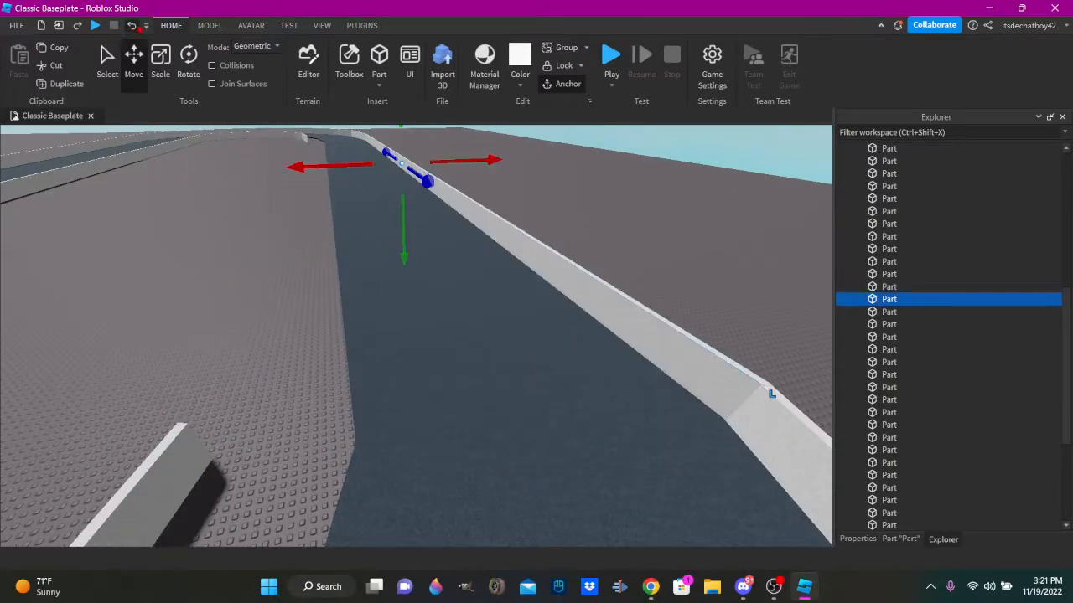
Widen the straight road section toward the infield until it reaches the inner straight wall, and lengthen its end at the curve.
key("s")
left_click(347, 263)
right_click_drag(376, 242, 497, 293)
key("s")
key("w")
left_click(555, 315)
right_click_drag(555, 314, 533, 304)
left_click(482, 399)
right_click_drag(482, 400, 488, 299)
left_click(378, 346)
right_click_drag(378, 346, 354, 279)
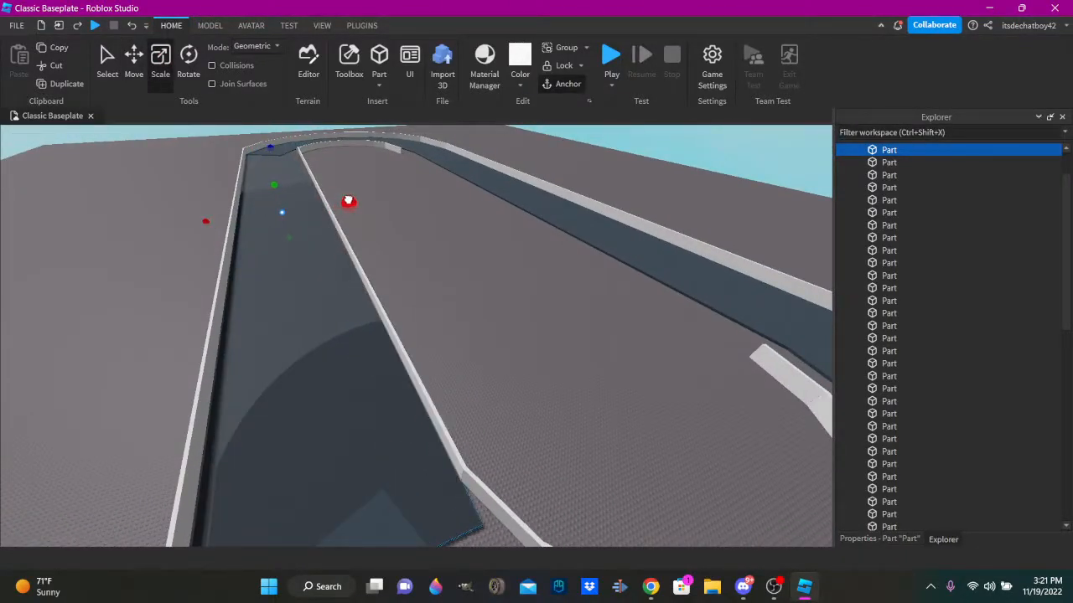
left_click_drag(348, 201, 351, 202)
right_click_drag(351, 202, 349, 222)
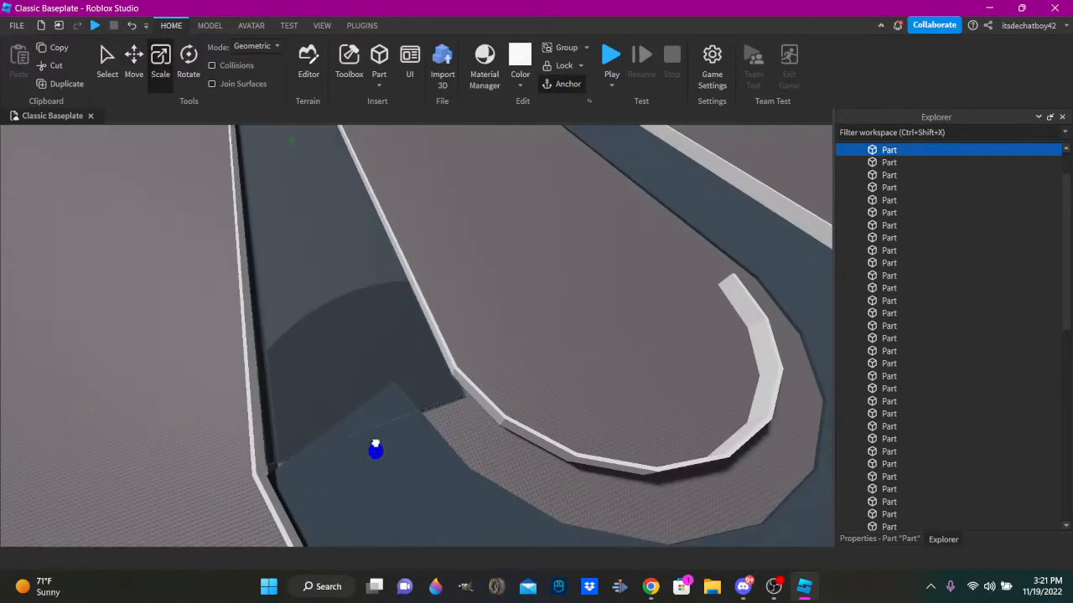
left_click_drag(384, 455, 407, 466)
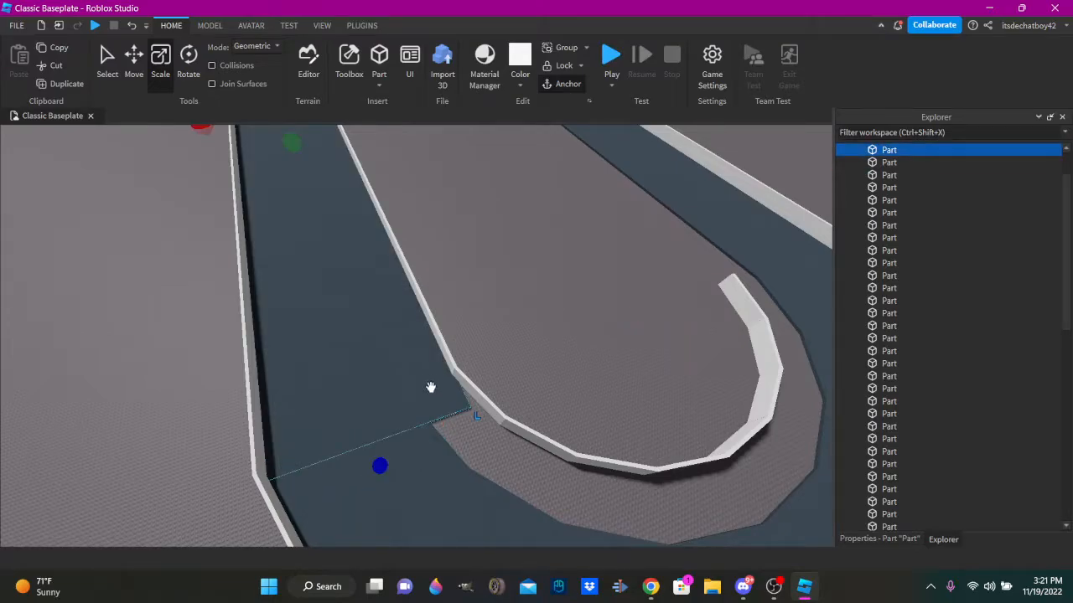
right_click_drag(430, 387, 431, 387)
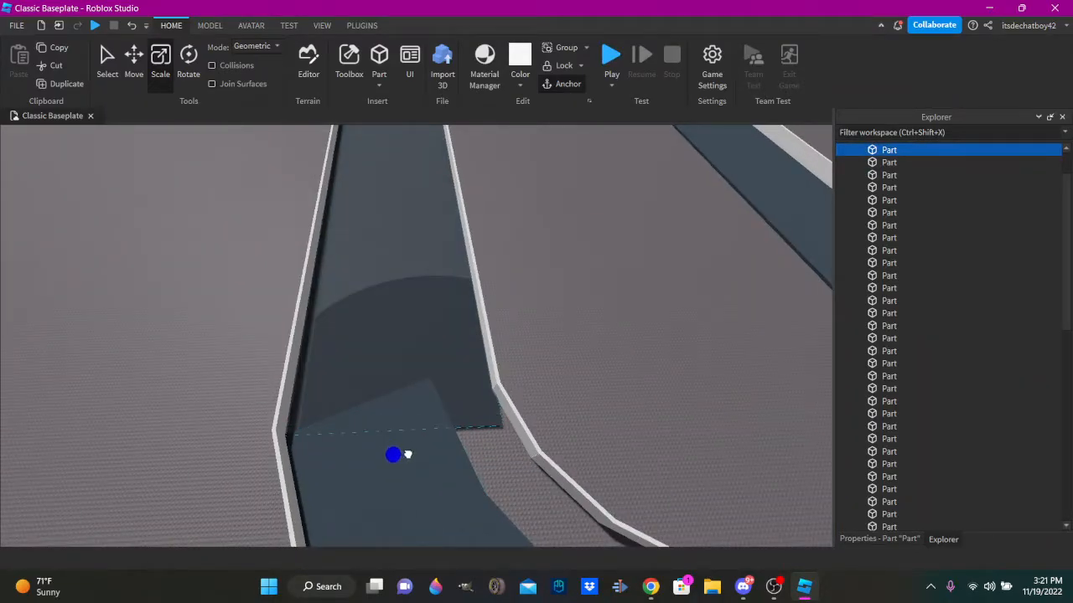
Adjust the opposite end of the widened road section to meet the curve, and deselect the part.
right_click_drag(407, 454, 329, 238)
right_click(411, 364)
key("w")
right_click_drag(328, 296, 323, 342)
left_click_drag(352, 357, 366, 474)
key("w")
right_click_drag(321, 290, 356, 198)
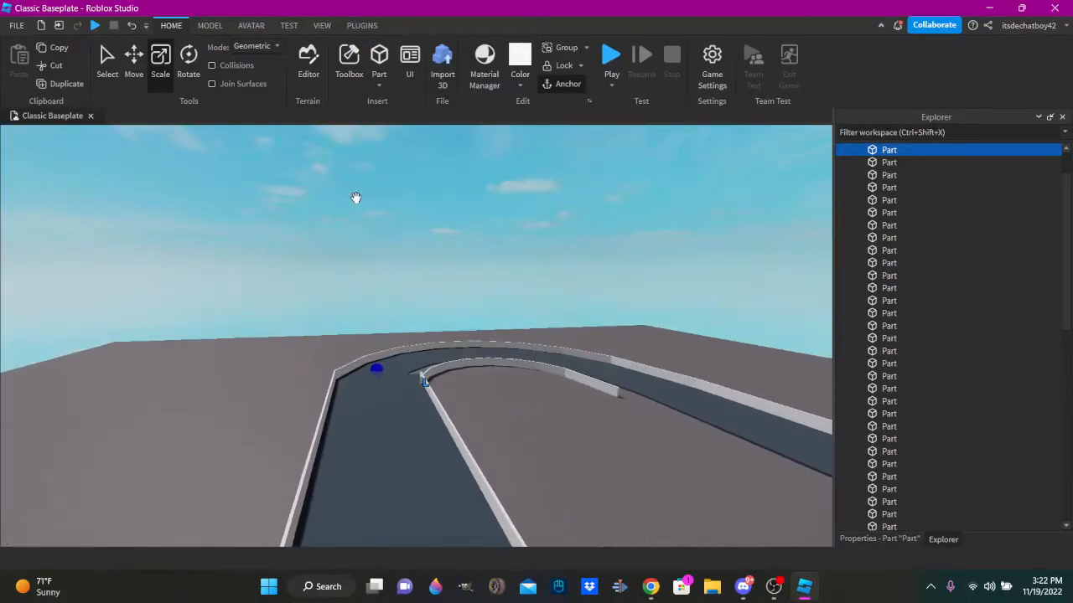
scroll(357, 203, "up", 3)
left_click(364, 344)
right_click_drag(364, 345, 365, 338)
scroll(551, 215, "up", 2)
scroll(469, 274, "up", 5)
right_click_drag(460, 275, 457, 280)
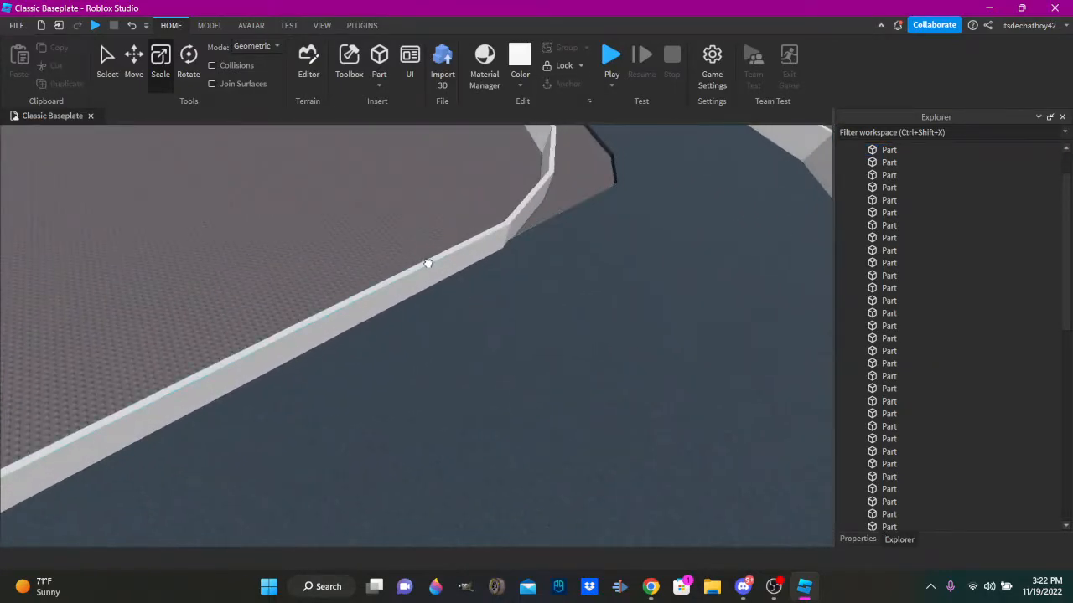
Shorten the inner straight wall at both ends to open gaps before the curved wall segments.
left_click(427, 264)
left_click_drag(520, 232, 510, 240)
right_click_drag(511, 240, 513, 236)
left_click_drag(511, 239, 488, 242)
right_click_drag(488, 242, 470, 251)
scroll(357, 246, "up", 6)
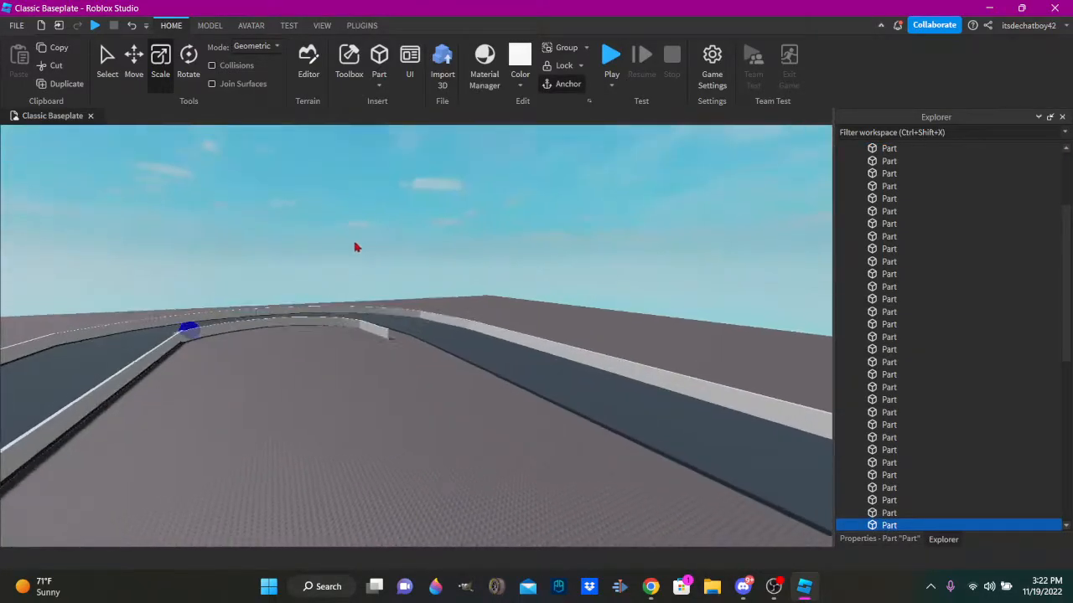
right_click_drag(351, 249, 375, 265)
left_click_drag(413, 287, 557, 377)
scroll(464, 318, "up", 2)
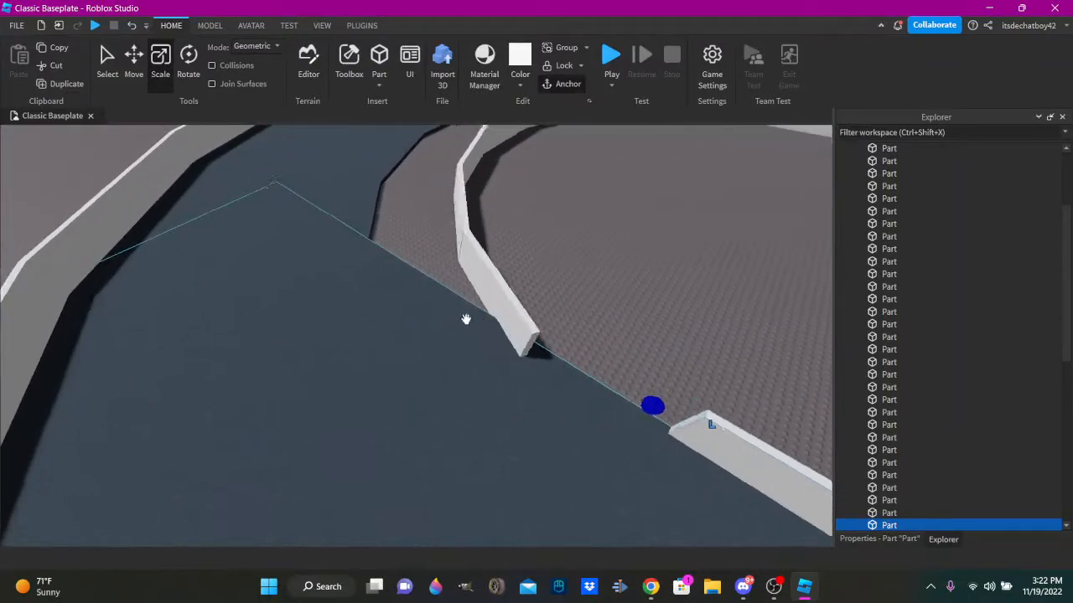
Shorten the last segment of the inner curved wall and pull the adjacent straight wall's end farther back from it.
right_click_drag(464, 319, 444, 285)
left_click_drag(442, 281, 432, 237)
left_click(131, 25)
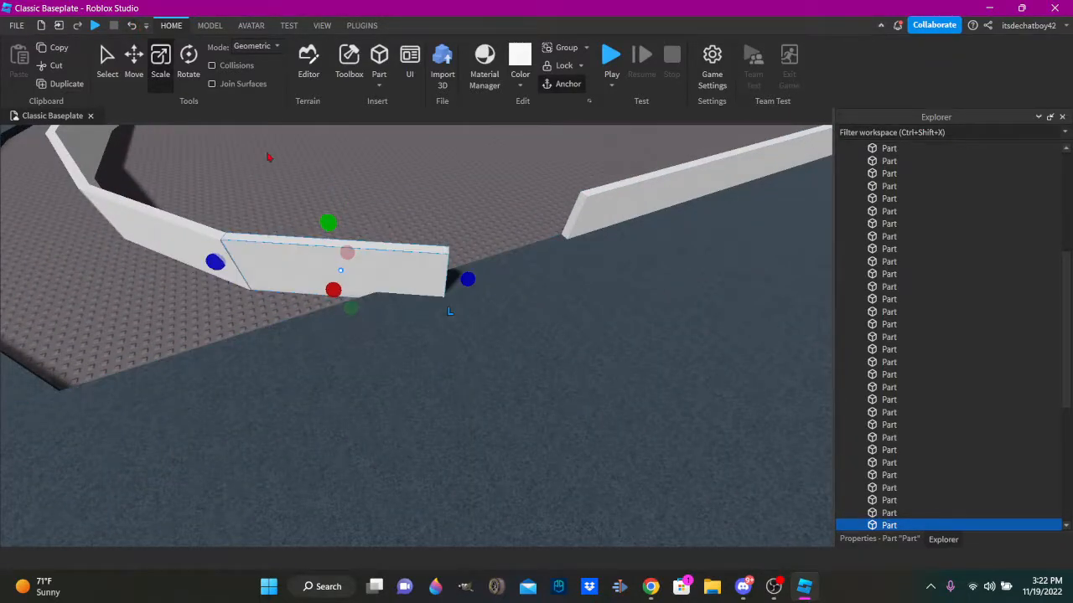
left_click_drag(486, 282, 411, 269)
left_click_drag(553, 226, 599, 196)
scroll(599, 197, "down", 2)
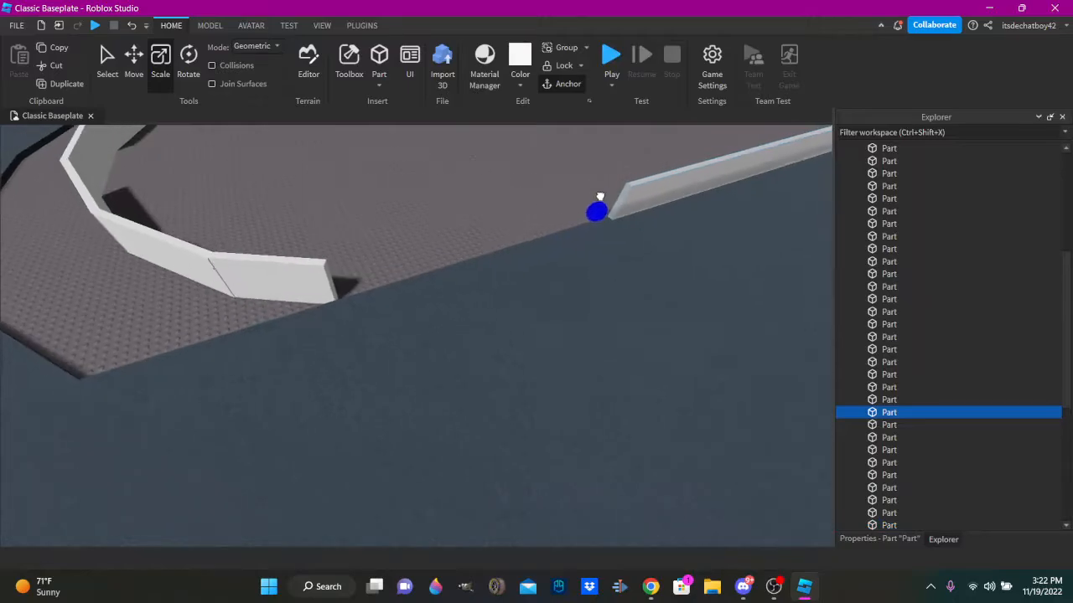
right_click_drag(598, 196, 558, 178)
scroll(606, 189, "up", 5)
scroll(558, 179, "down", 5)
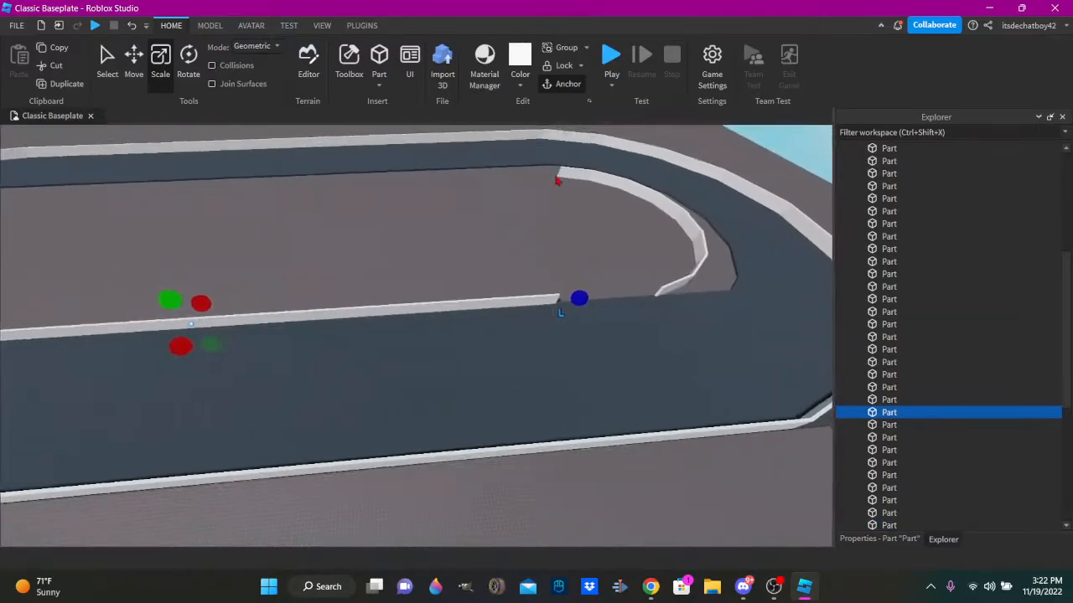
left_click(546, 259)
scroll(540, 264, "up", 4)
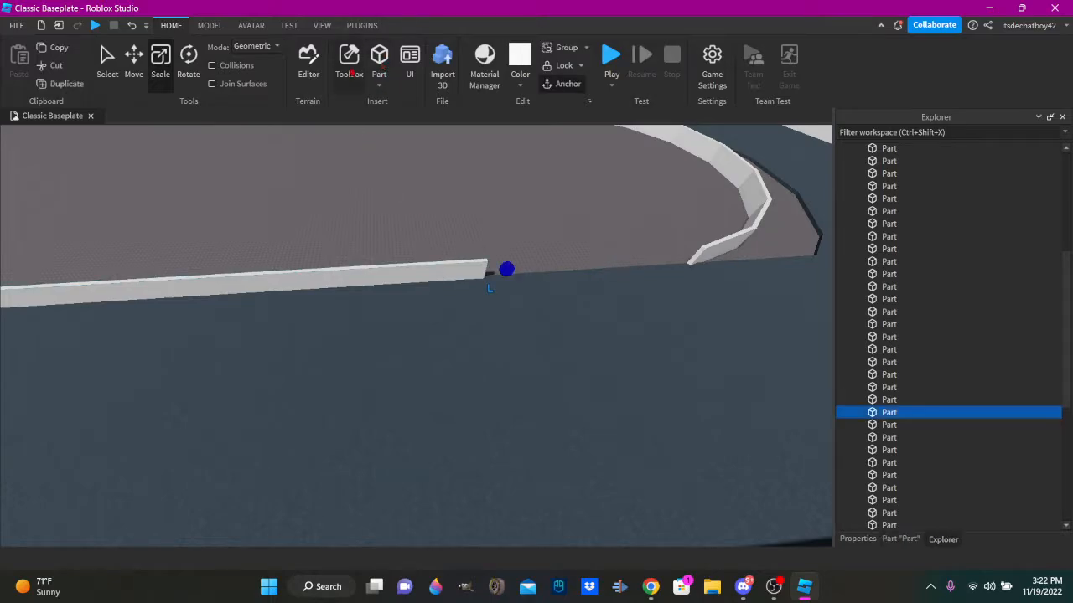
Launch the Archimedes plugin for the inner straight wall and enable Flip Axis to bend the 20-degree continuation toward the infield.
left_click(362, 26)
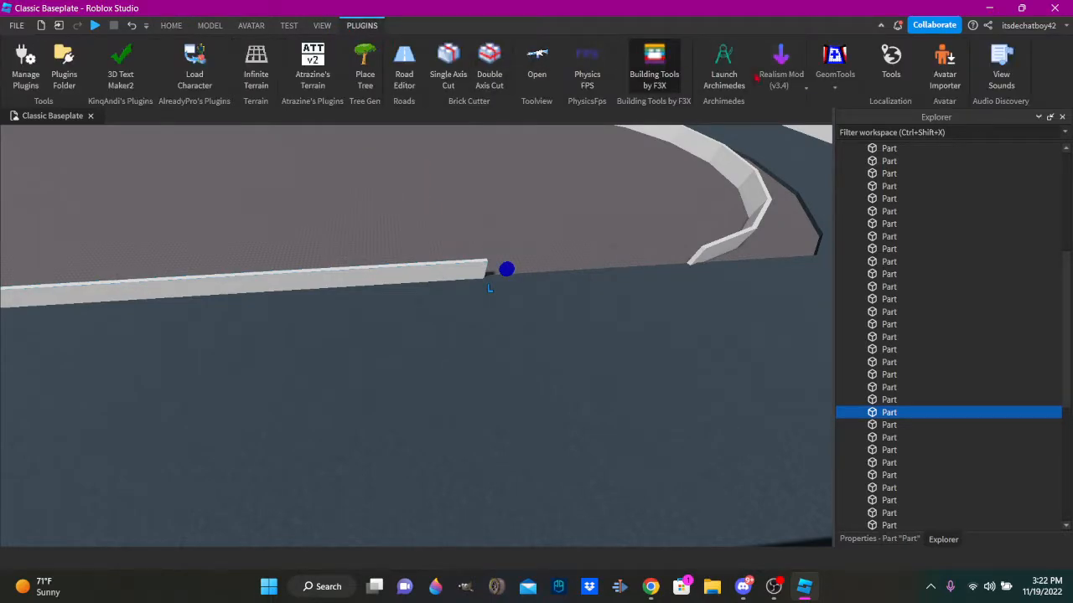
left_click(721, 77)
right_click_drag(503, 252, 436, 226)
key("d")
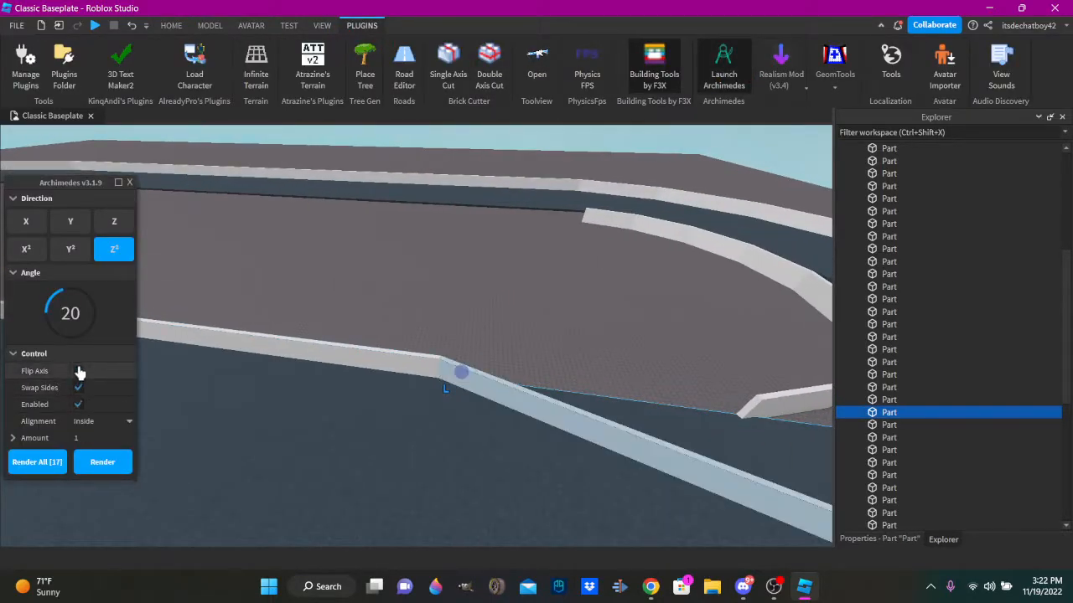
left_click(78, 372)
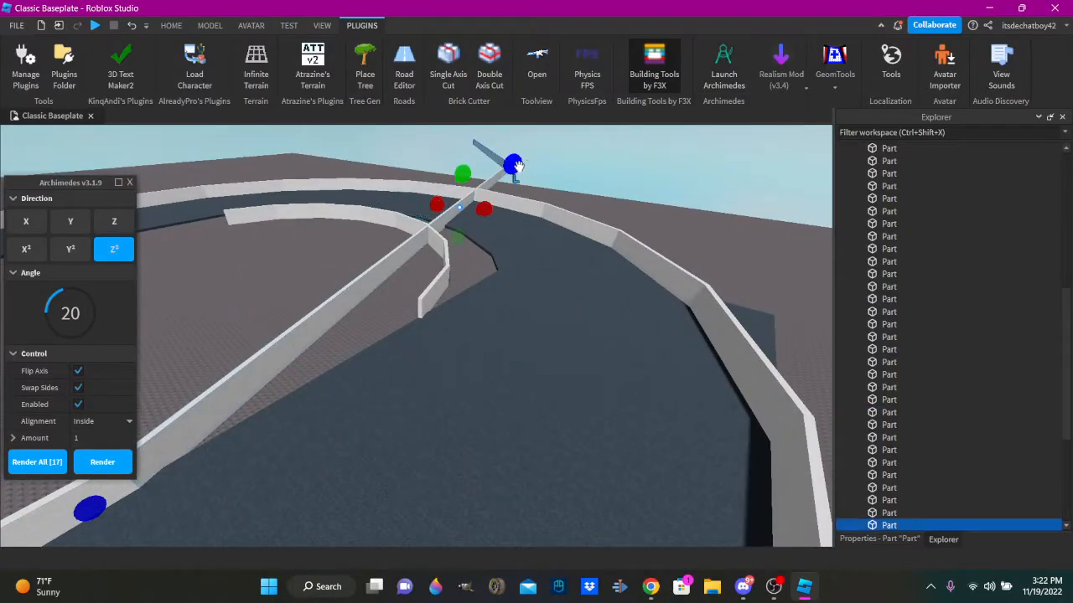
Shorten the newly rendered wall segment on the infield to the length of a curve piece.
left_click_drag(517, 165, 464, 204)
right_click_drag(464, 203, 616, 346)
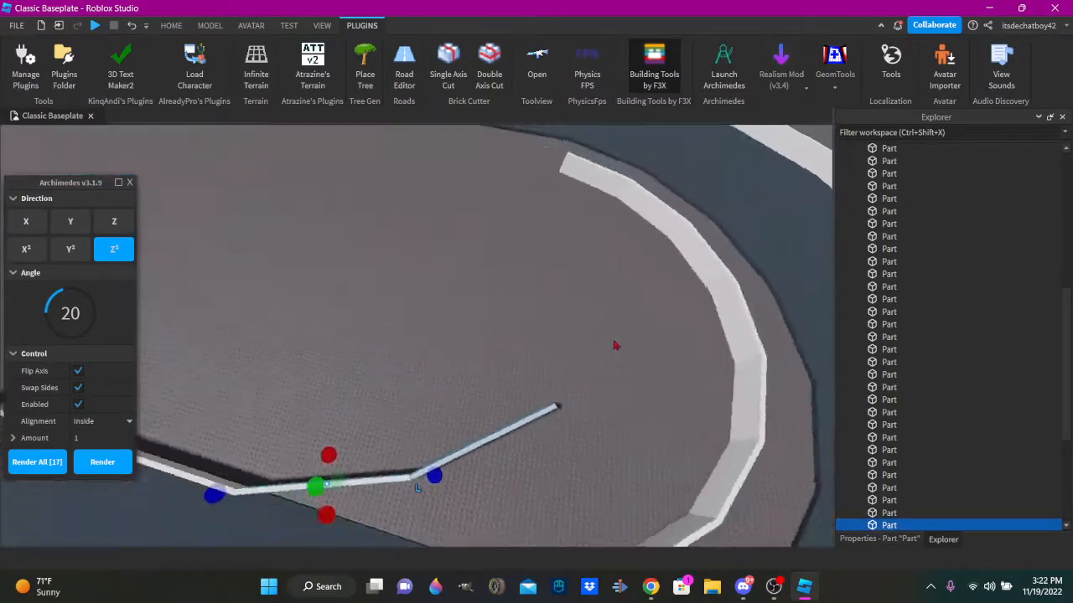
scroll(615, 345, "down", 1)
left_click_drag(394, 469, 469, 460)
key("d")
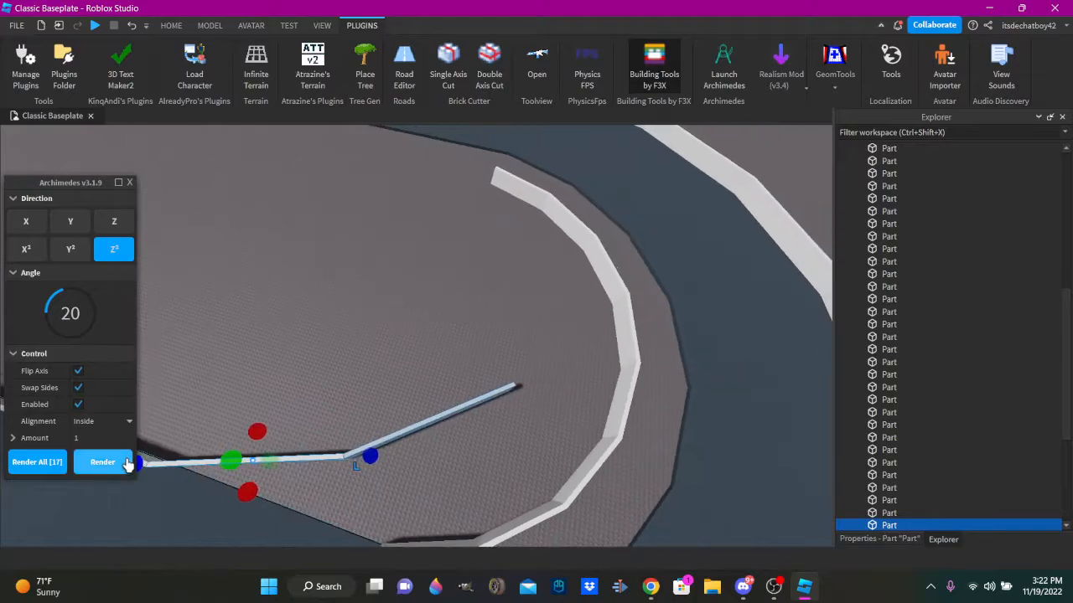
left_click_drag(427, 429, 414, 434)
key("d")
right_click_drag(414, 435, 283, 373)
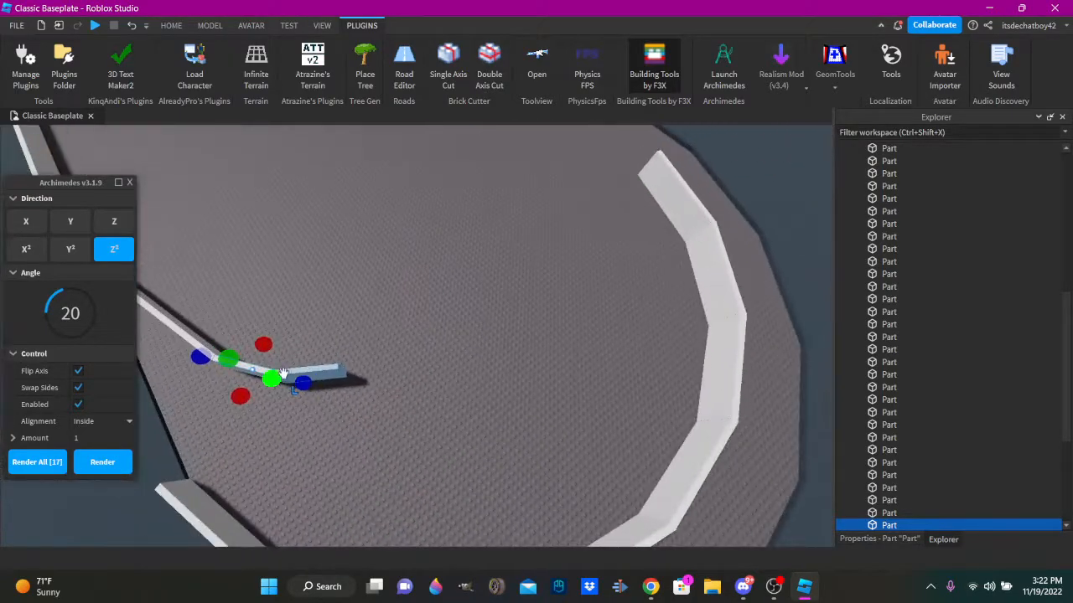
left_click_drag(314, 377, 315, 377)
right_click_drag(315, 377, 289, 381)
key("d")
key("d")
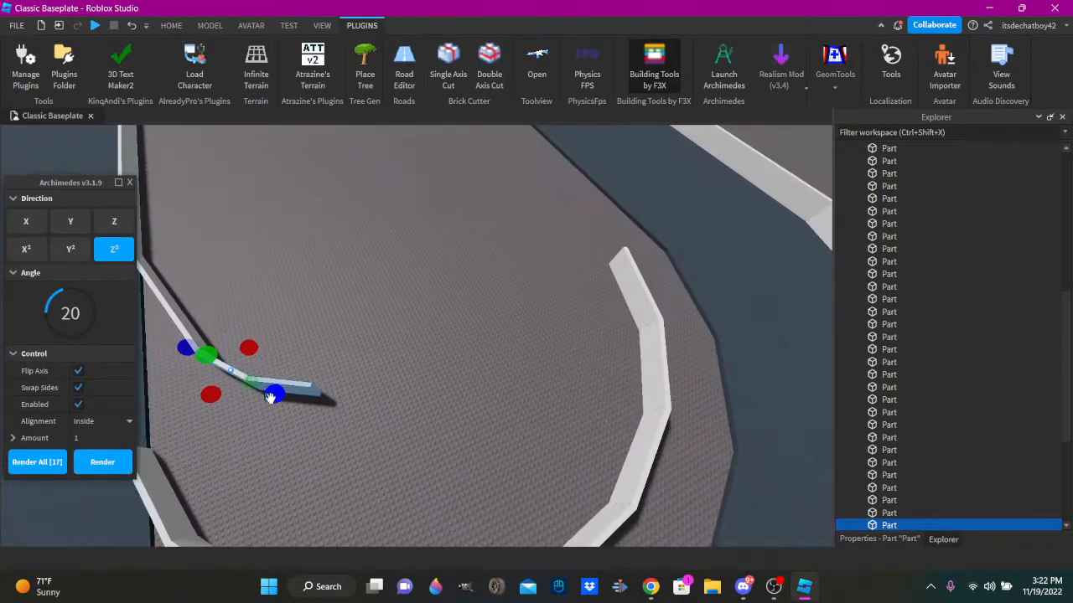
key("d")
Render a run of 20-degree wall segments for the first infield bend, and delete the surplus segment at its end.
left_click(111, 467)
left_click(111, 468)
left_click(112, 468)
left_click(111, 467)
left_click(111, 467)
left_click(112, 468)
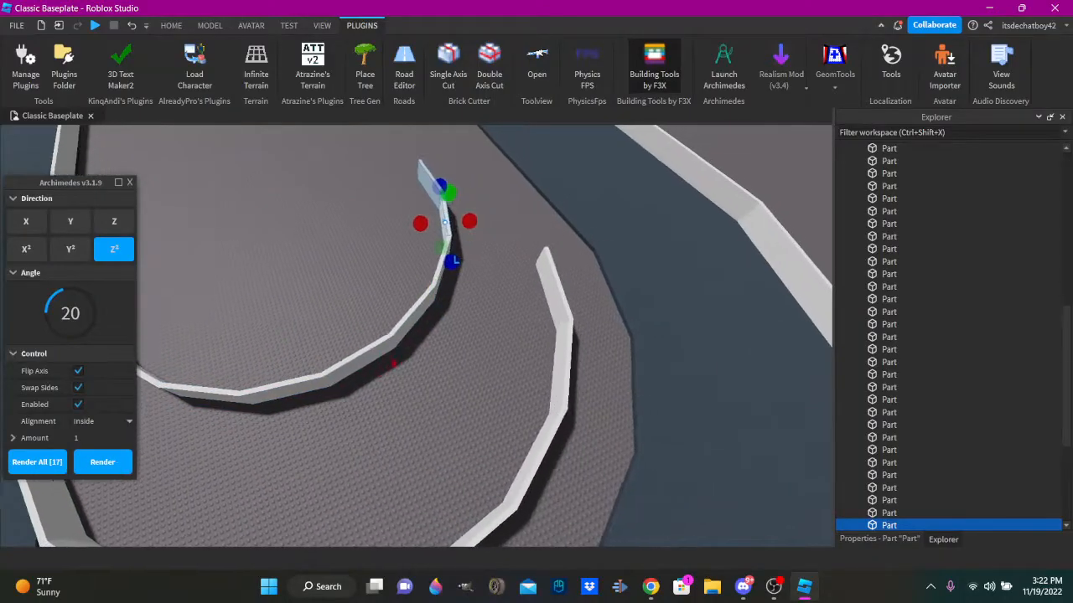
right_click_drag(409, 337, 416, 332)
key("Delete")
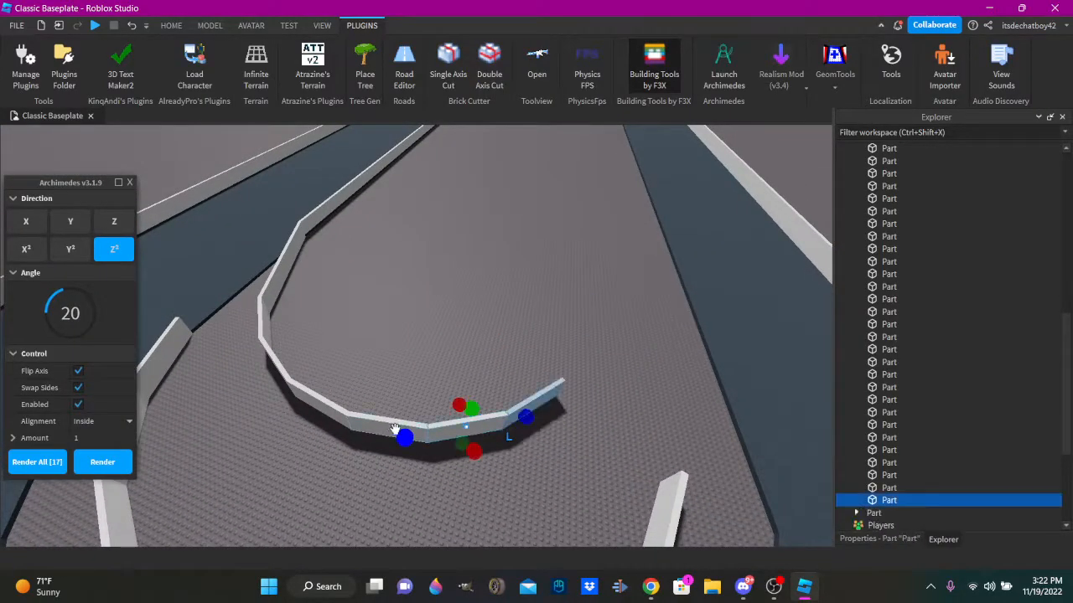
Render further 20-degree segments to turn the infield bend back along the opposite side.
left_click(110, 471)
key("d")
left_click(110, 471)
left_click(110, 471)
left_click(111, 467)
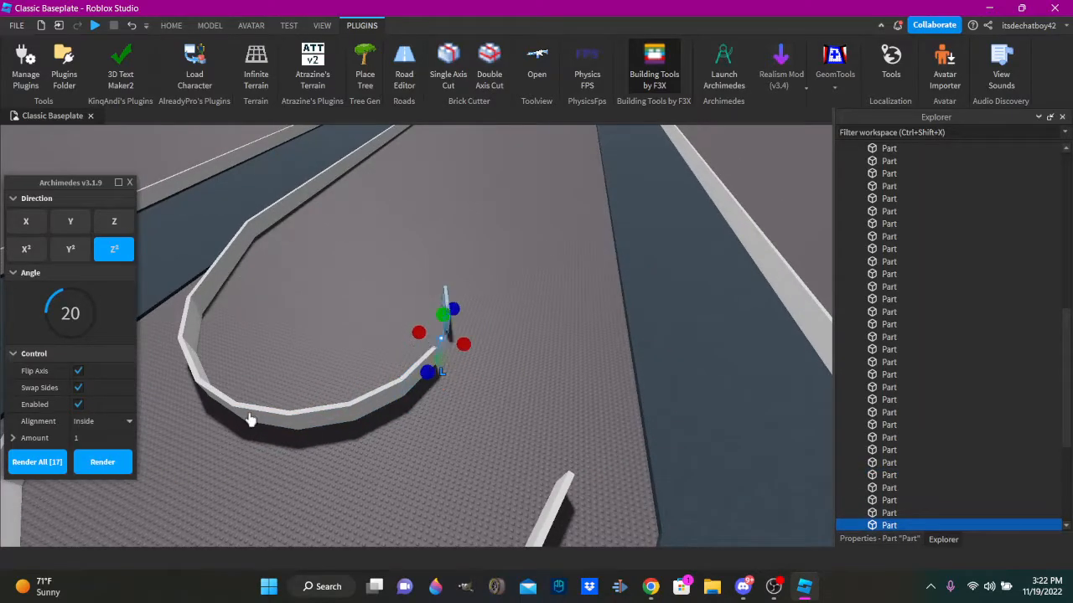
Lengthen the bend's last segment into a long straight wall running to the other end of the infield.
left_click_drag(459, 309, 469, 296)
right_click_drag(459, 309, 469, 296)
key("w")
left_click_drag(469, 297, 482, 259)
right_click_drag(496, 255, 481, 259)
left_click_drag(481, 259, 478, 251)
right_click_drag(482, 259, 478, 250)
key("s")
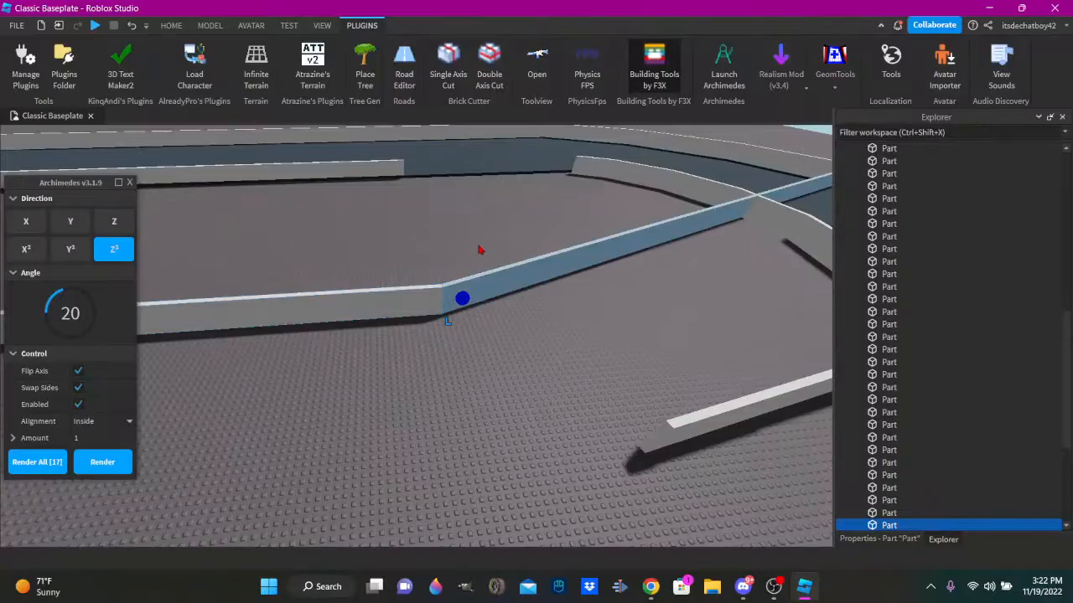
key("d")
Render a 20-degree segment at the end of the long infield wall, shorten it, and delete it.
left_click(98, 460)
right_click_drag(325, 377, 331, 383)
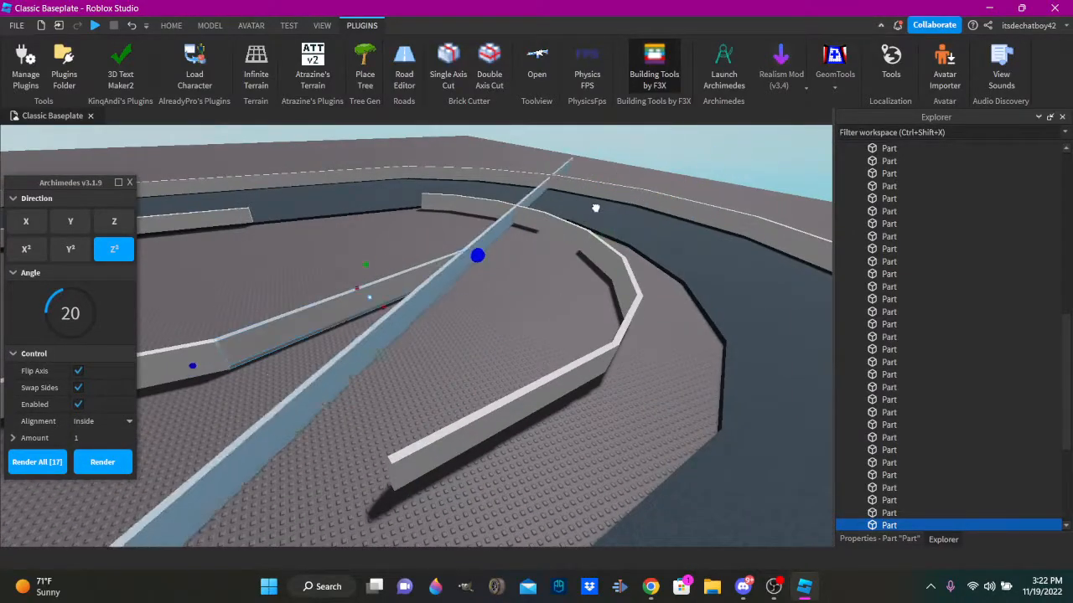
left_click_drag(596, 207, 599, 207)
right_click_drag(595, 208, 599, 206)
key("d")
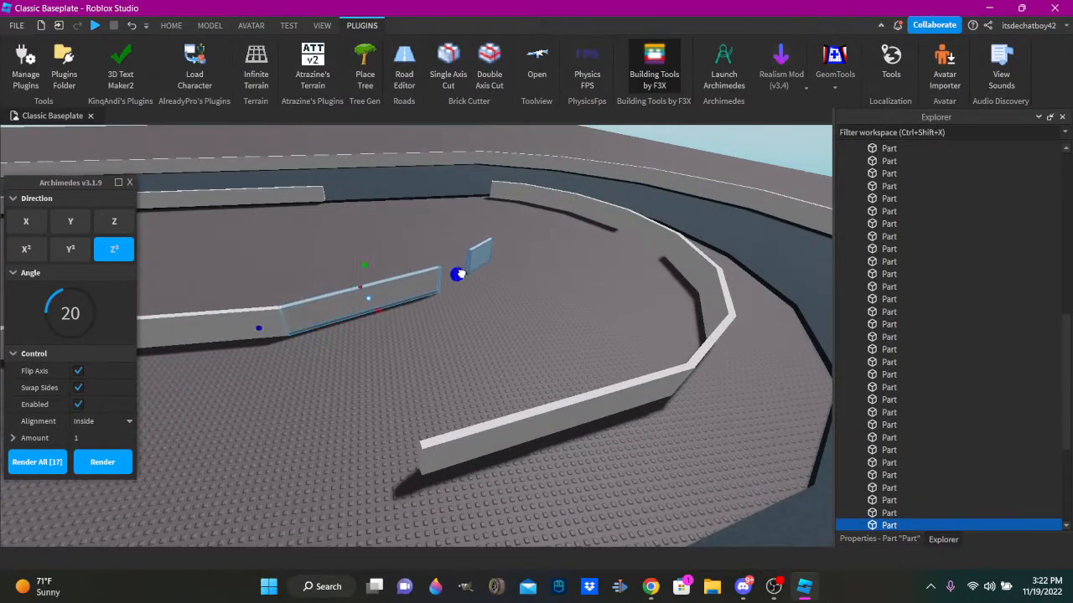
right_click_drag(460, 274, 309, 339)
key("s")
key("Delete")
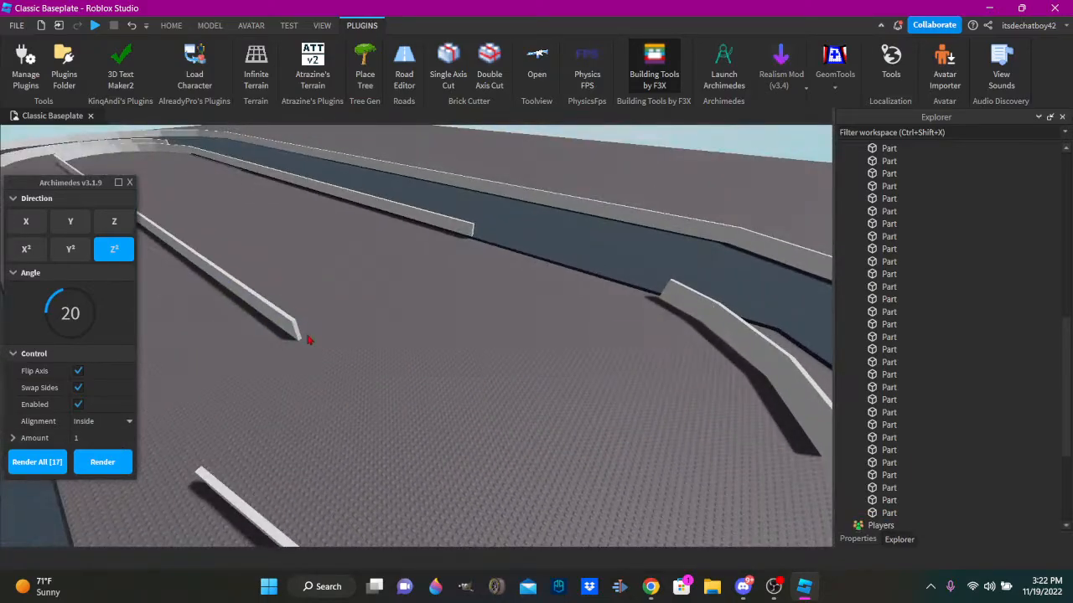
Render a fresh 20-degree segment from the long infield wall and shorten it to curve-piece length.
left_click(102, 463)
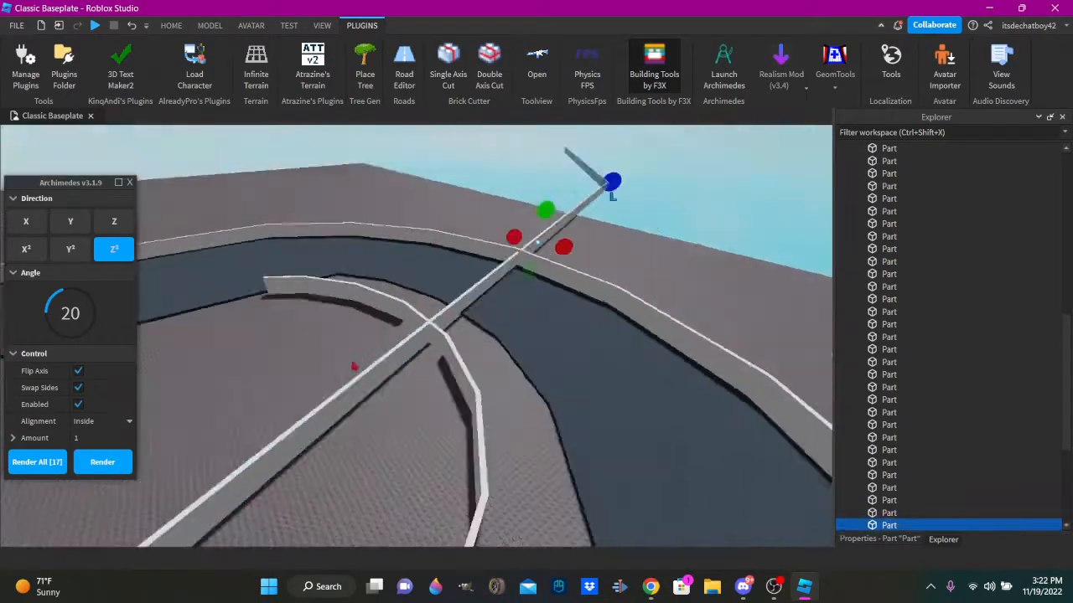
right_click_drag(557, 196, 575, 213)
mouse_move(592, 149)
left_mouse_down()
mouse_move(606, 168)
mouse_move(584, 167)
left_mouse_up()
right_click_drag(606, 167, 584, 167)
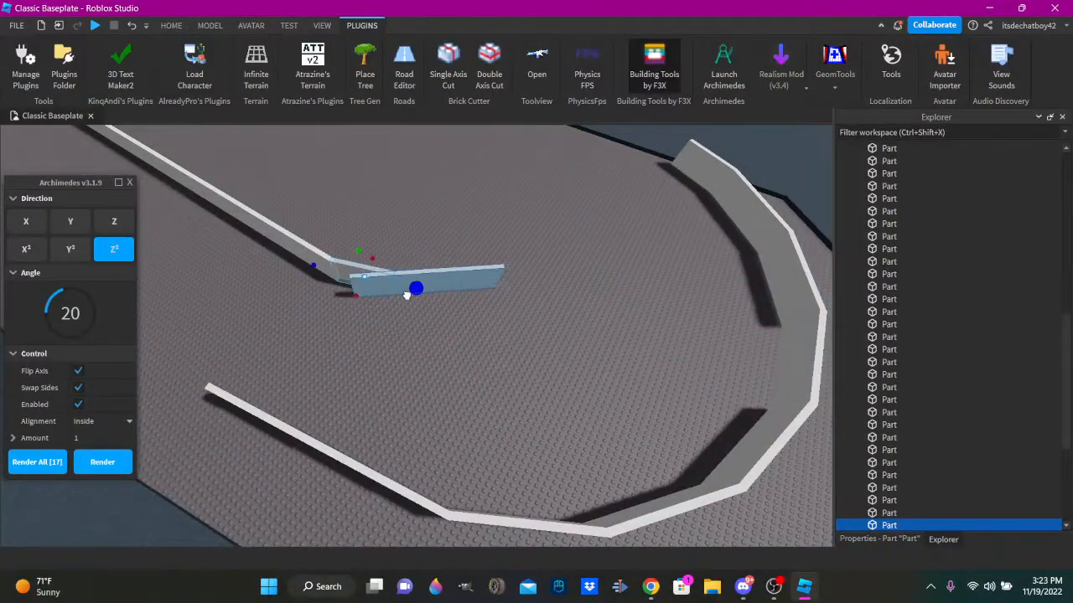
Render the remaining 20-degree segments of the second infield bend to close the wall loop at the starting straight.
key("d")
left_click(124, 462)
key("w")
right_click_drag(404, 328, 395, 332)
key("s")
left_click(97, 463)
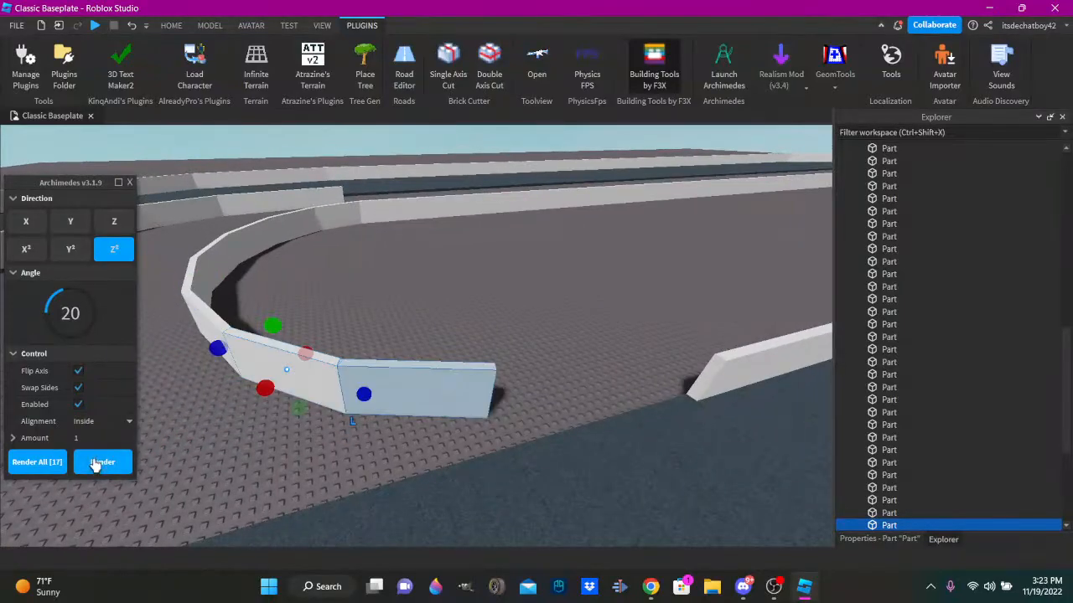
left_click_drag(413, 408, 409, 407)
key("d")
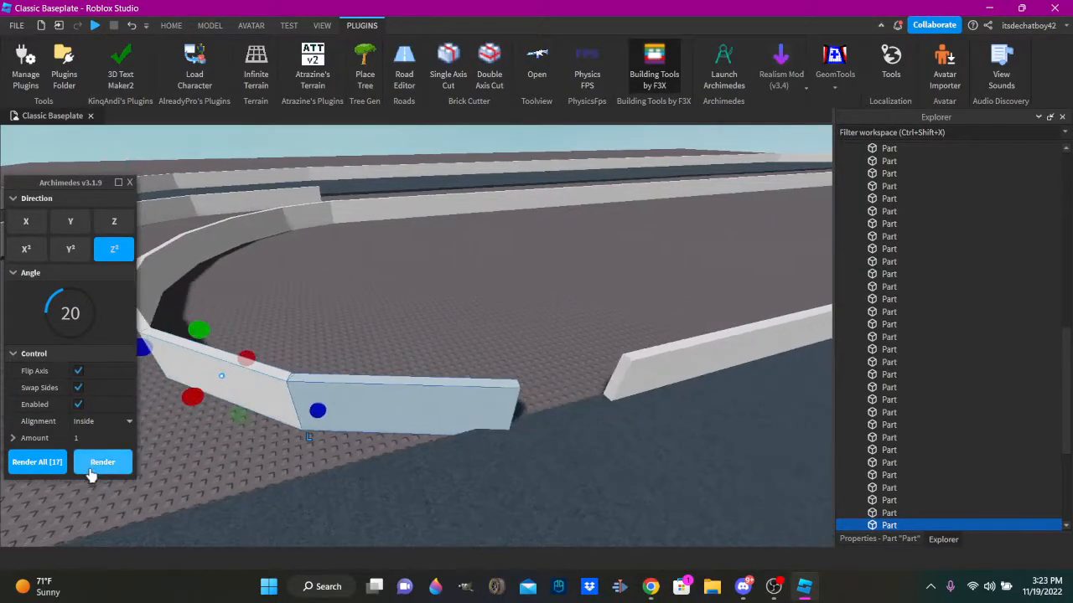
left_click(94, 470)
left_click(108, 470)
Select a segment of the older curved inner wall, turn off Swap Sides and set the Archimedes angle to 10.
left_click(333, 296)
right_click_drag(332, 297, 385, 277)
key("w")
left_click(313, 301)
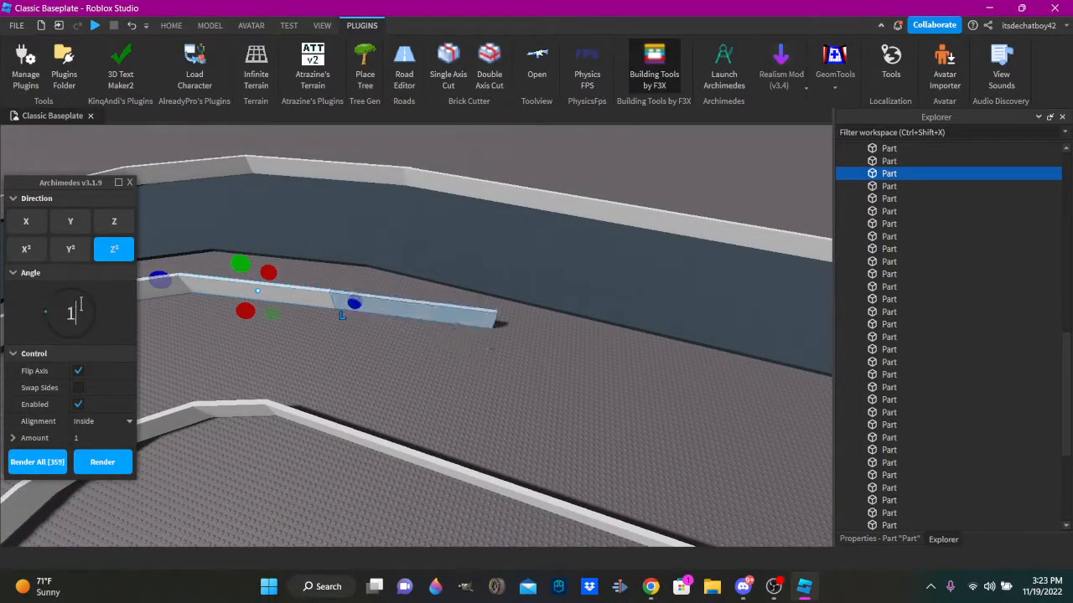
key("w")
Bridge the gap between the older curved inner wall and the straight wall along the opposite road edge.
right_click_drag(502, 350, 335, 302)
left_click(388, 299)
left_click(496, 299)
key("w")
key("s")
left_click(337, 300)
key("s")
right_click_drag(390, 266, 370, 310)
right_click(371, 310)
left_click(397, 102)
key("d")
Try to widen the straight road section across the whole infield, and undo the resize.
left_click_drag(313, 389, 517, 342)
key("s")
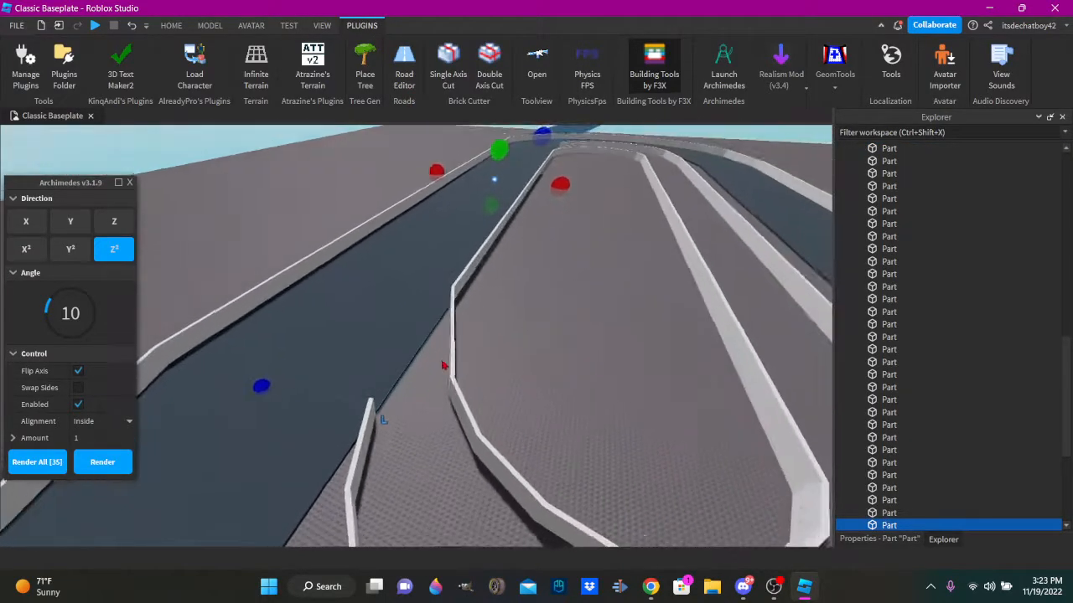
key("w")
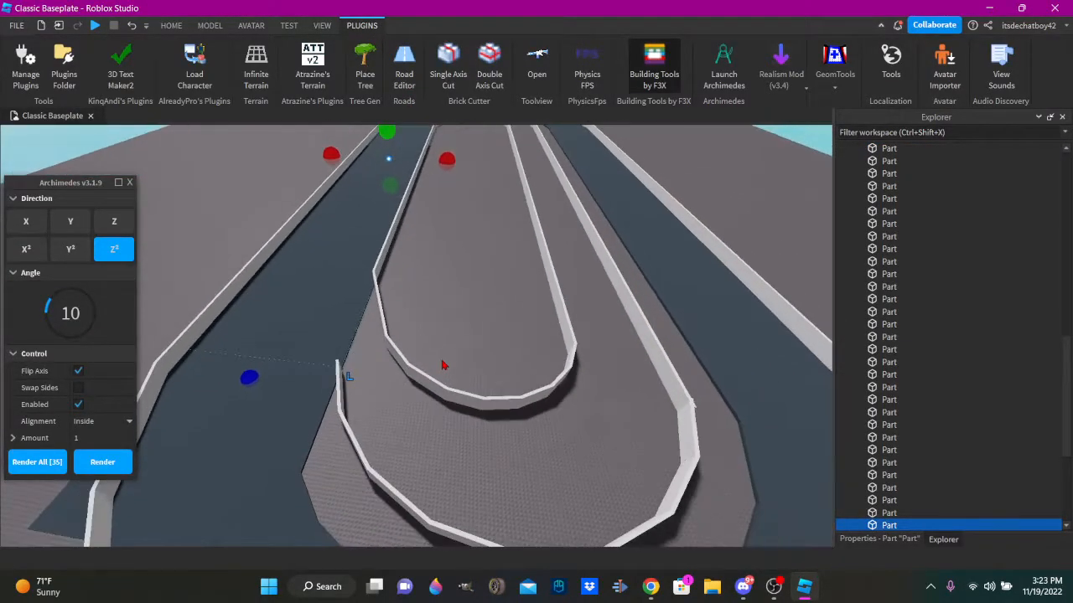
key("s")
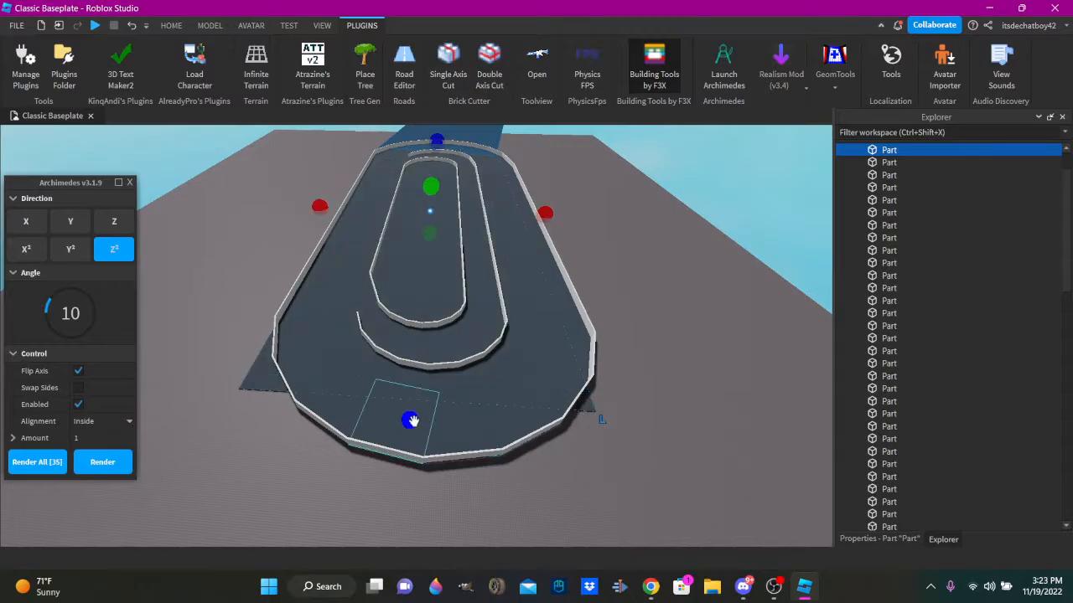
right_click_drag(413, 420, 457, 294)
key("w")
left_click(132, 25)
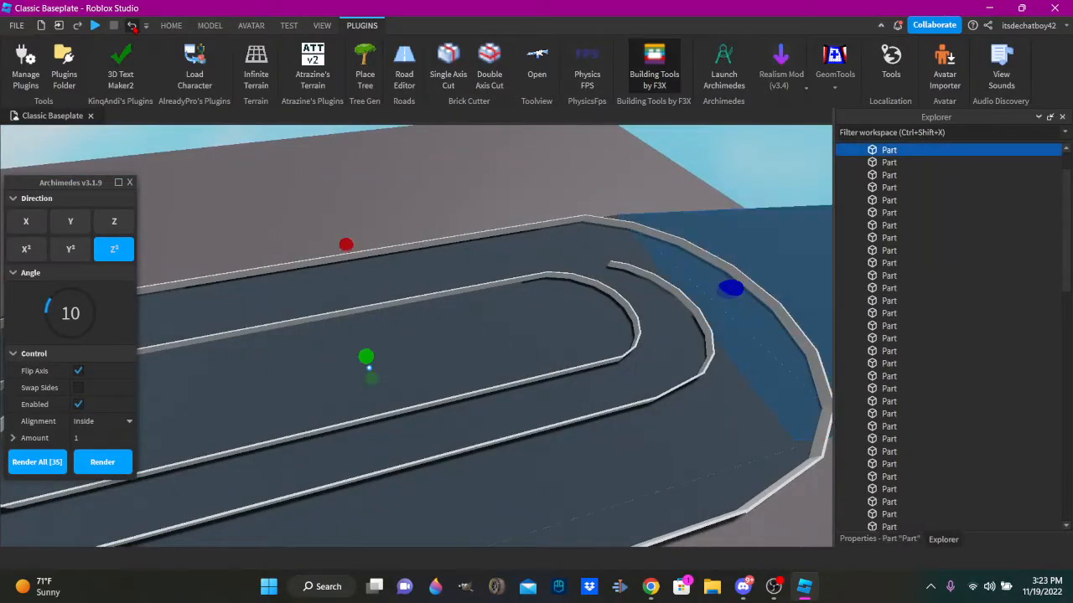
Examine the open end of the older curved inner wall beside the infield bend and the opposite end of the loop.
right_click_drag(519, 198, 506, 195)
left_click(512, 196)
right_click_drag(524, 199, 522, 196)
key("w")
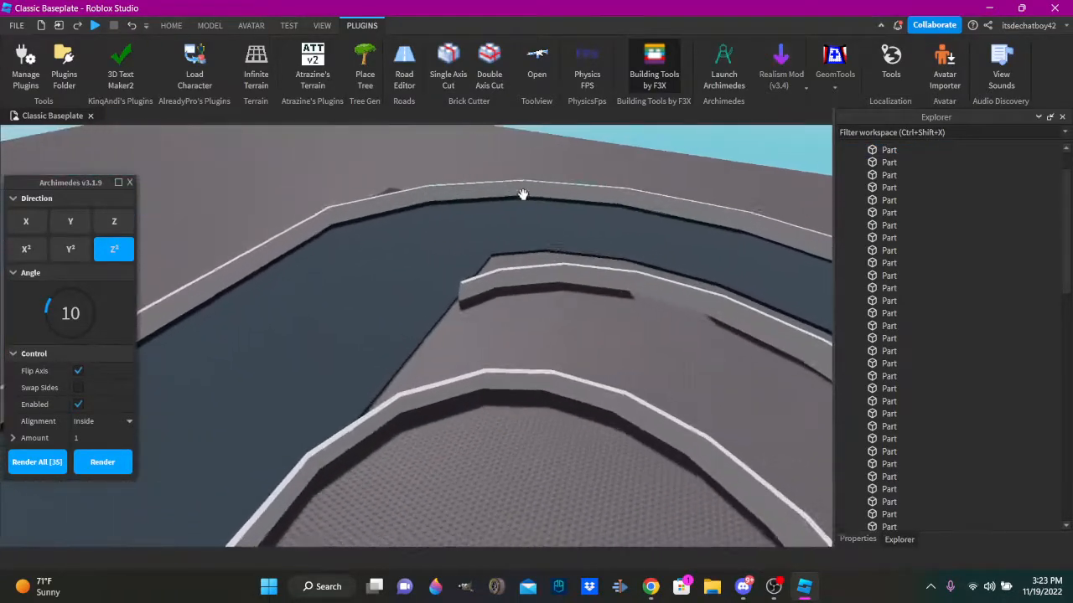
left_click(473, 265)
key("d")
key("d")
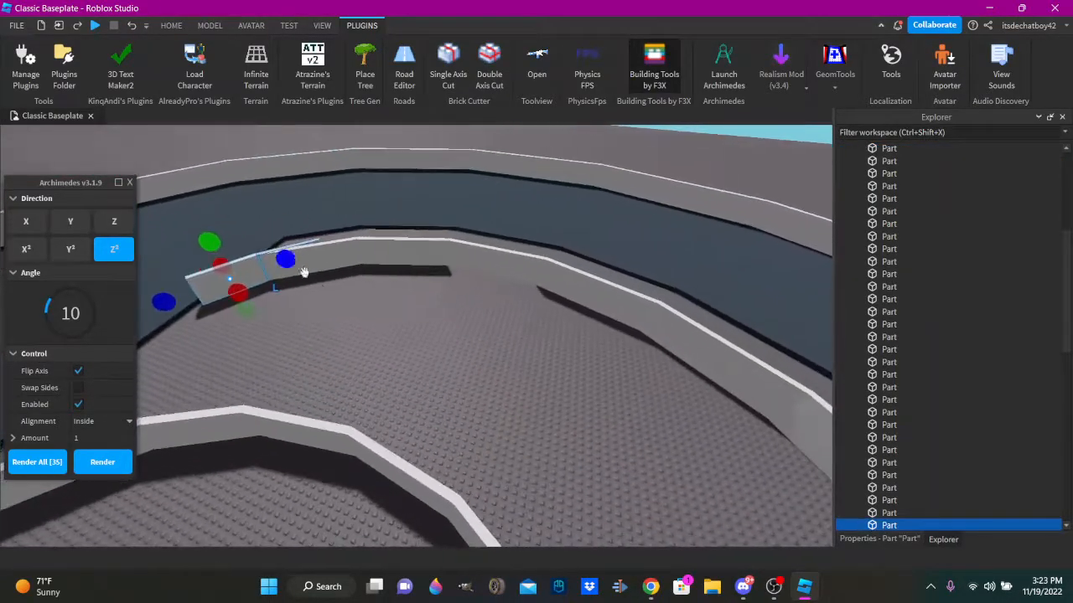
right_click_drag(417, 241, 471, 234)
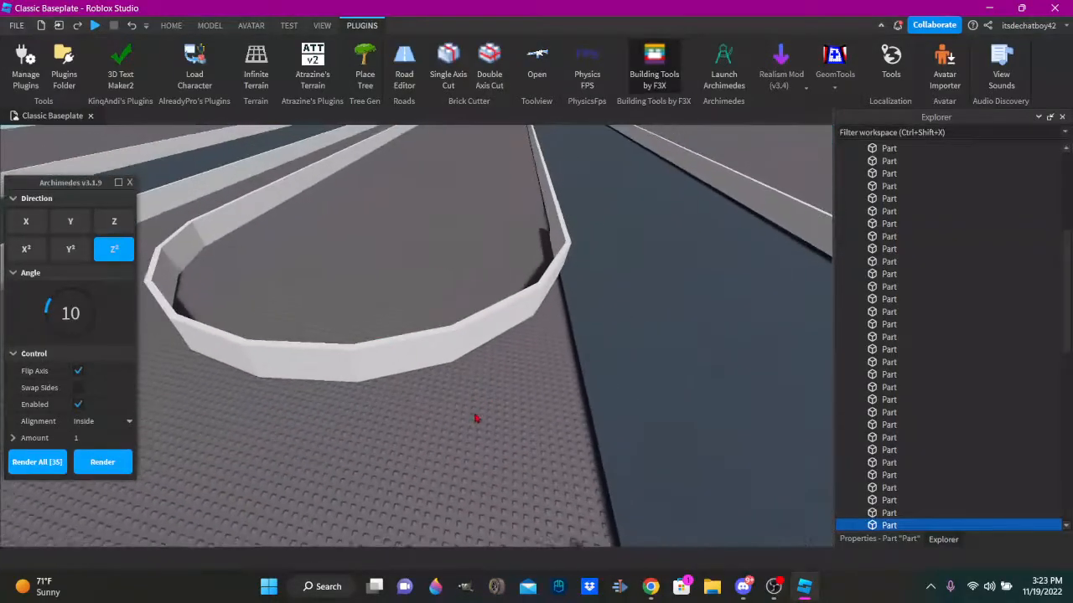
Close Archimedes and select the 17 segments of the innermost wall loop, covering both bends and the straight joining them.
left_click(474, 417)
key("a")
left_click(130, 181)
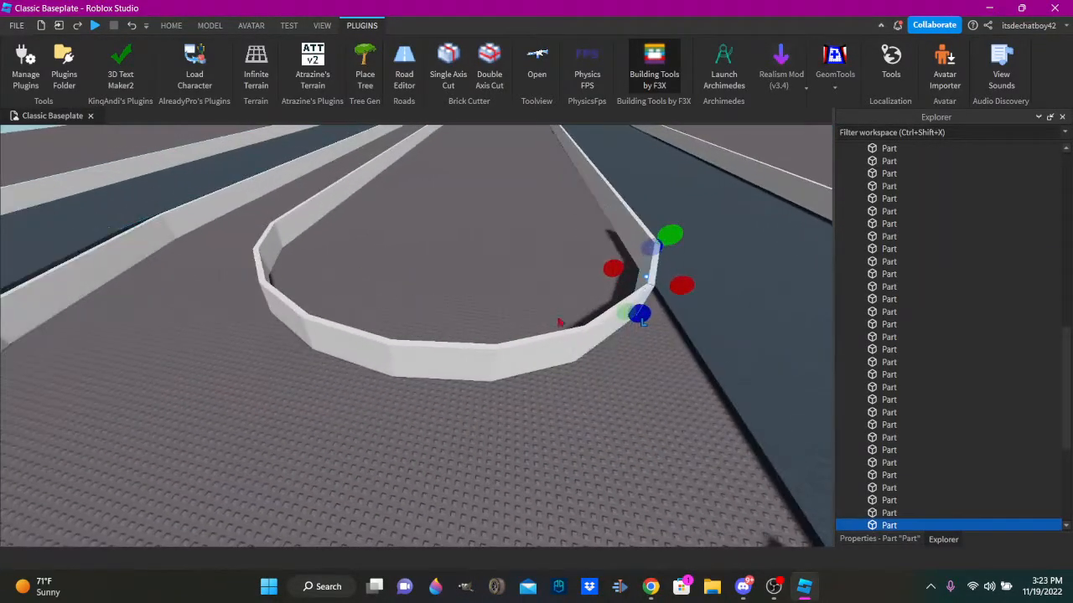
key("a")
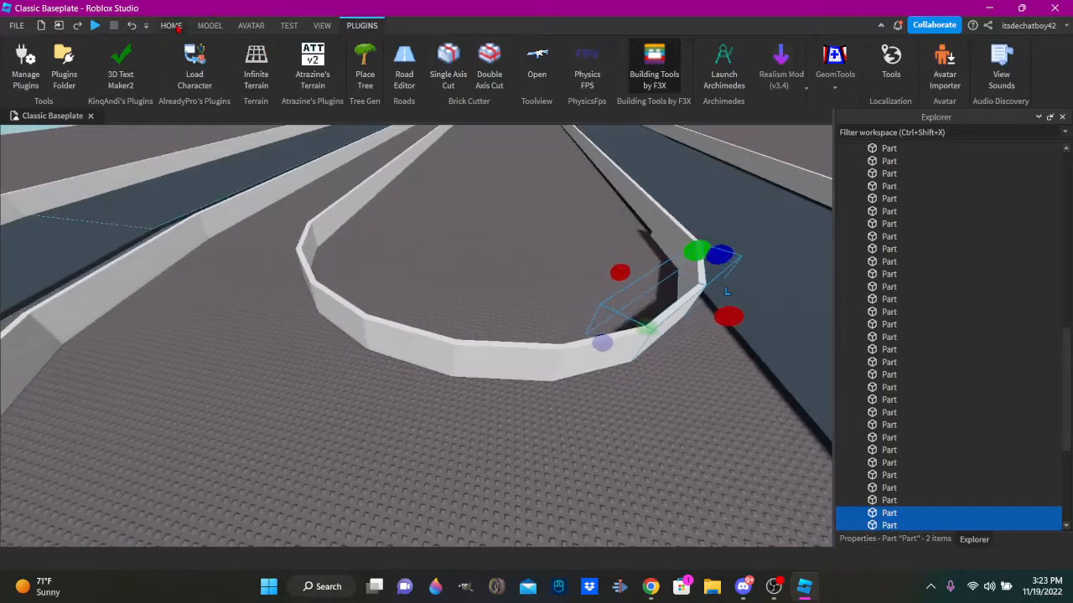
left_click(171, 26)
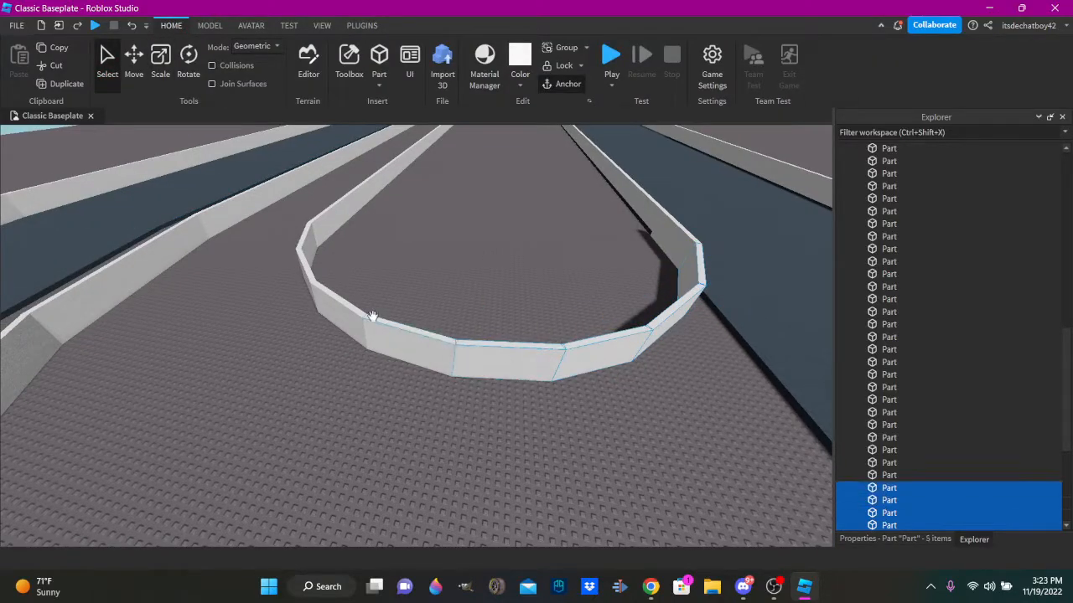
left_click(303, 246, "ctrl")
left_click(333, 220, "ctrl")
right_click_drag(333, 221, 458, 244)
key("w")
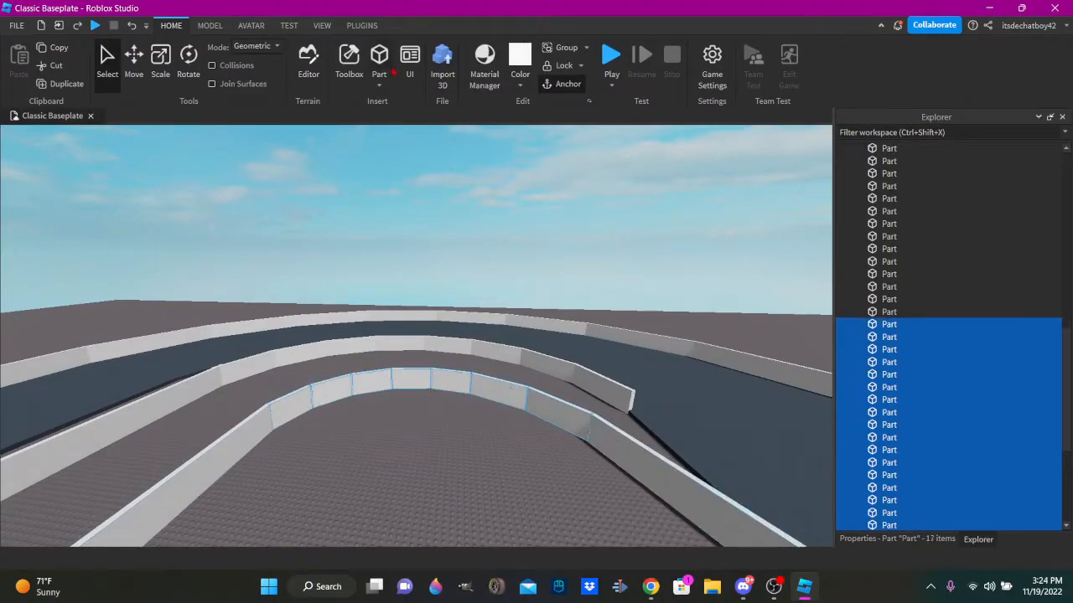
Clone the selected wall segments with Building Tools by F3X and flatten the copies to a height of 1 stud.
left_click(362, 25)
left_click(642, 74)
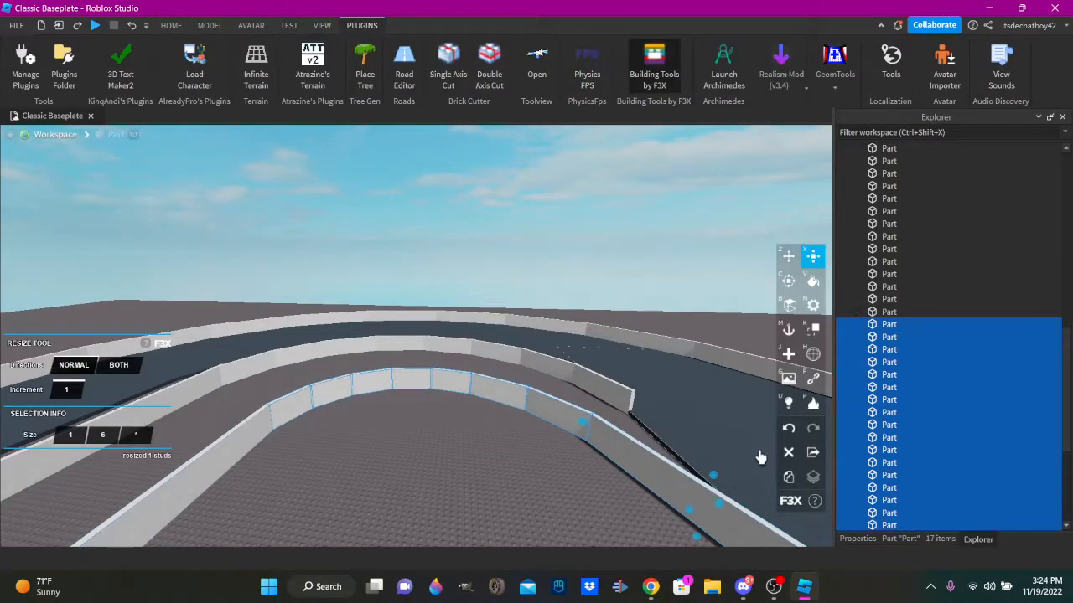
left_click(791, 478)
mouse_move(687, 397)
right_mouse_down()
mouse_move(704, 409)
mouse_move(575, 369)
mouse_move(568, 340)
right_mouse_up()
key("w")
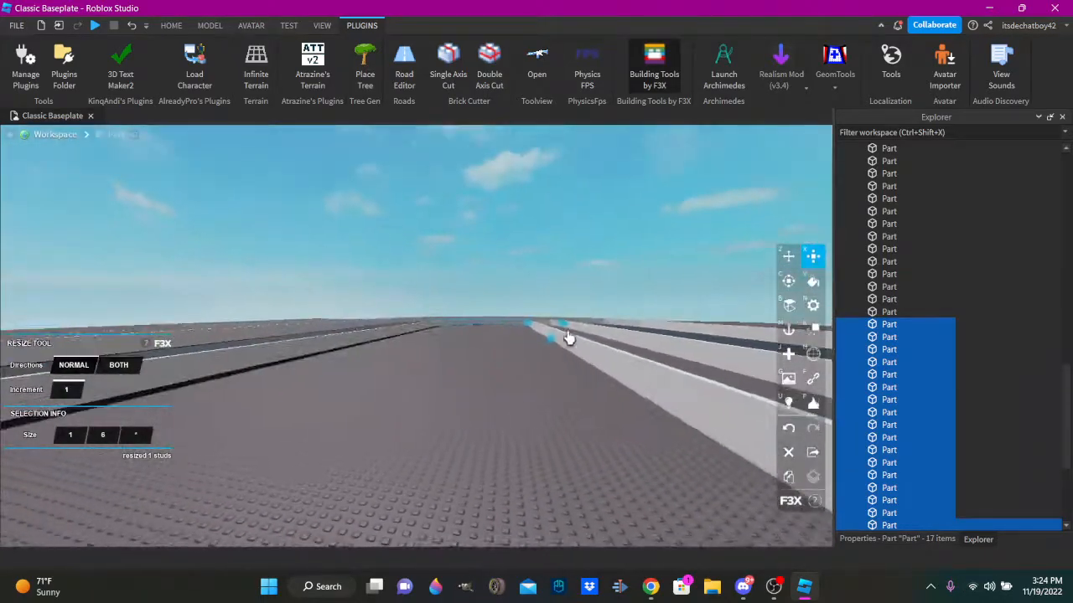
left_click_drag(524, 329, 528, 404)
Widen the flattened copies to 29 studs so they reach across to the surrounding inner wall.
key("d")
right_click_drag(490, 382, 492, 382)
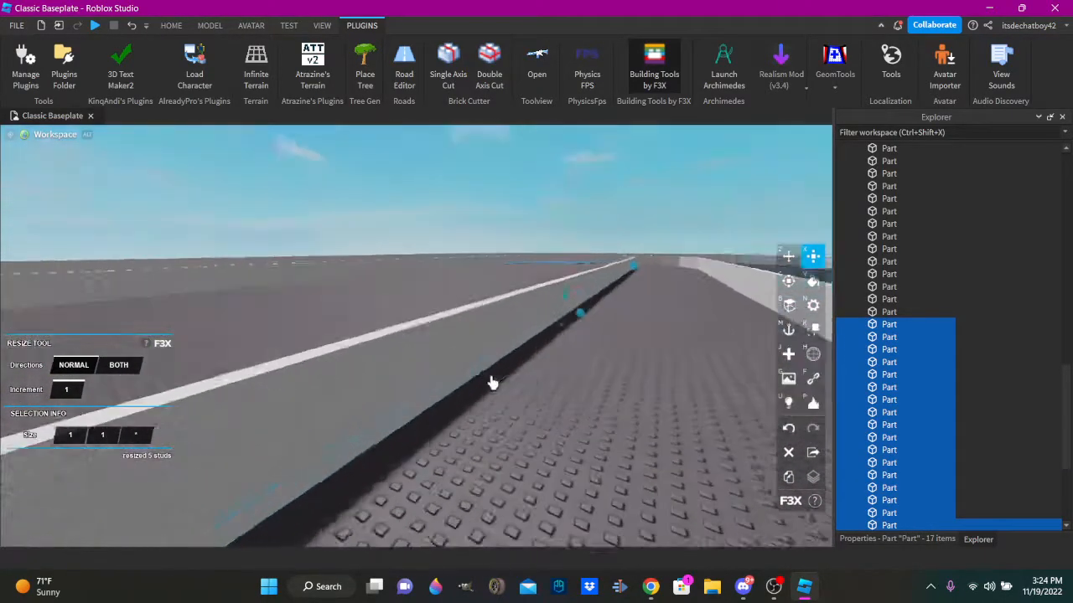
left_click_drag(633, 317, 591, 323)
key("s")
right_click_drag(591, 323, 590, 324)
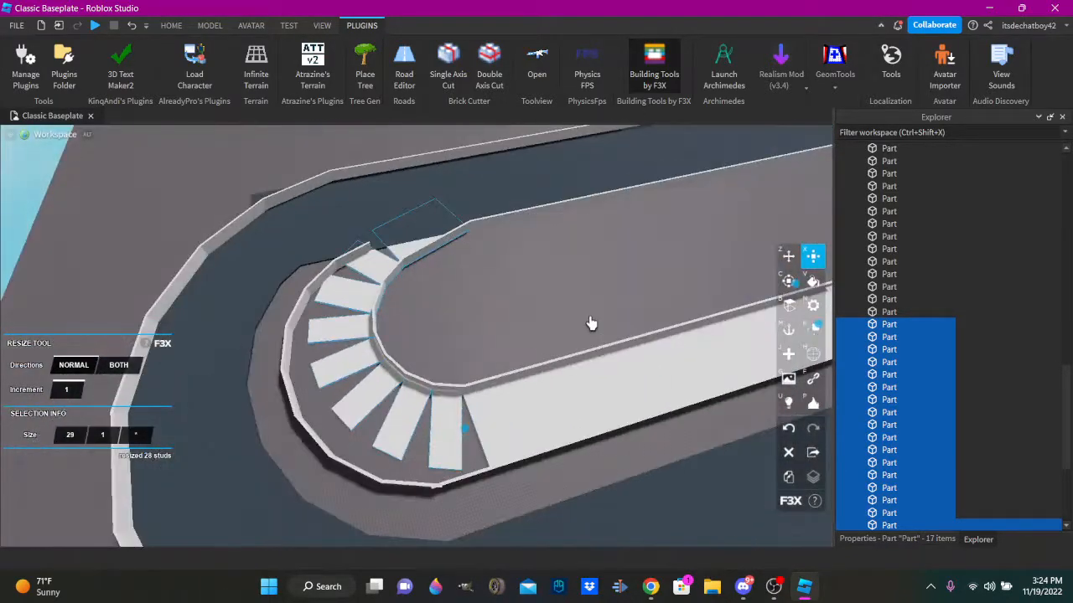
right_click(450, 375)
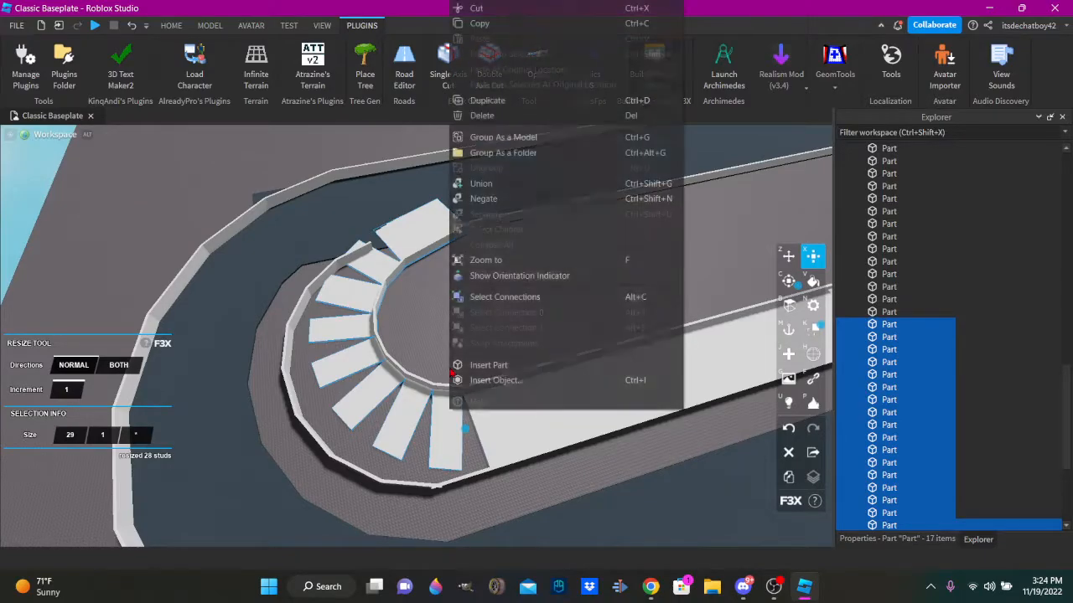
right_click_drag(307, 326, 307, 326)
key("w")
right_click_drag(583, 320, 582, 320)
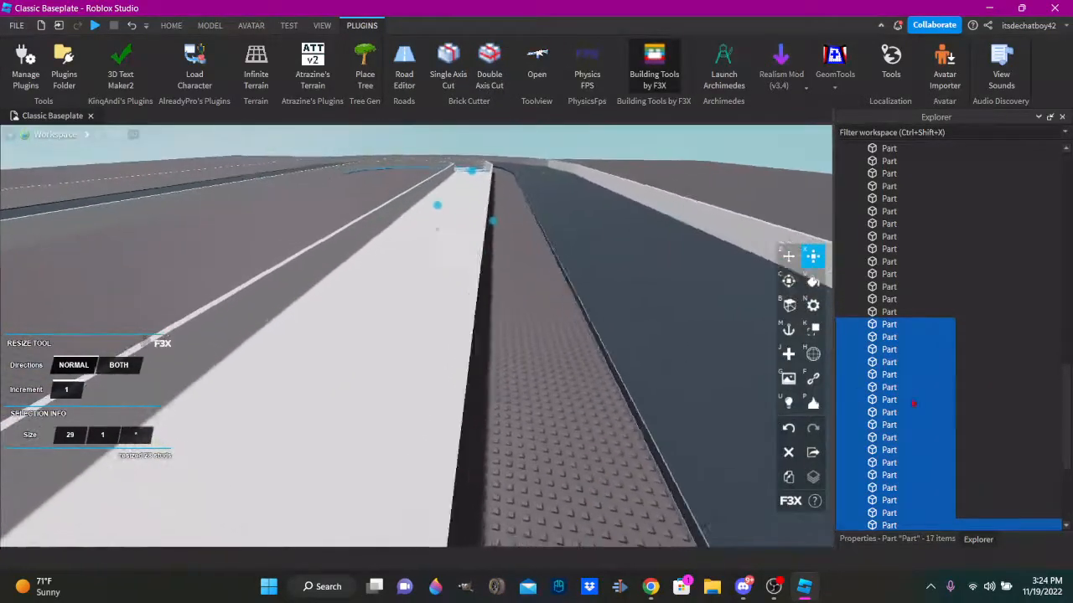
Try to recolor the flattened copies dark grey, and undo back to the full selection of copies.
key("a")
left_click(218, 26)
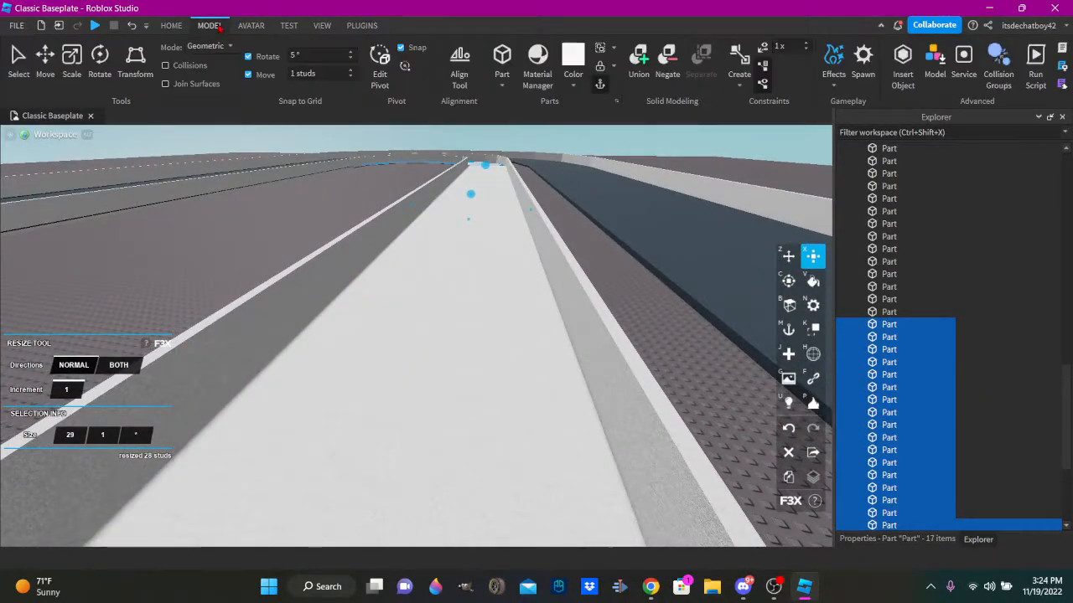
left_click(578, 85)
left_click(718, 329)
key("s")
right_click_drag(497, 186, 427, 290)
left_click(497, 186)
key("w")
left_click(374, 362)
right_click_drag(373, 364, 399, 323)
left_click(432, 384, "shift")
key("s")
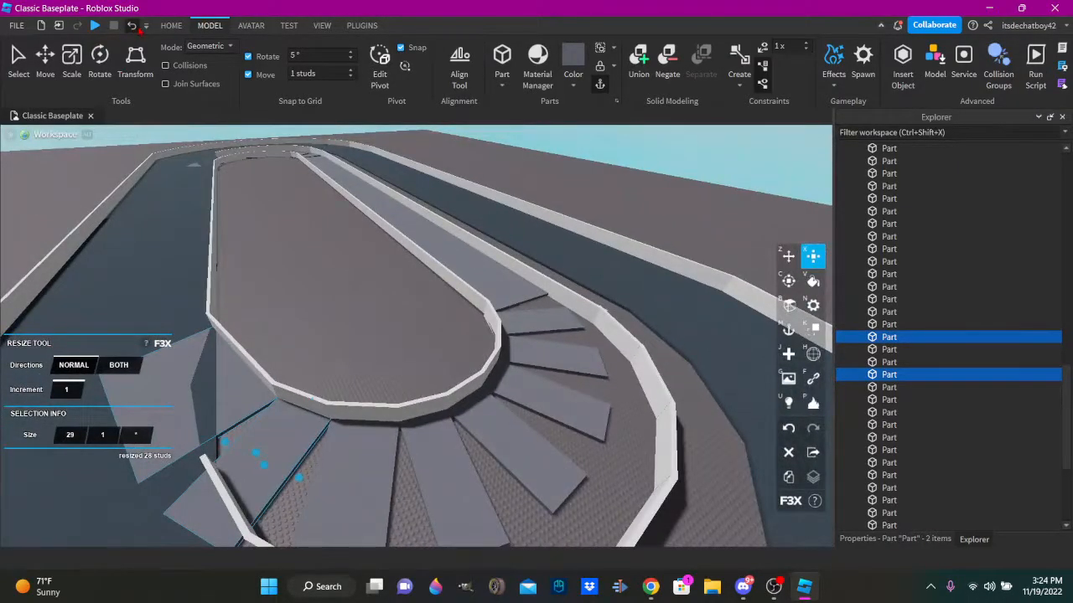
left_click(134, 28)
Set the resize increment to 0.1 and reduce the height of the flattened copies to 0.9 studs.
scroll(524, 270, "up", 5)
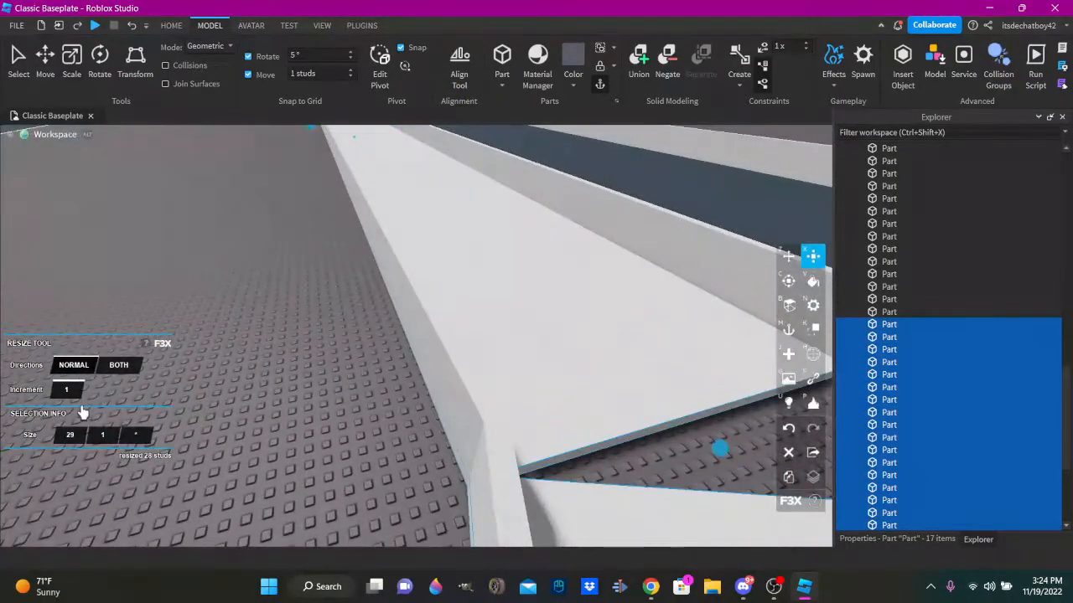
right_click_drag(553, 281, 553, 281)
key("w")
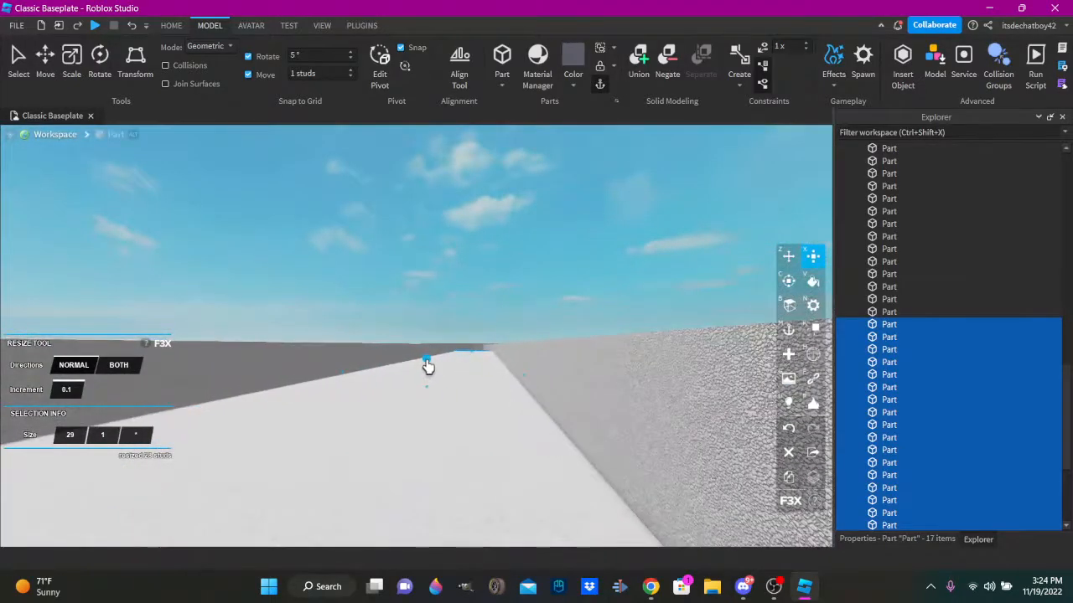
scroll(471, 233, "down", 4)
right_click_drag(472, 233, 382, 253)
scroll(515, 166, "down", 2)
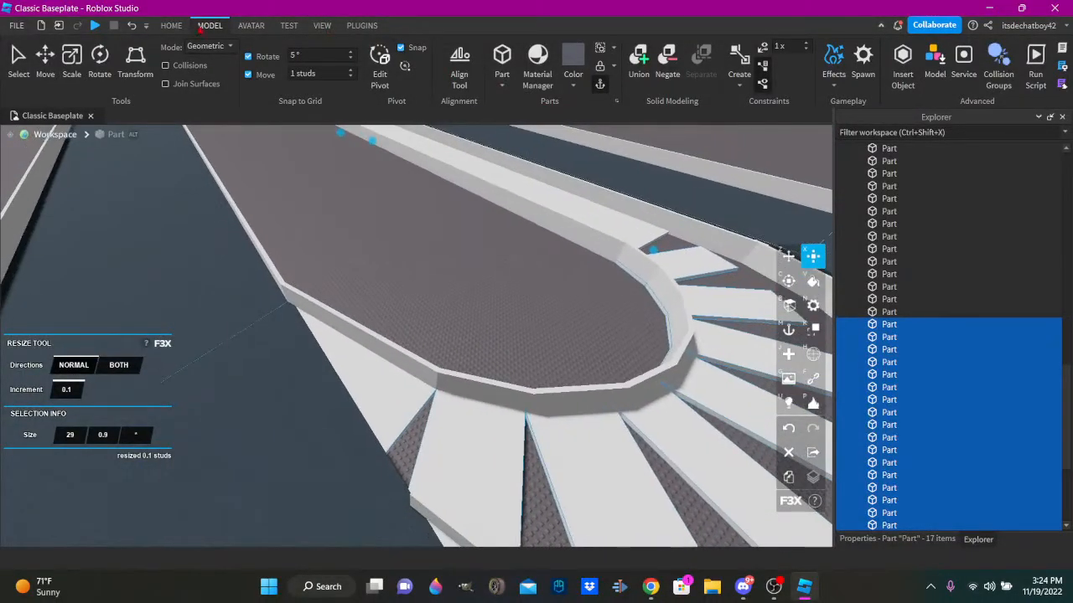
Recolor the flattened copies dark grey as a road surface.
left_click(171, 25)
right_click_drag(497, 217, 498, 217)
scroll(498, 217, "down", 2)
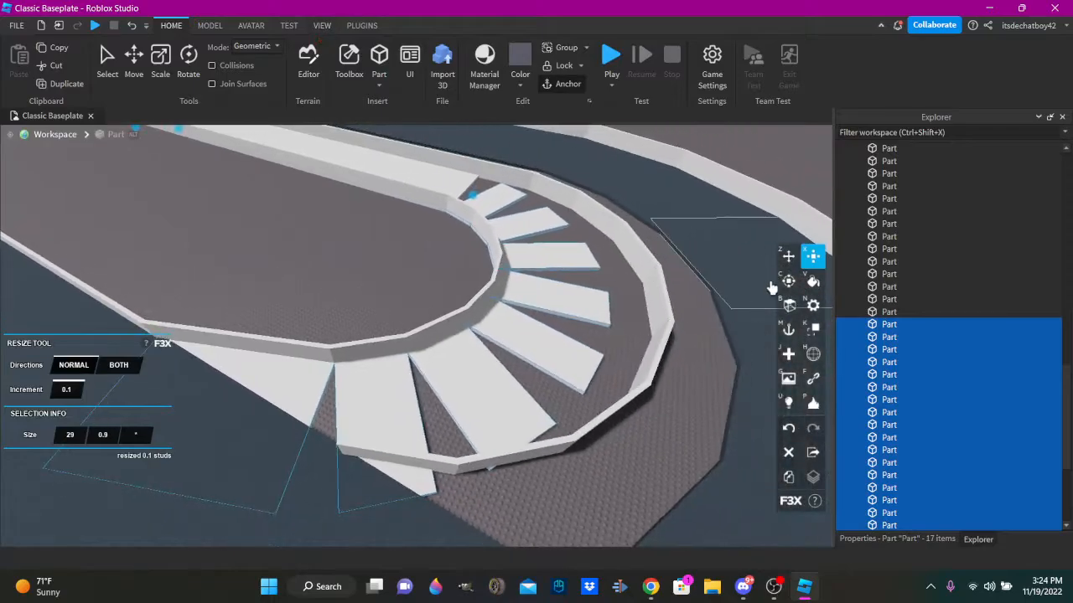
left_click(210, 25)
scroll(500, 259, "up", 3)
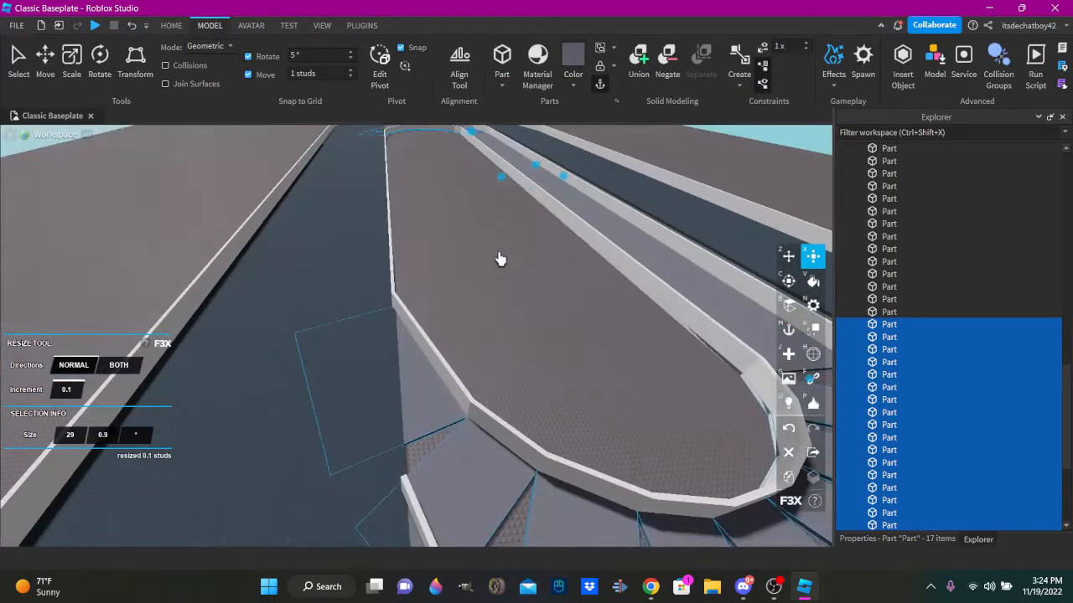
left_click(500, 259)
Lengthen the bend's fan segment beside the straight to about 22 studs, closing the gap to the straight road.
right_click_drag(495, 271, 471, 265)
scroll(470, 300, "up", 4)
scroll(471, 265, "down", 2)
left_click(472, 270)
scroll(497, 342, "down", 1)
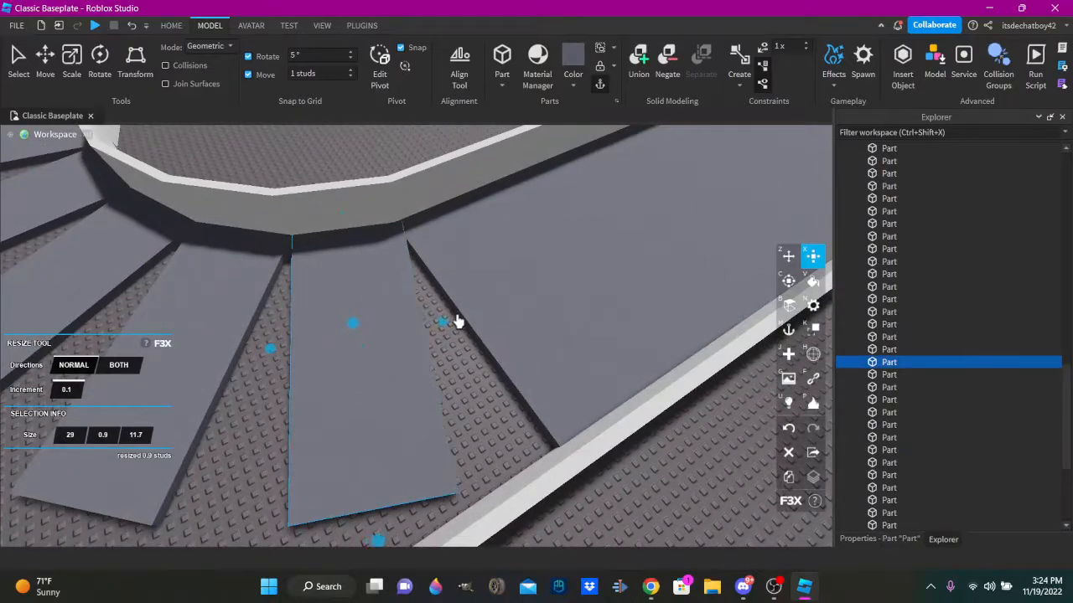
left_click_drag(538, 299, 540, 300)
key("s")
key("a")
Try to lengthen the adjoining fan segment to 20.9 studs, and undo the resize.
left_click(402, 347)
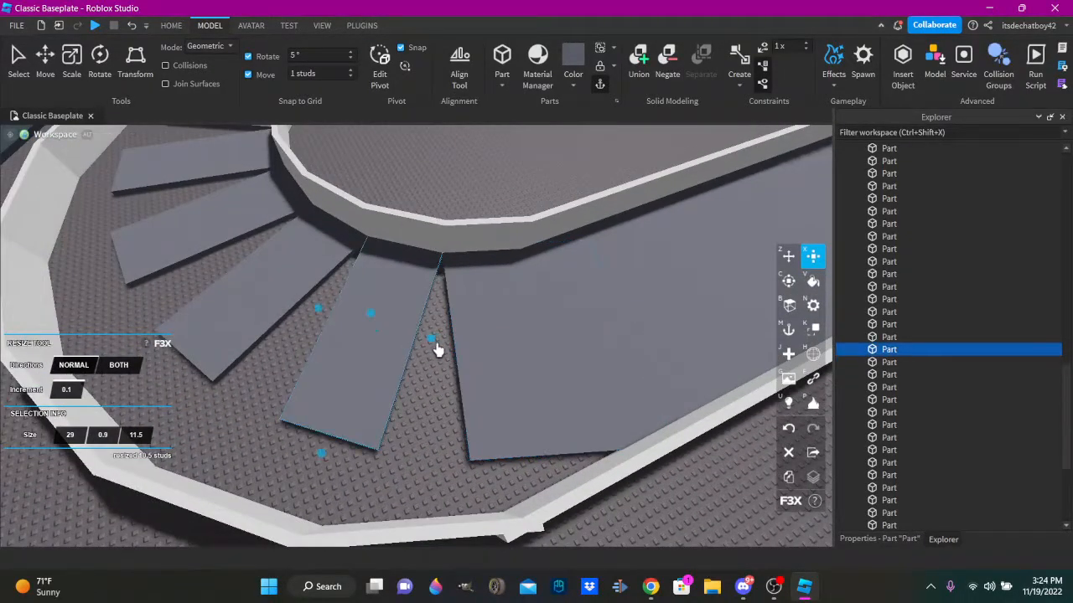
right_click_drag(517, 335, 516, 335)
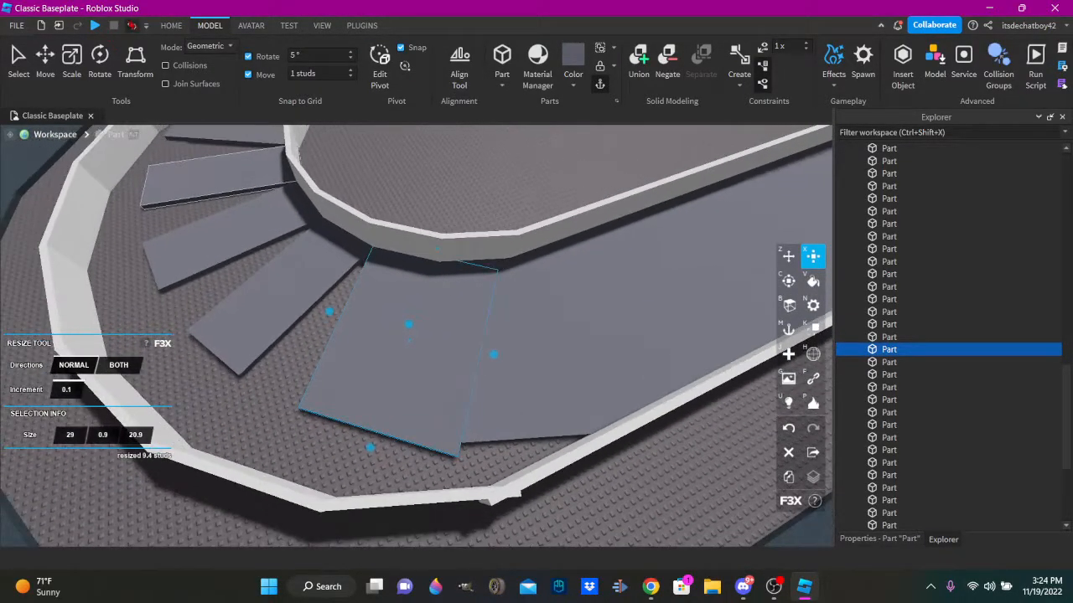
right_click_drag(330, 316, 539, 372)
Select the bend's seven remaining fan segments and lengthen them together to close the wedge gaps between them.
key("a")
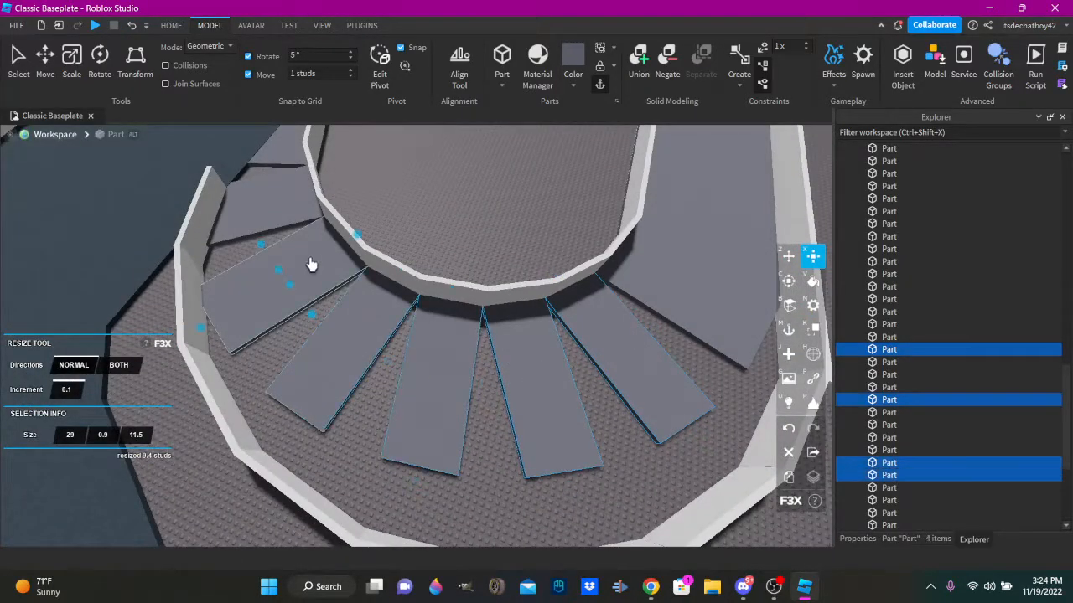
left_click(295, 151, "shift")
right_click_drag(307, 218, 307, 218)
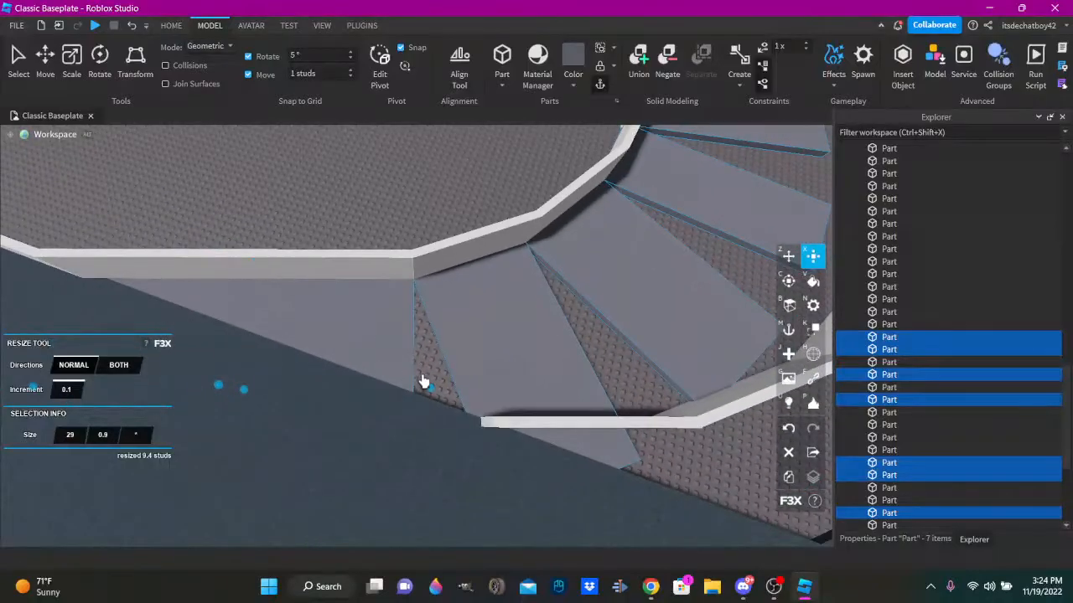
left_click_drag(438, 392, 464, 385)
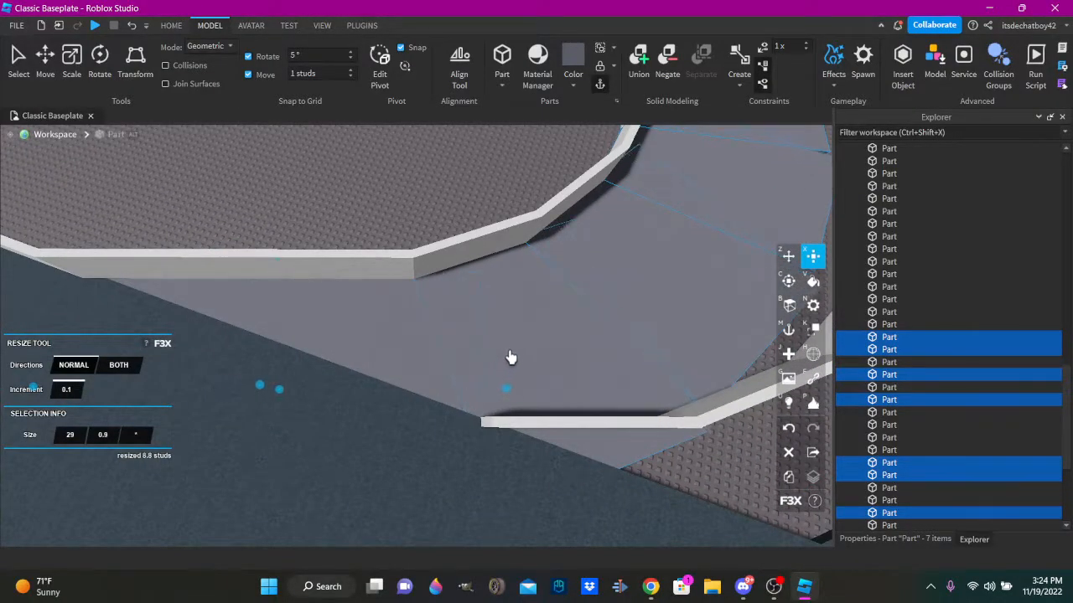
left_click_drag(511, 357, 521, 352)
right_click_drag(520, 346, 521, 347)
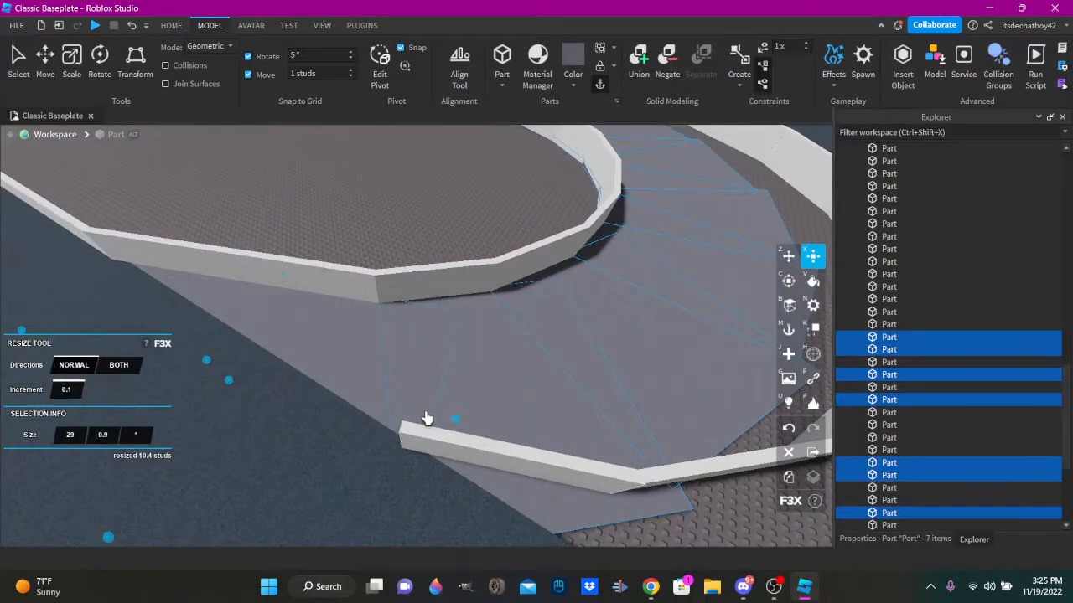
key("s")
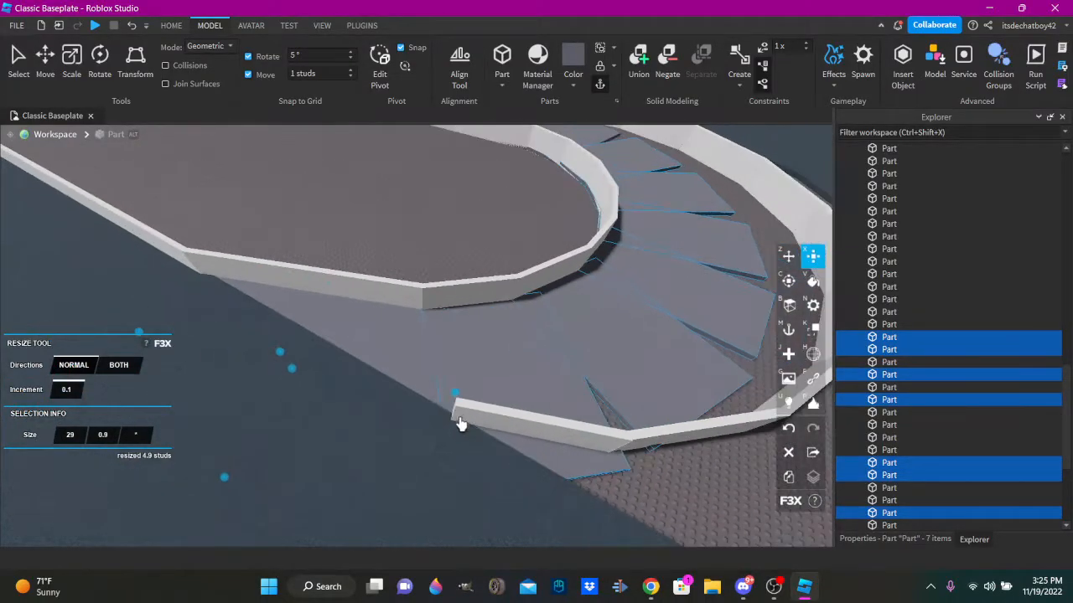
key("a")
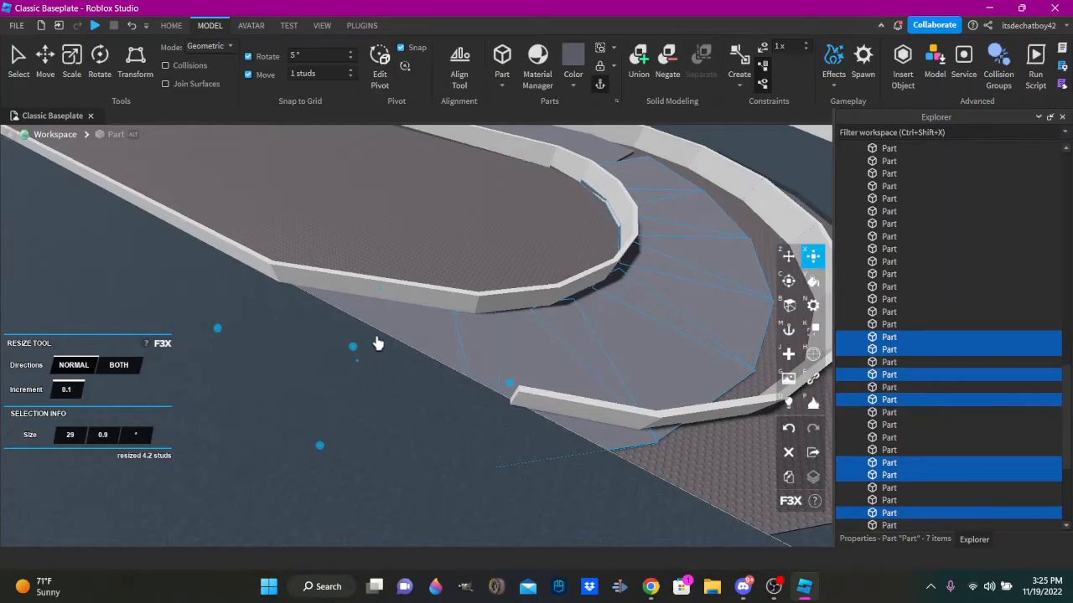
right_click_drag(527, 283, 526, 293)
Lengthen the fan segment beside the straight by 4.6 studs to meet its neighbour, and deselect it.
left_click(404, 328)
right_click_drag(389, 320, 389, 317)
left_click(466, 307)
left_click(532, 328)
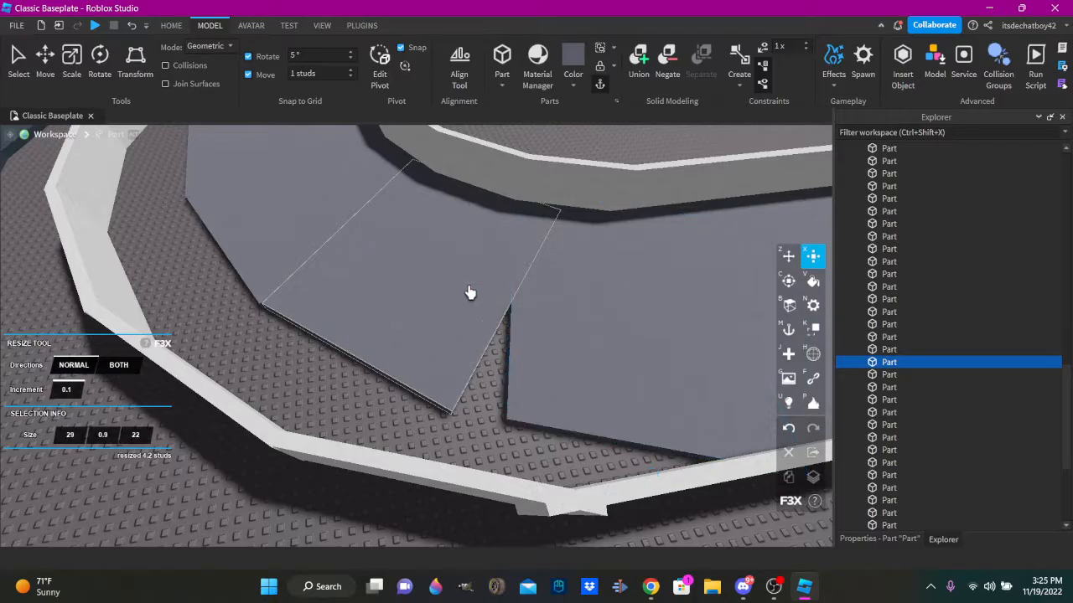
left_click(532, 306)
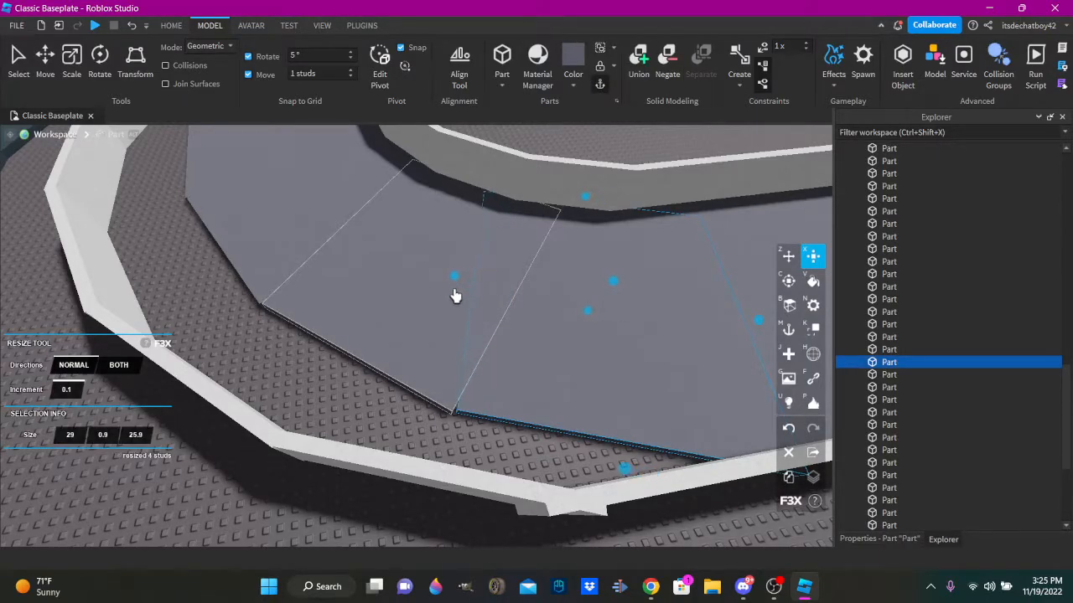
left_click(339, 427)
right_click_drag(340, 426, 334, 387)
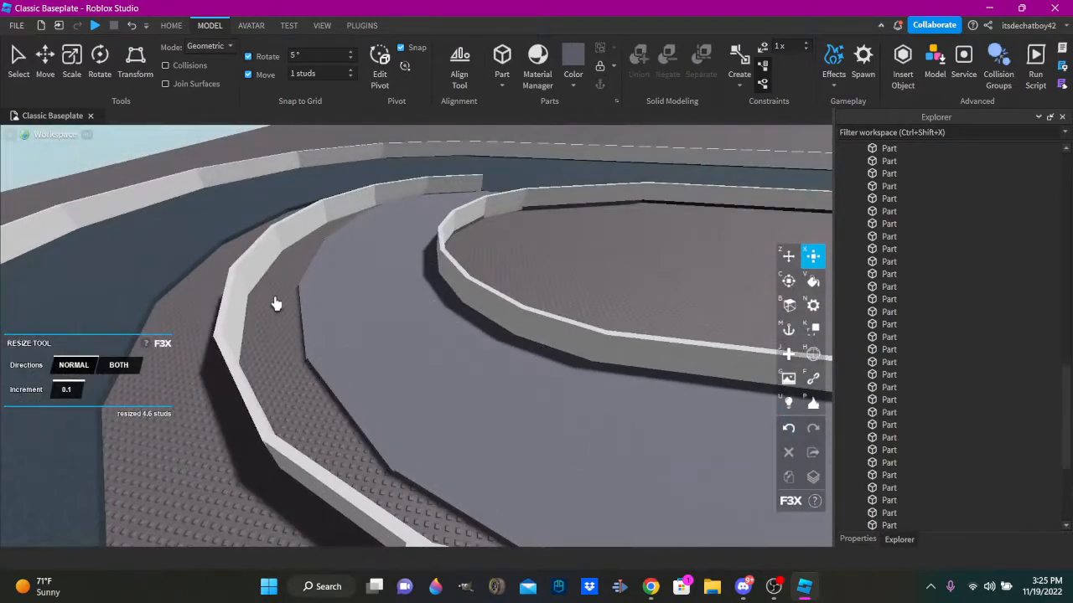
Select the eight fan segments at the loop's other end and widen them together, finishing with a 4.5-stud resize, to close the wedge gaps.
right_click_drag(340, 269, 598, 209)
key("w")
key("w")
right_click_drag(511, 243, 488, 244)
left_click(503, 235)
key("w")
left_click(460, 441)
right_click_drag(467, 402, 434, 318)
key("s")
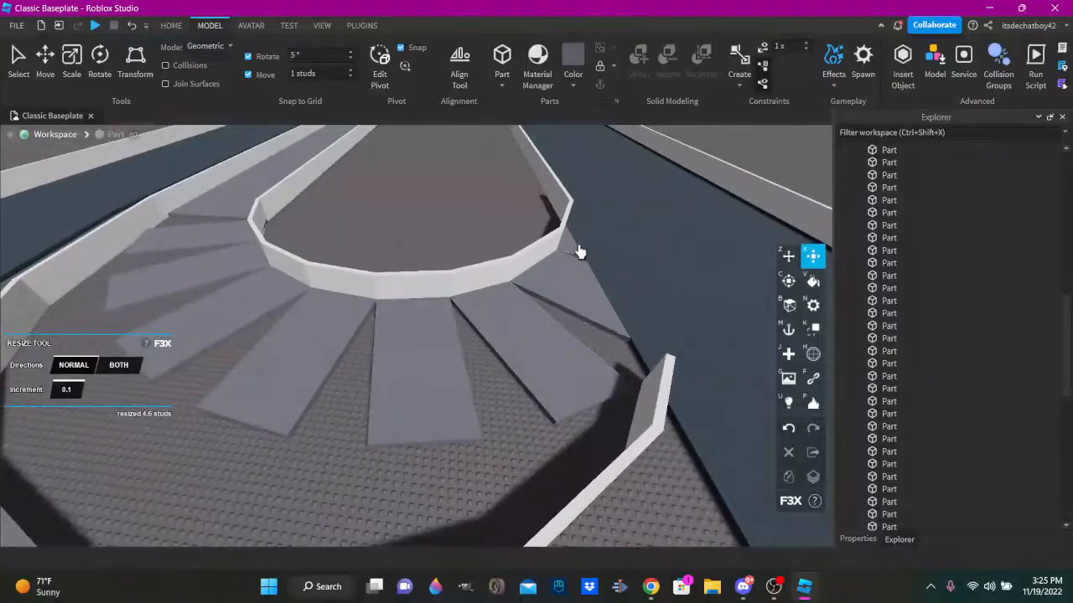
left_click(520, 337, "shift")
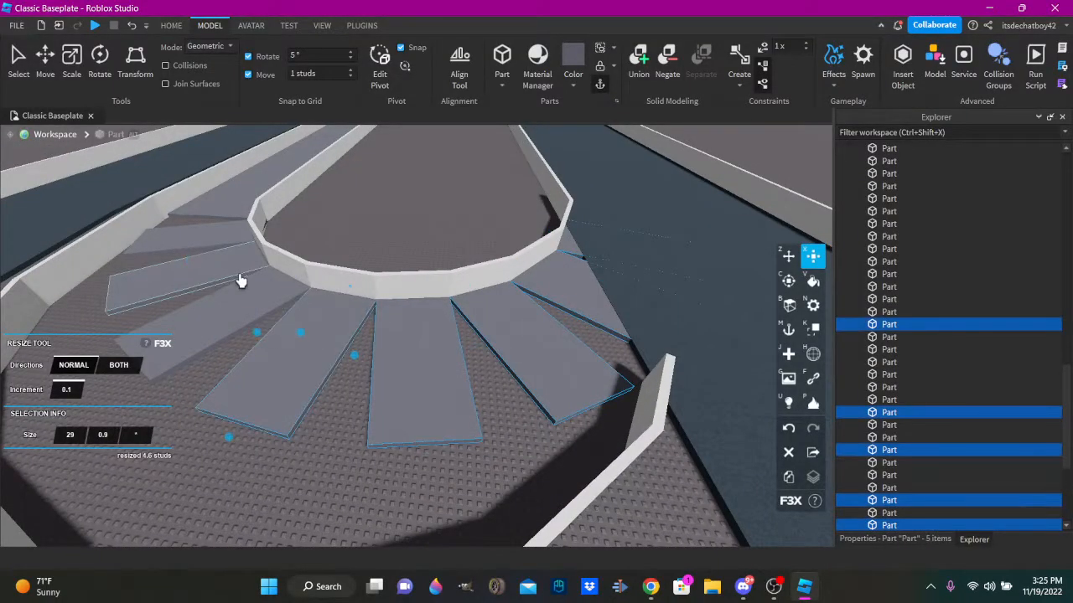
left_click(225, 238, "shift")
right_click_drag(256, 268, 582, 391)
left_click(256, 269, "shift")
key("w")
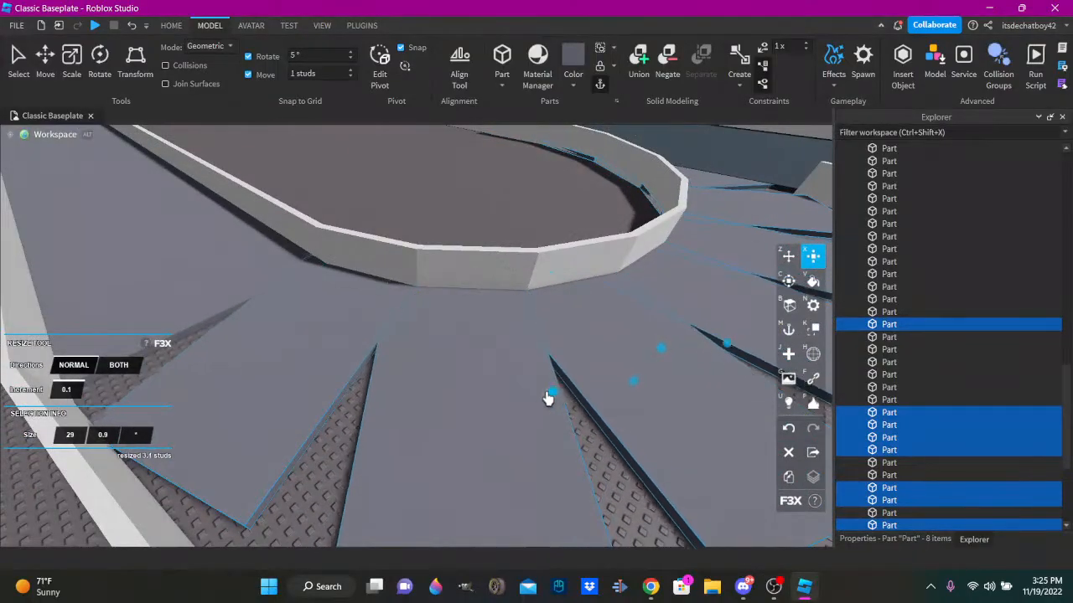
right_click_drag(538, 266, 538, 267)
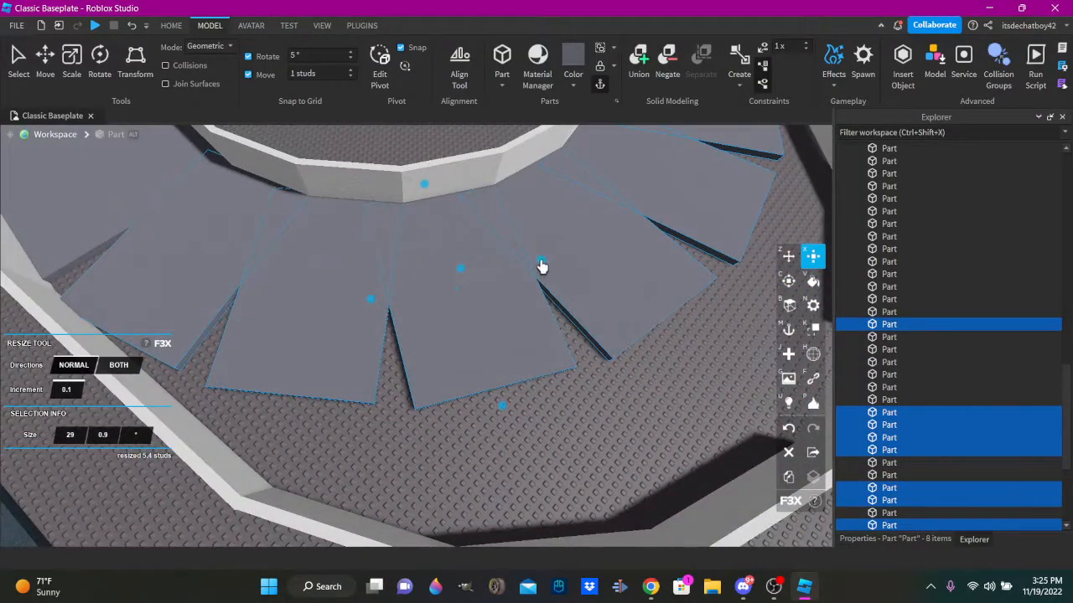
scroll(574, 267, "down", 3)
right_click_drag(575, 266, 536, 342)
scroll(537, 323, "up", 2)
left_click(520, 323)
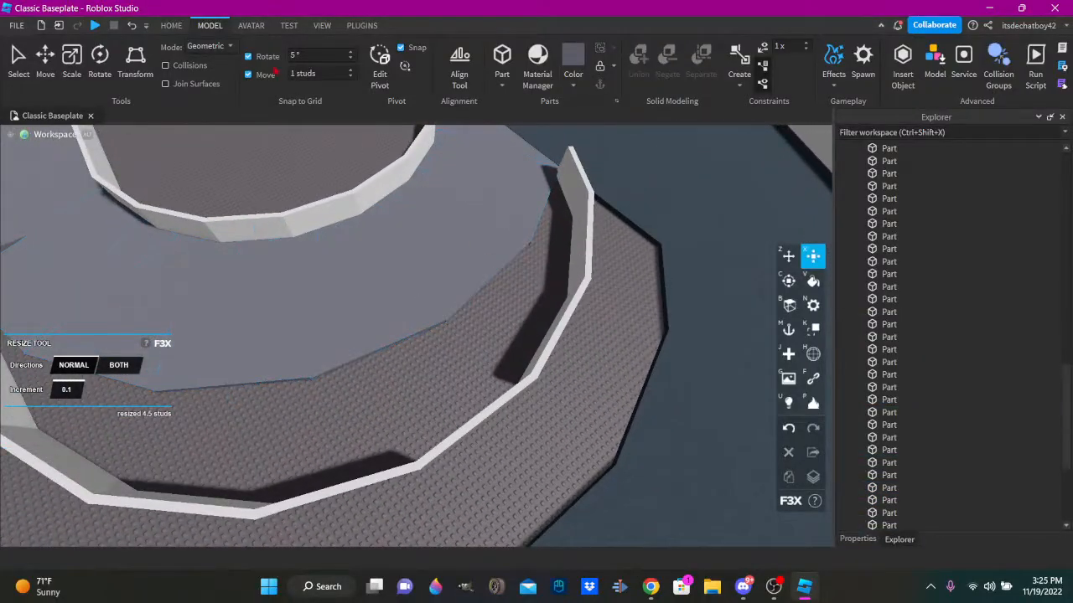
Widen the fan segment where this bend meets the straight road to 27.8 studs, and deselect it.
right_click_drag(684, 427, 685, 427)
scroll(344, 276, "down", 4)
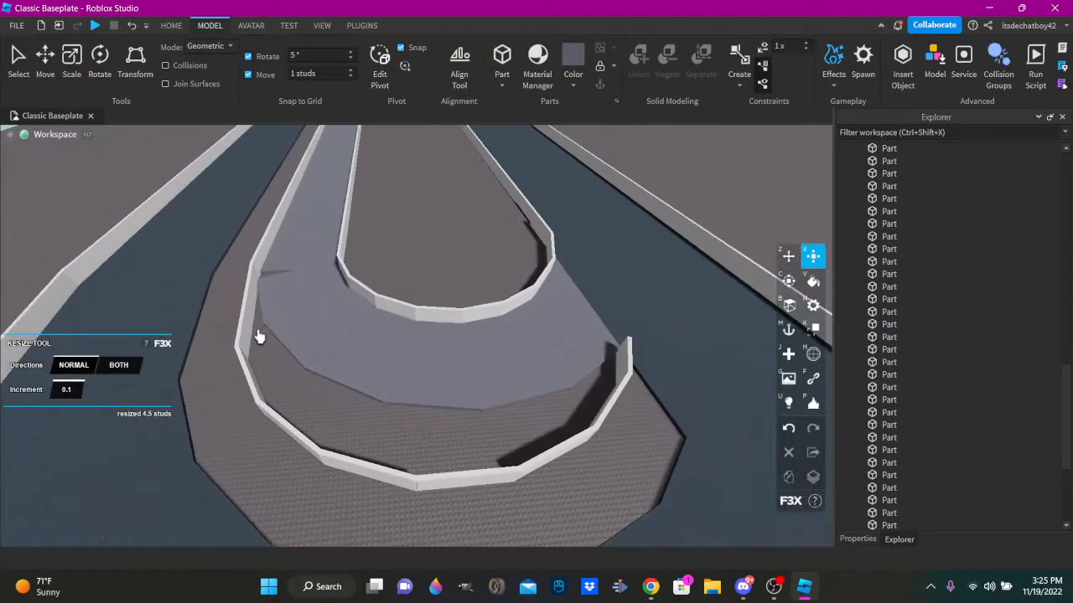
right_click_drag(526, 444, 440, 311)
scroll(553, 341, "up", 3)
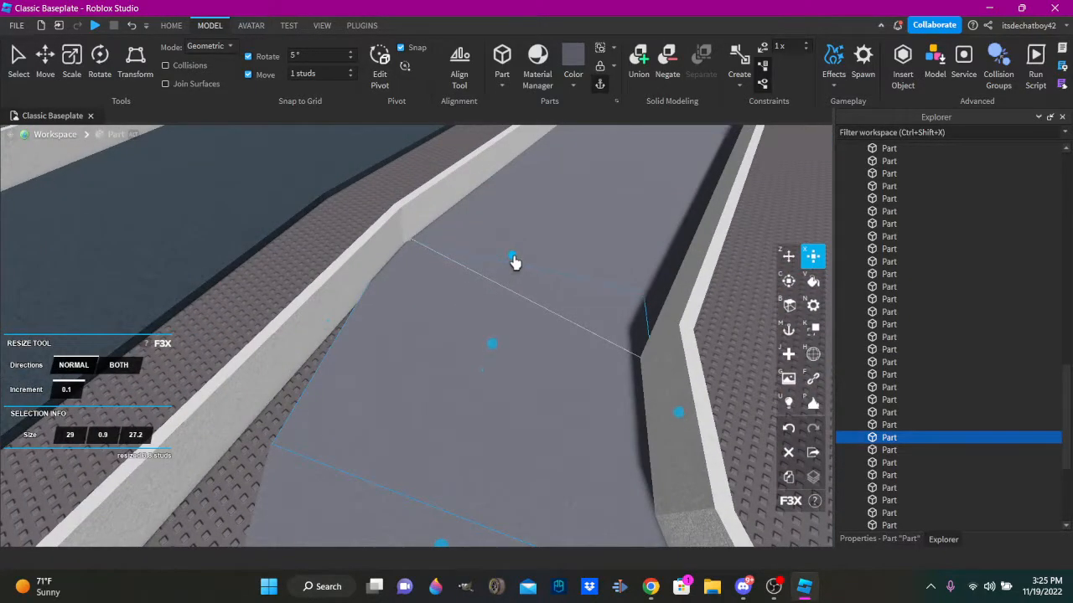
right_click_drag(514, 261, 517, 259)
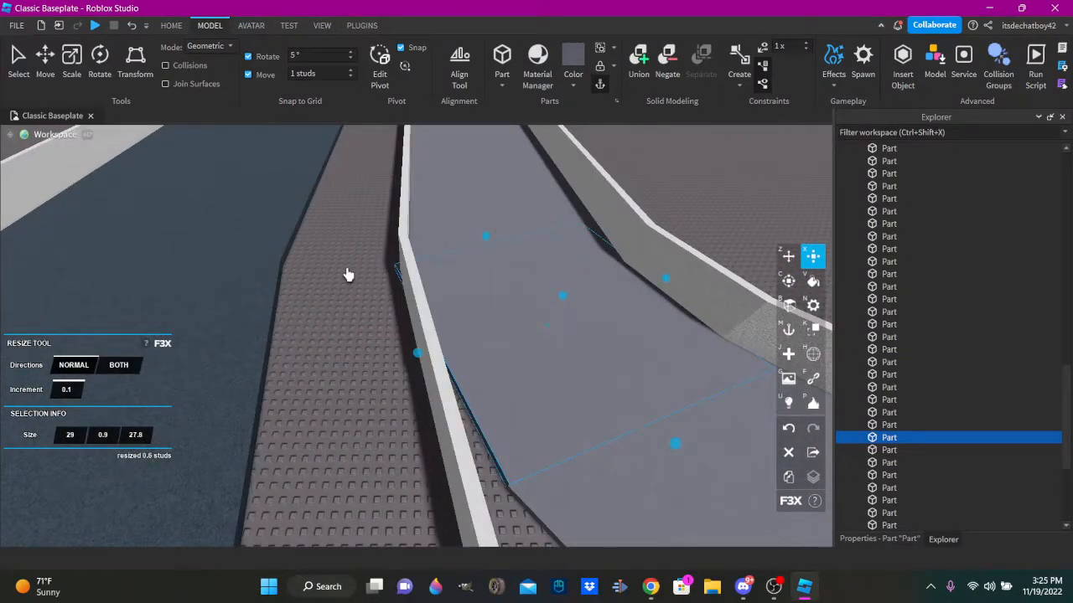
left_click(348, 275)
Try to fill the gap between the bend's road edge and the outer wall with GapFill, and undo the fill.
right_click_drag(348, 274, 455, 247)
key("d")
left_click(362, 26)
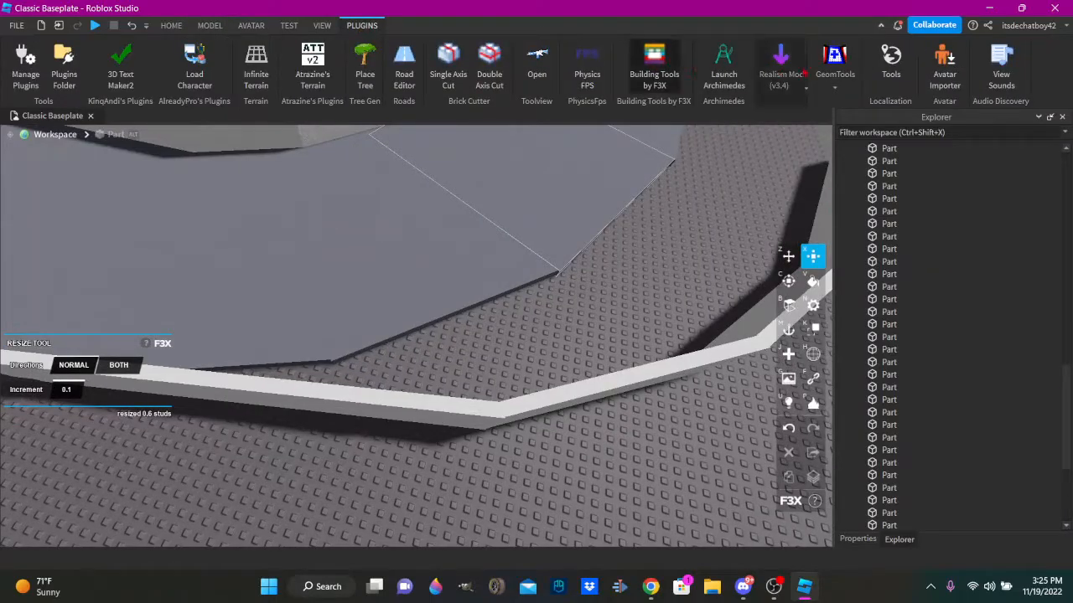
left_click(827, 134)
right_click_drag(691, 174, 690, 167)
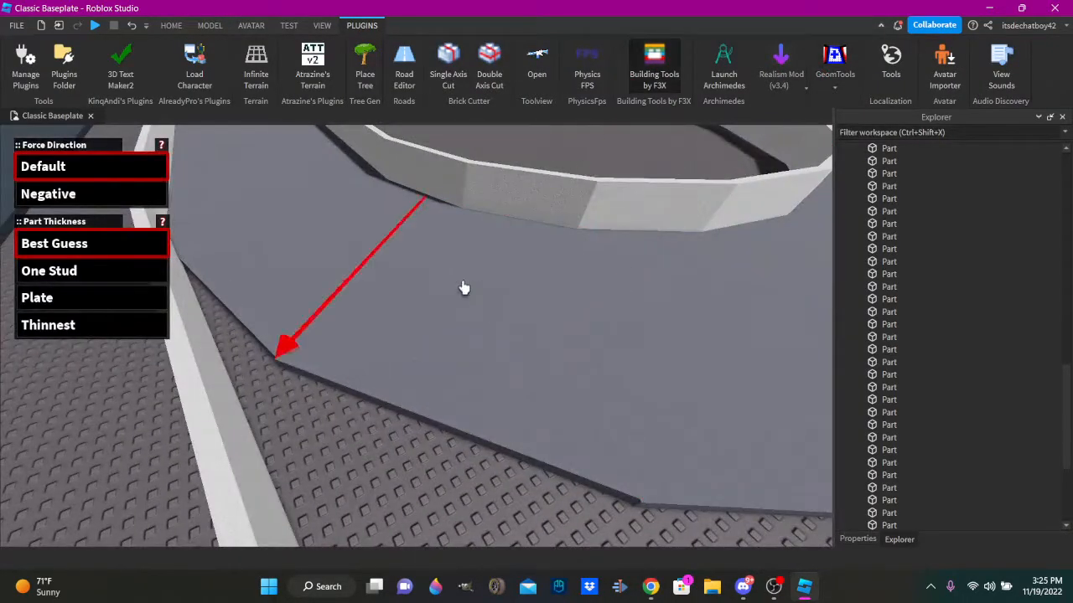
right_click_drag(464, 287, 402, 283)
right_click_drag(491, 407, 326, 190)
left_click(438, 315)
left_click(133, 26)
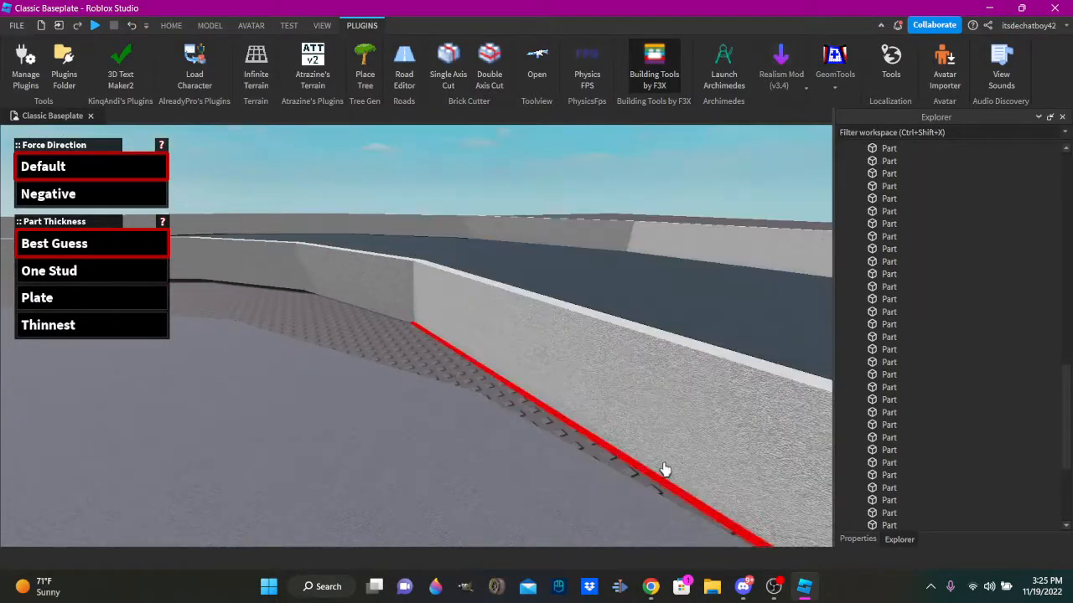
right_click_drag(568, 366, 517, 286)
key("s")
key("d")
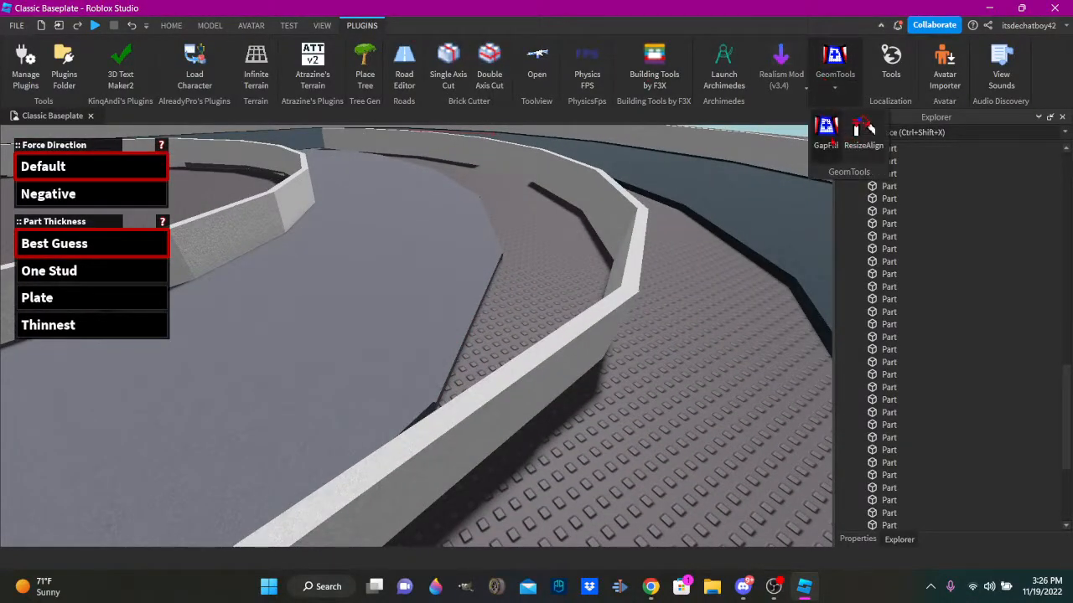
Leave the GapFill tool and switch to the Scale tool for working on the bend's parts.
left_click(832, 143)
right_click_drag(641, 188, 152, 18)
key("w")
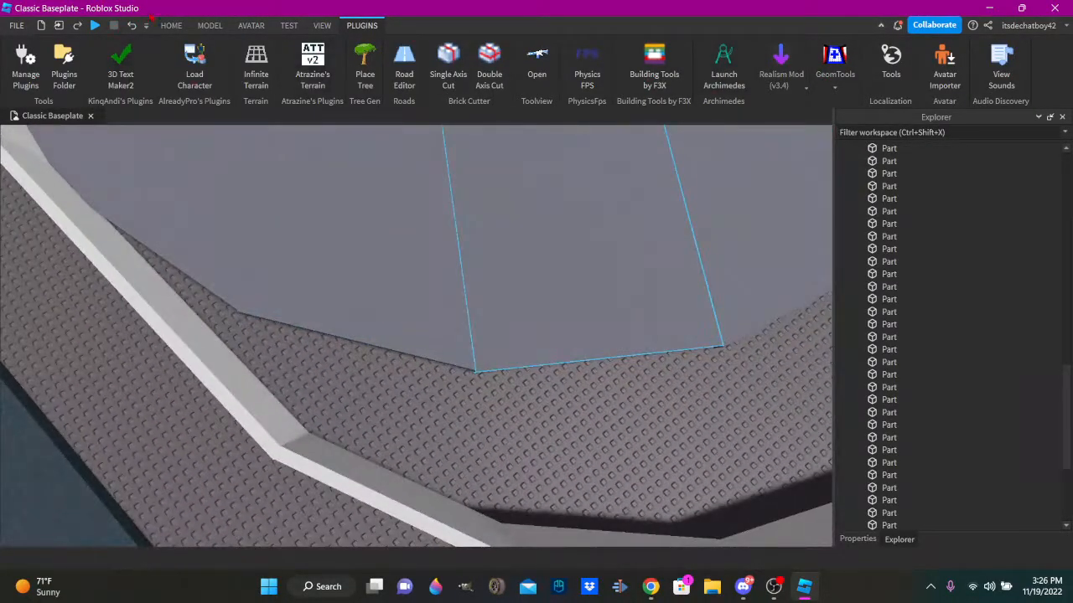
left_click(167, 25)
left_click(127, 65)
key("s")
right_click_drag(508, 251, 482, 277)
key("w")
left_click(162, 82)
key("s")
key("s")
key("w")
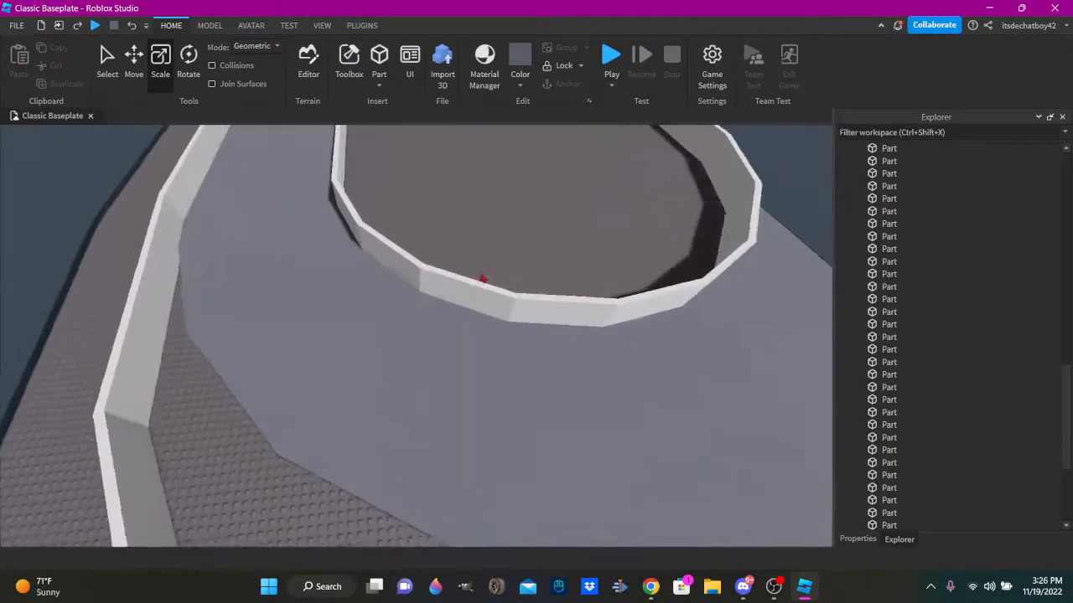
key("s")
Try to delete the inner wall segments at the end of the bend, and undo the deletions.
left_click(470, 328)
key("s")
right_click_drag(470, 327, 363, 340)
left_click(445, 305)
left_click(436, 297)
key("Delete")
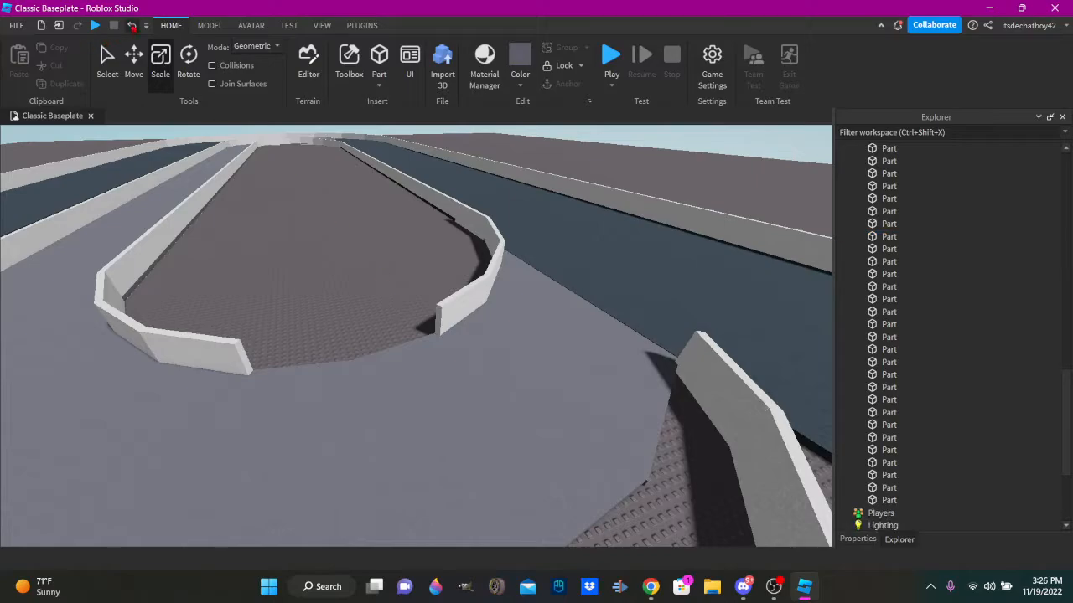
double_click(133, 29)
Delete the first outer wall segments along the curve of the infield road's bend.
left_click(354, 223)
right_click_drag(354, 223, 438, 233)
key("s")
left_click(439, 232)
key("Delete")
left_click(484, 208)
key("Delete")
left_click(313, 308)
key("Delete")
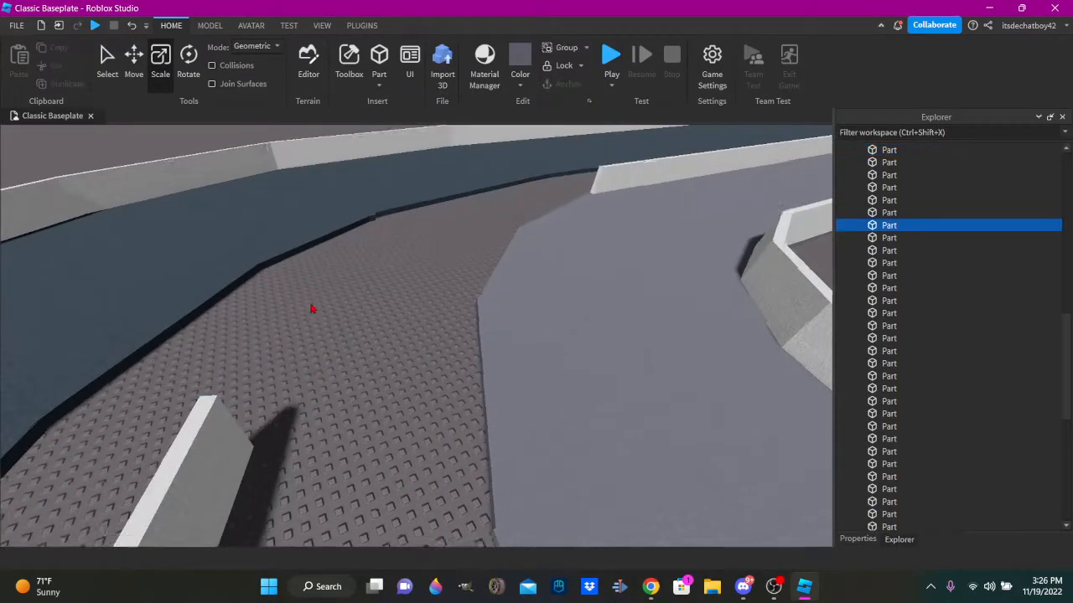
left_click(364, 302)
right_click_drag(311, 308, 371, 321)
key("Delete")
left_click(371, 321)
key("Delete")
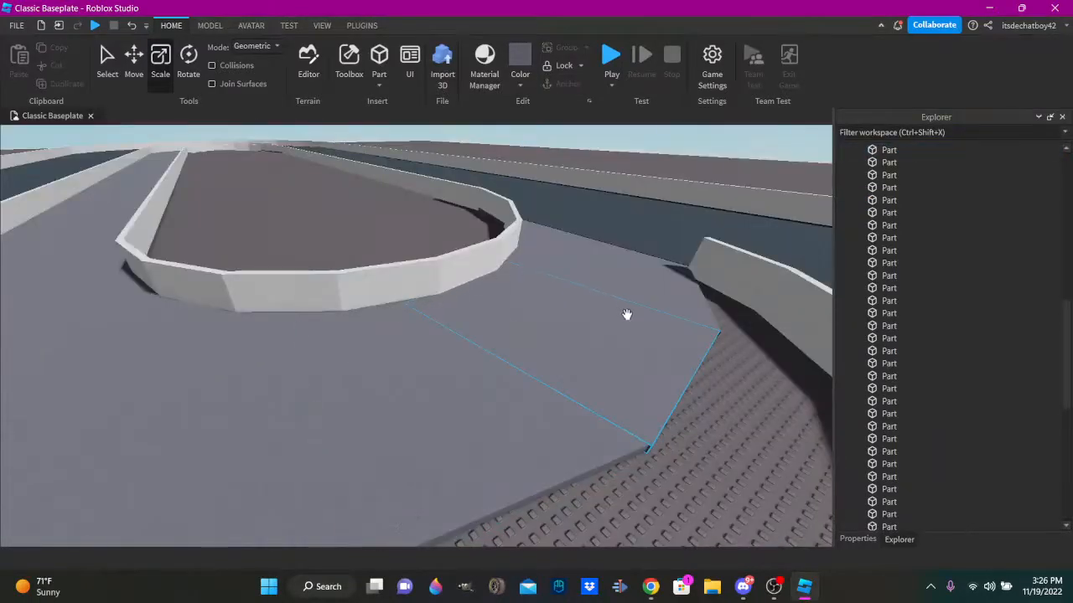
Delete the remaining outer wall segments of this bend, up to where it joins the blue track.
right_click_drag(627, 315, 268, 289)
left_click(594, 295)
key("Delete")
left_click(500, 215)
key("Delete")
left_click(612, 296)
key("Delete")
right_click_drag(335, 269, 358, 269)
left_click(482, 328)
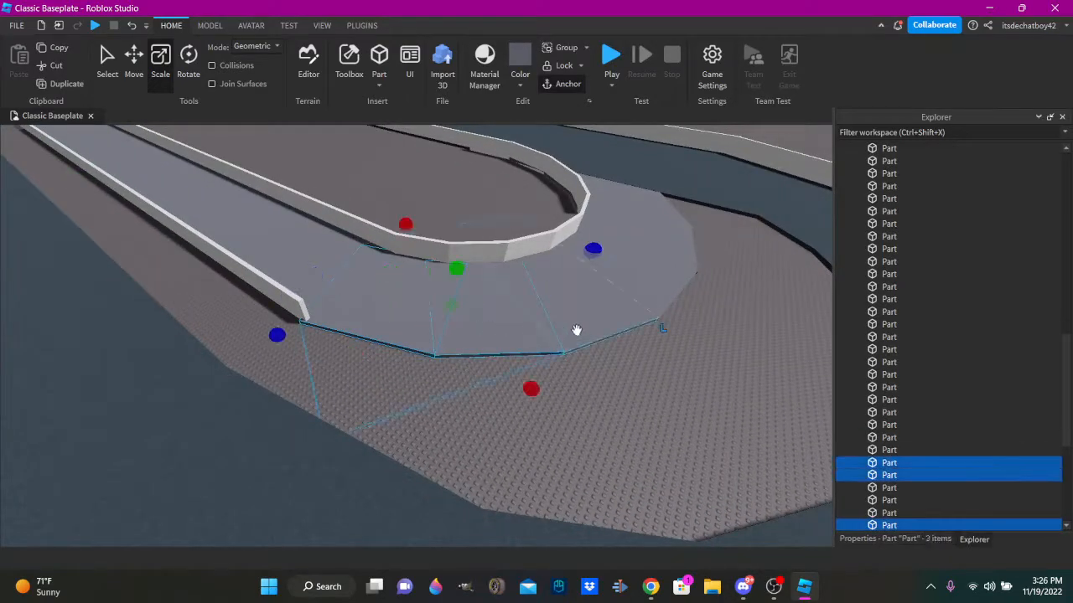
left_click(655, 211, "ctrl")
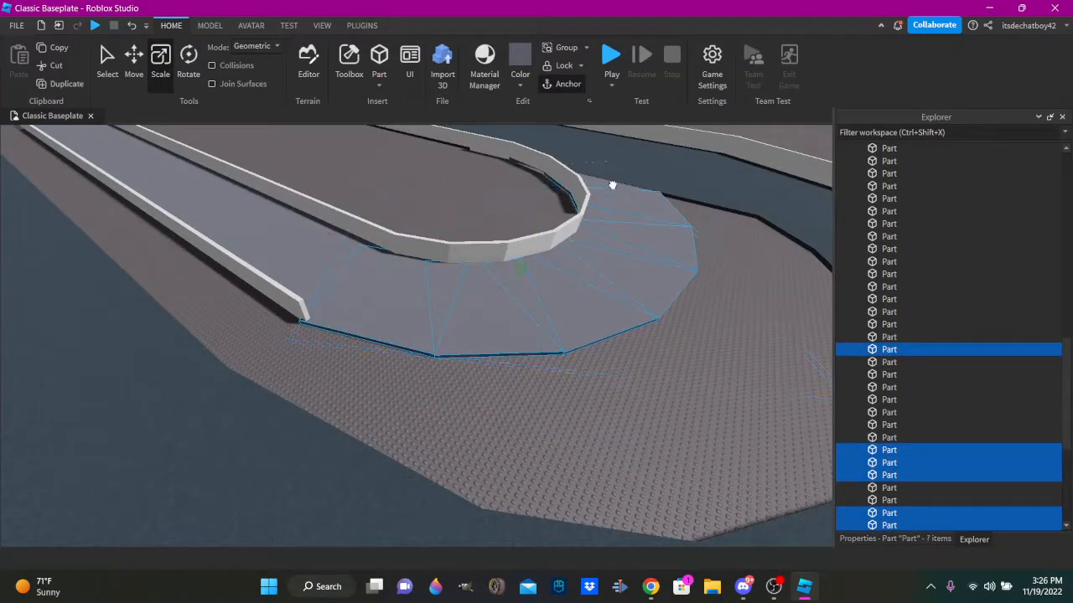
left_click(362, 26)
right_click_drag(402, 193, 423, 388)
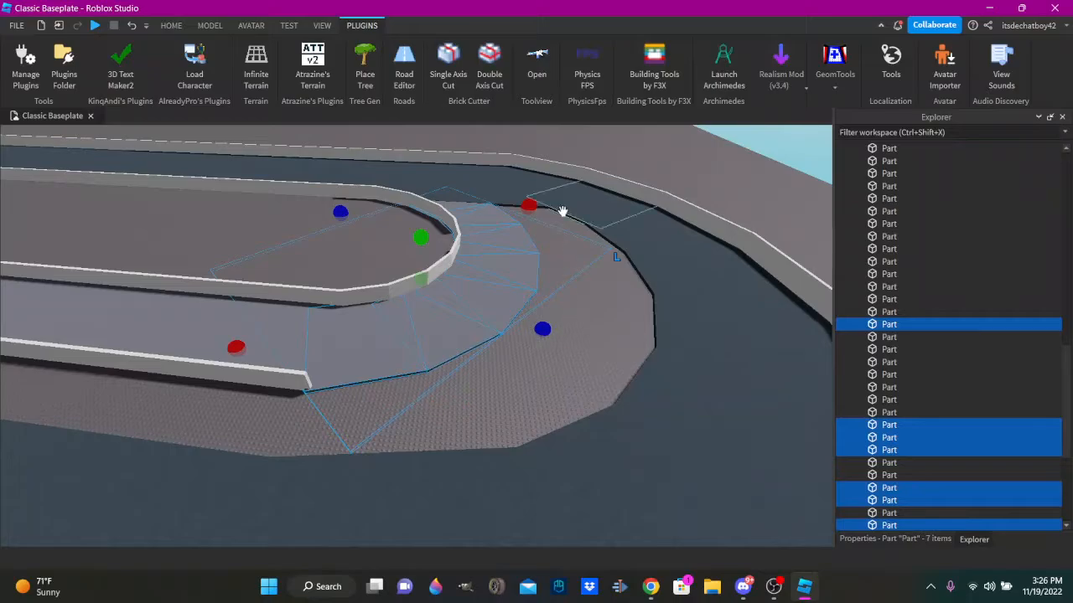
left_click(451, 424)
Delete the straight outer wall segments running alongside the infield road.
left_click(264, 362)
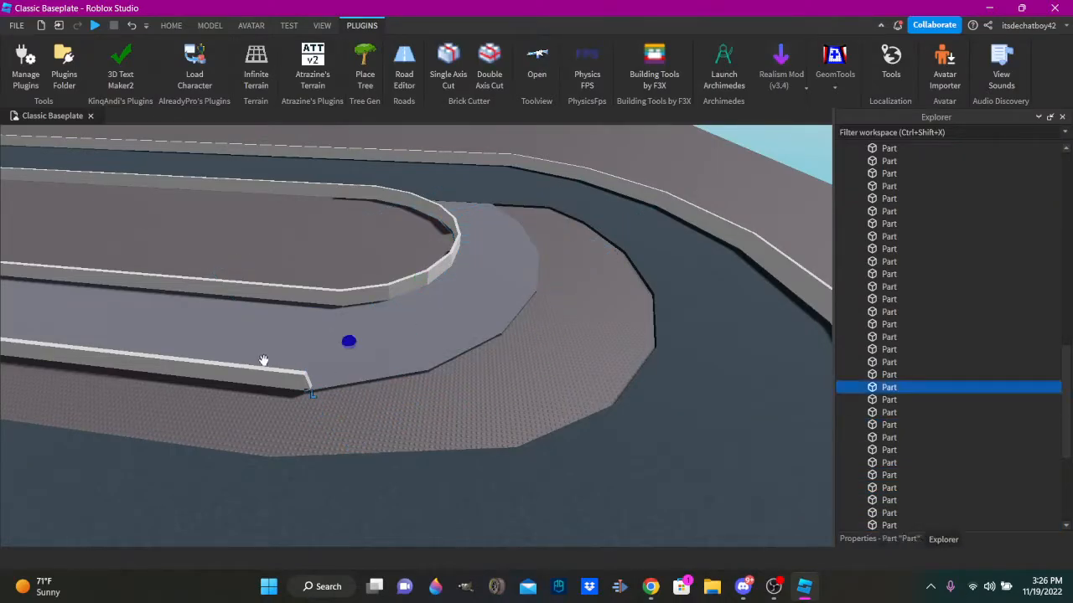
key("Delete")
left_click(371, 293)
key("Delete")
Delete all outer wall segments around the infield road's opposite bend, keeping the inner wall.
right_click_drag(372, 293, 515, 434)
scroll(377, 279, "up", 5)
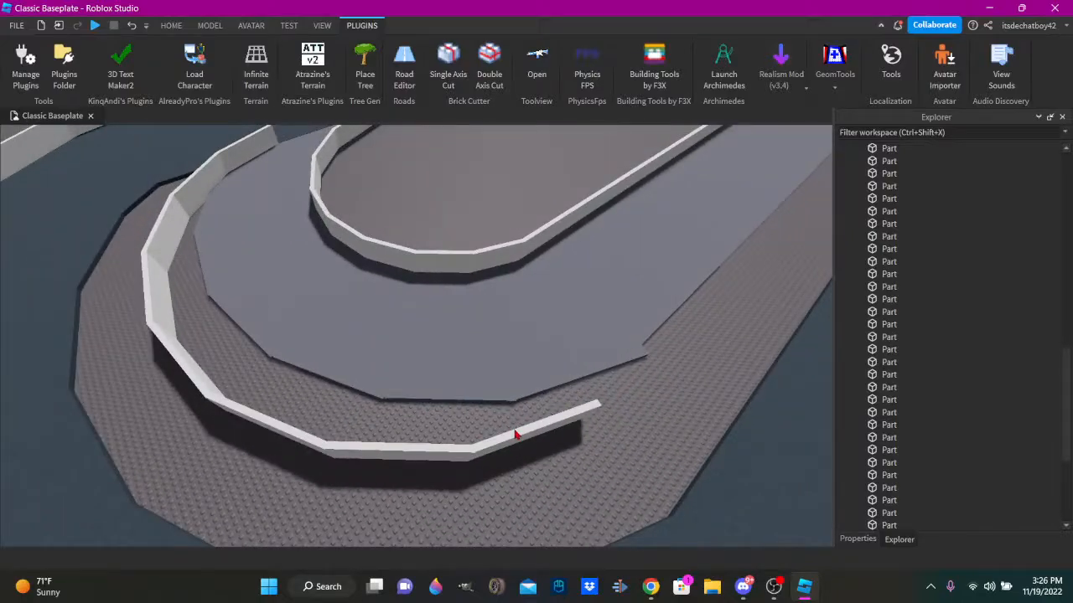
left_click(416, 444)
left_click(263, 414)
right_click_drag(315, 393, 301, 395)
key("Delete")
left_click(353, 461)
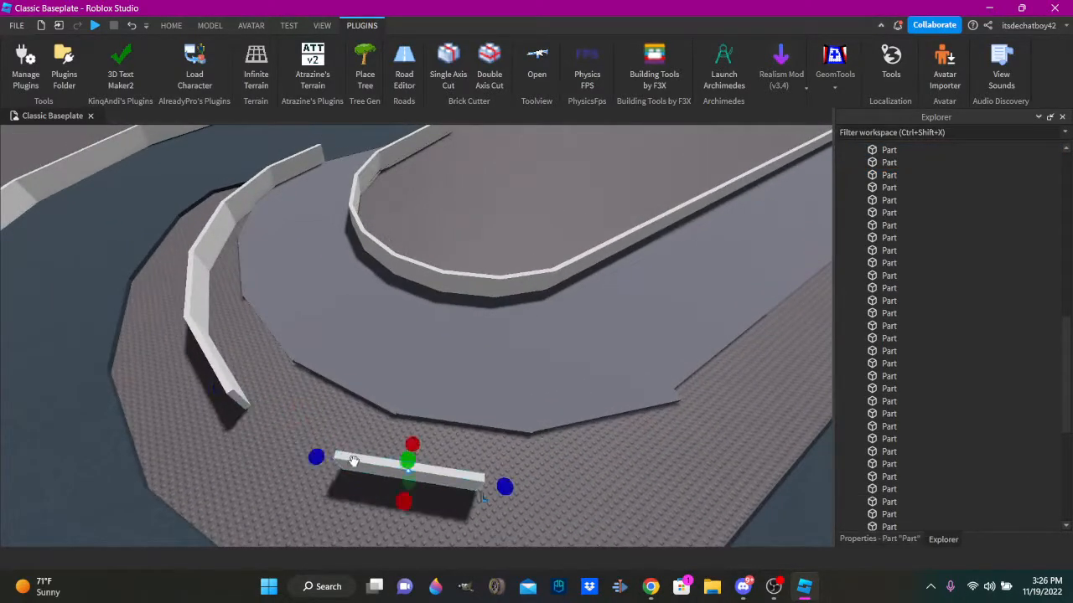
key("Delete")
left_click(209, 362)
key("Delete")
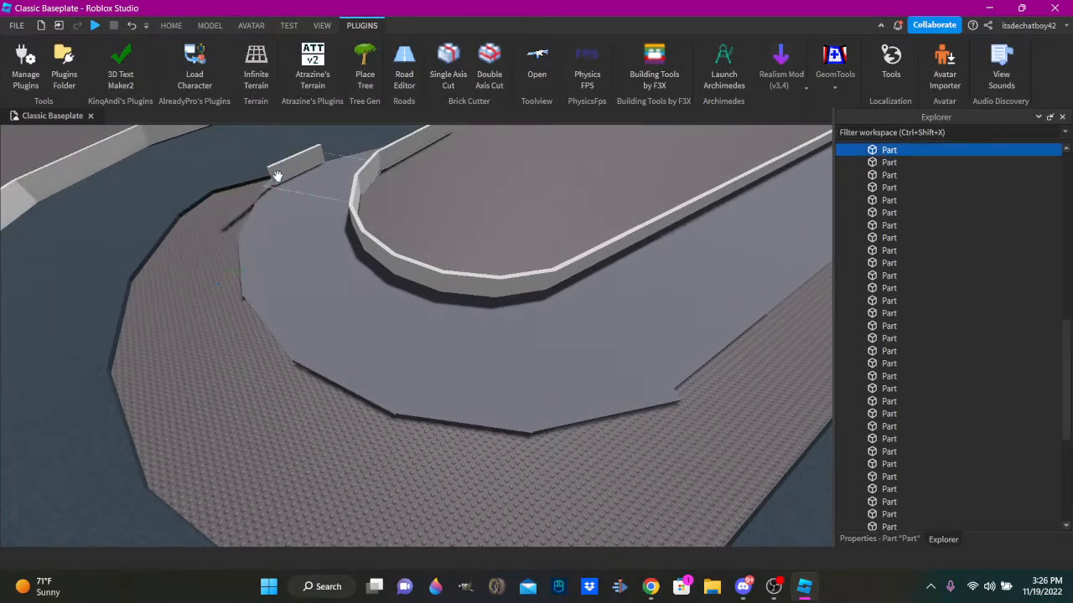
scroll(331, 223, "down", 5)
right_click_drag(331, 224, 401, 249)
scroll(333, 228, "up", 4)
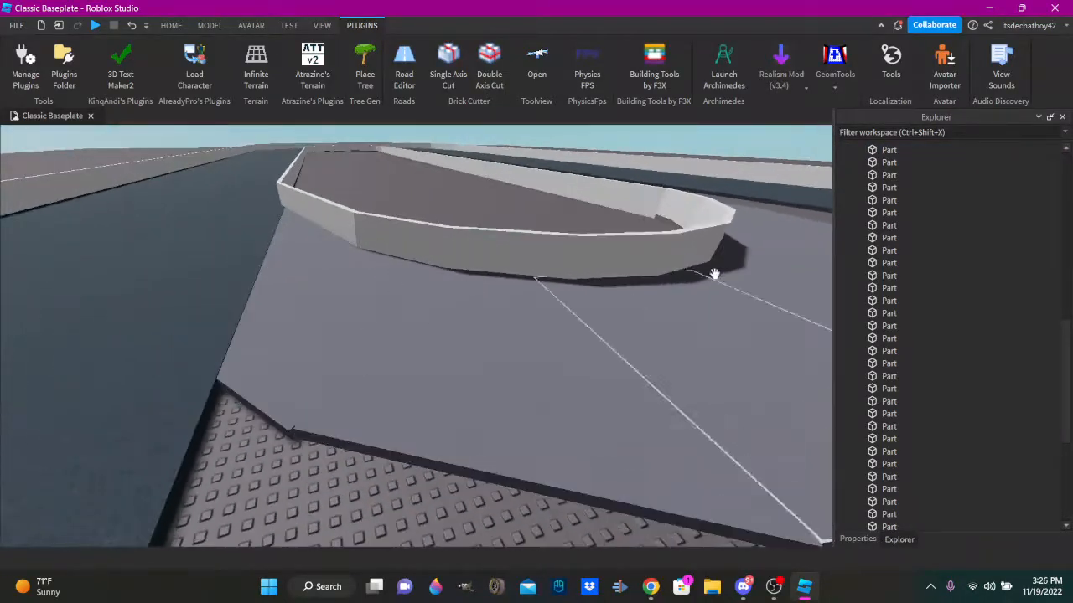
Set the move increment to 0.1 studs and raise the Baseplate to a vertical position of -9.3, just below the road surface.
left_click_drag(1059, 393, 1061, 213)
left_click(891, 188)
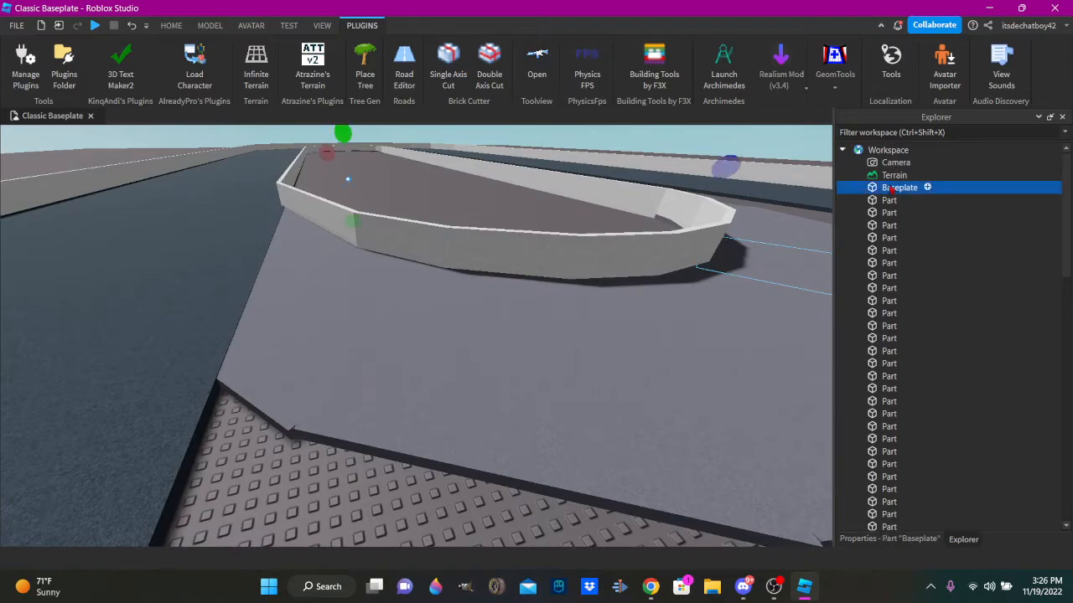
left_click(882, 190)
left_click(171, 26)
left_click(134, 63)
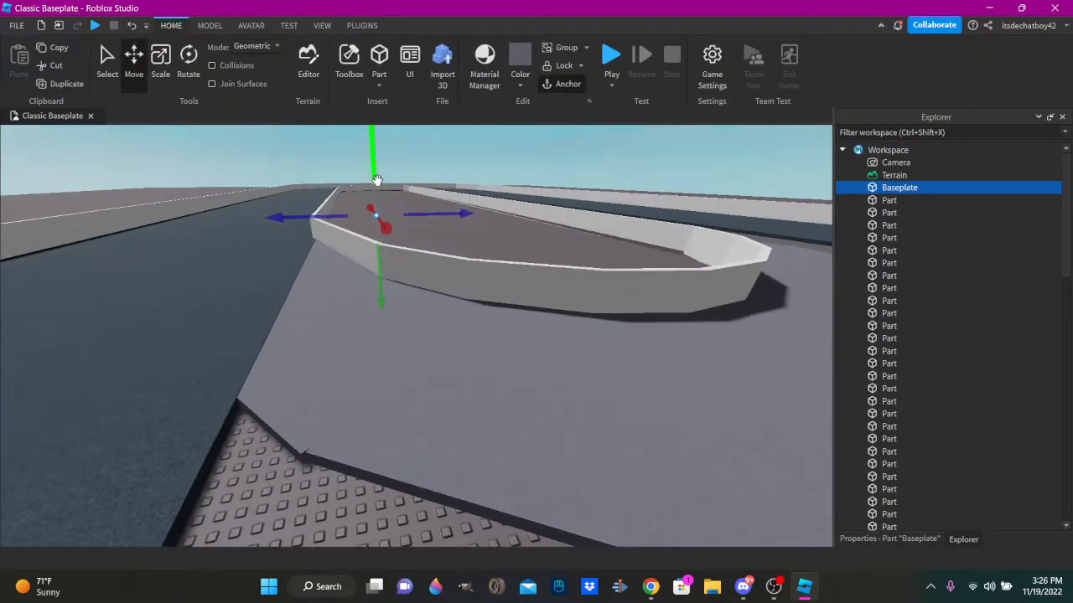
left_click_drag(376, 180, 375, 182)
right_click_drag(369, 191, 252, 226)
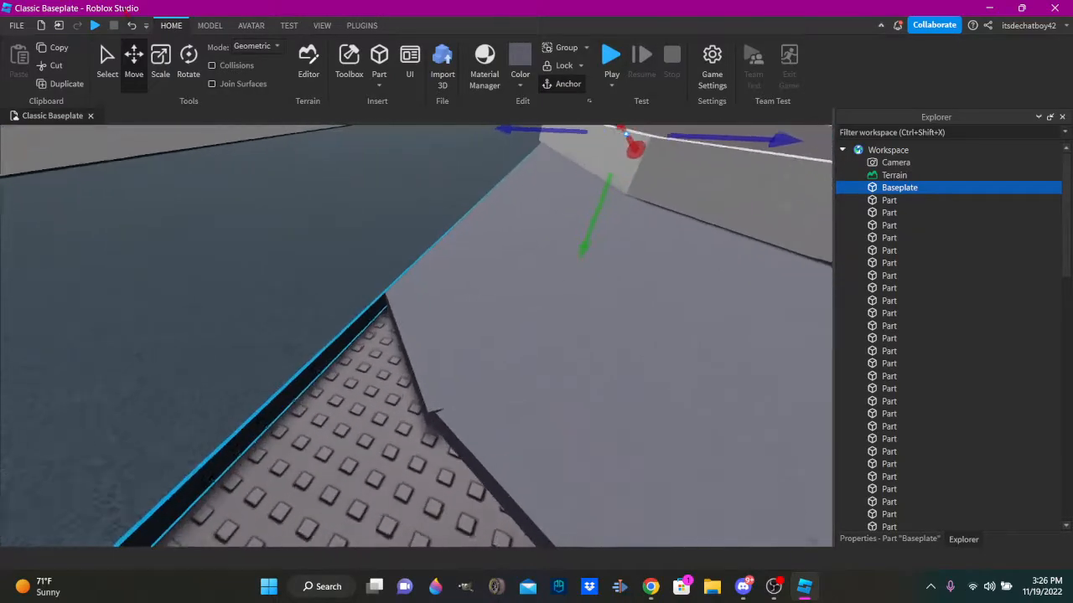
left_click(217, 27)
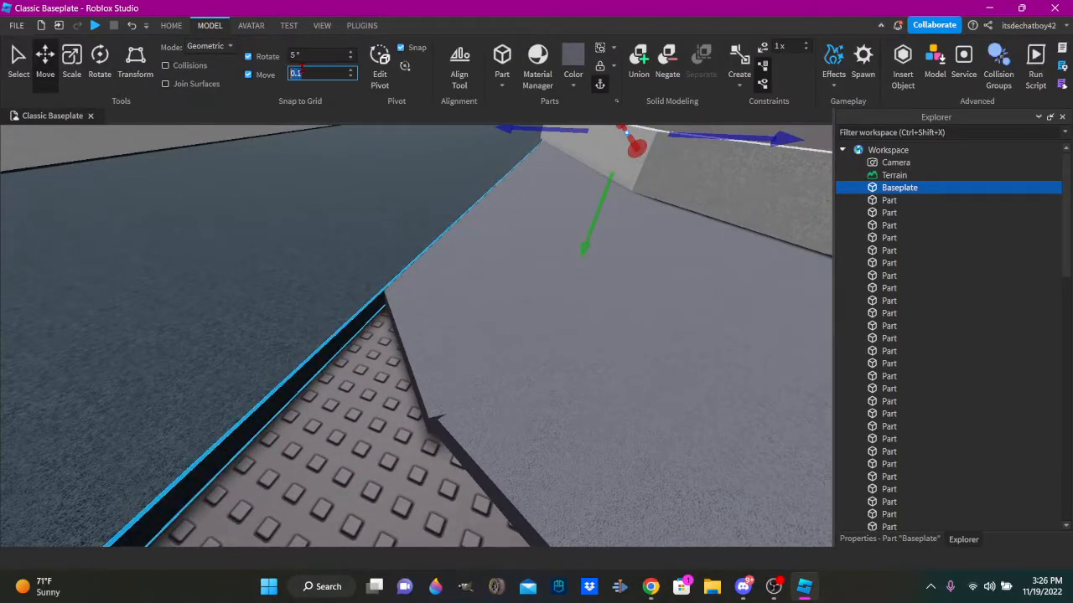
left_click_drag(592, 192, 594, 192)
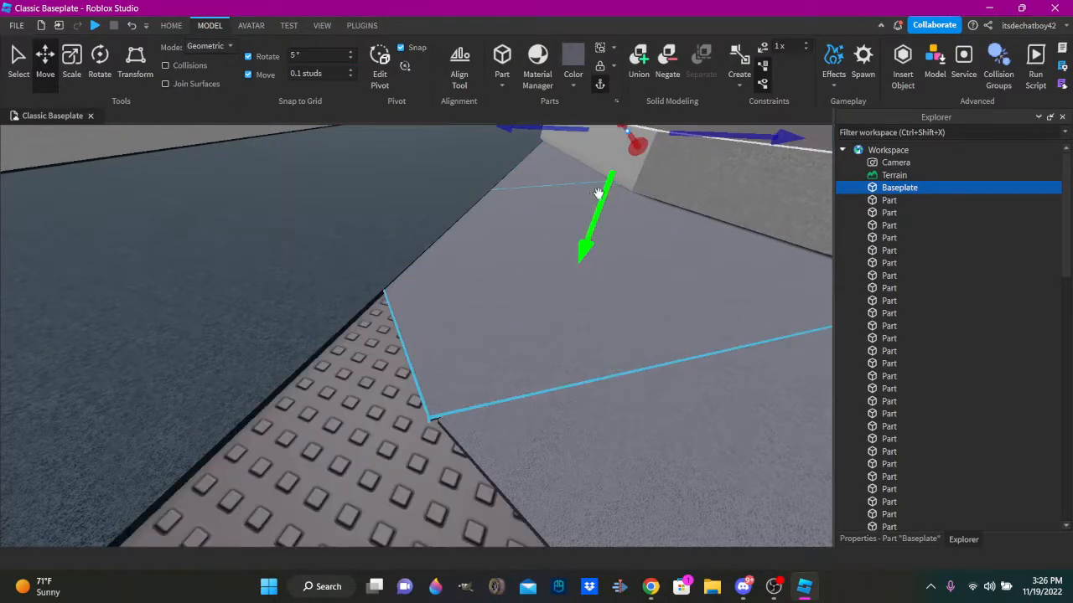
right_click_drag(594, 192, 591, 193)
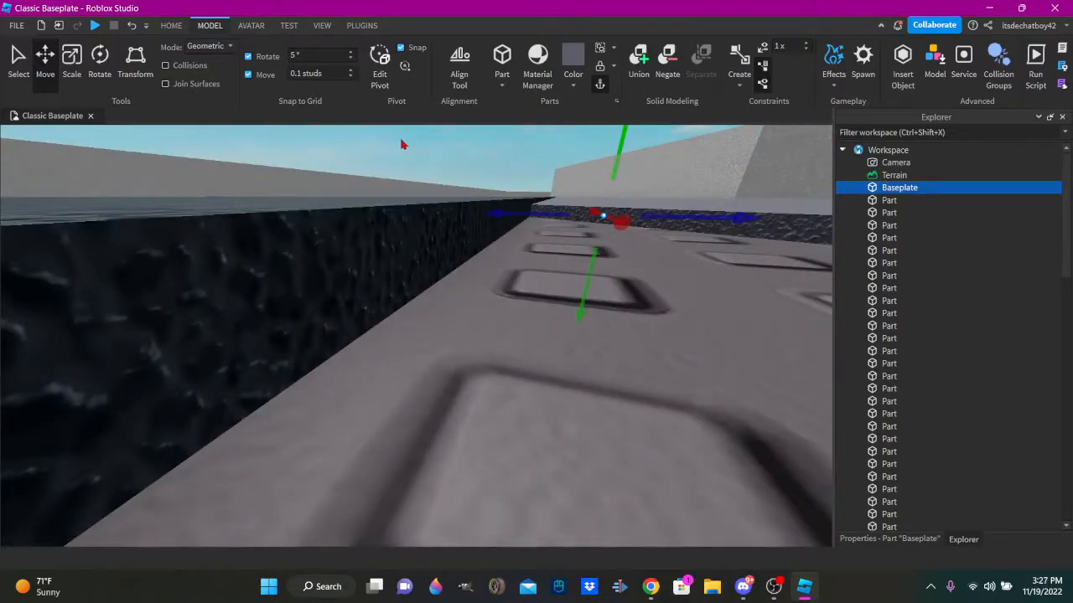
right_click_drag(403, 144, 402, 144)
Recolour the Baseplate to the green Grime colour, and deselect it.
left_click(912, 539)
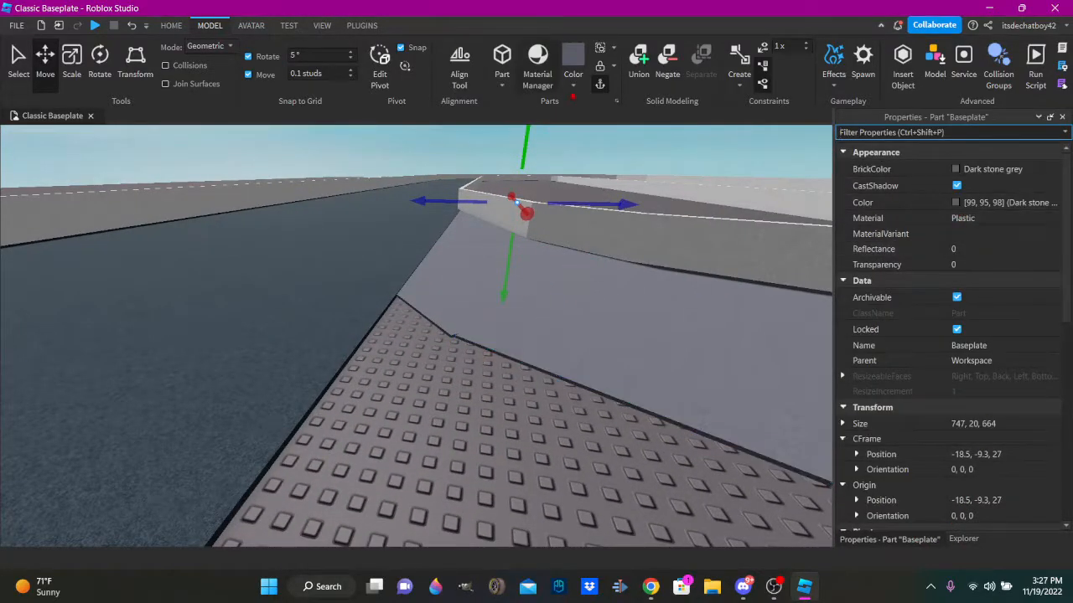
left_click(573, 86)
key("s")
right_click_drag(614, 176, 553, 181)
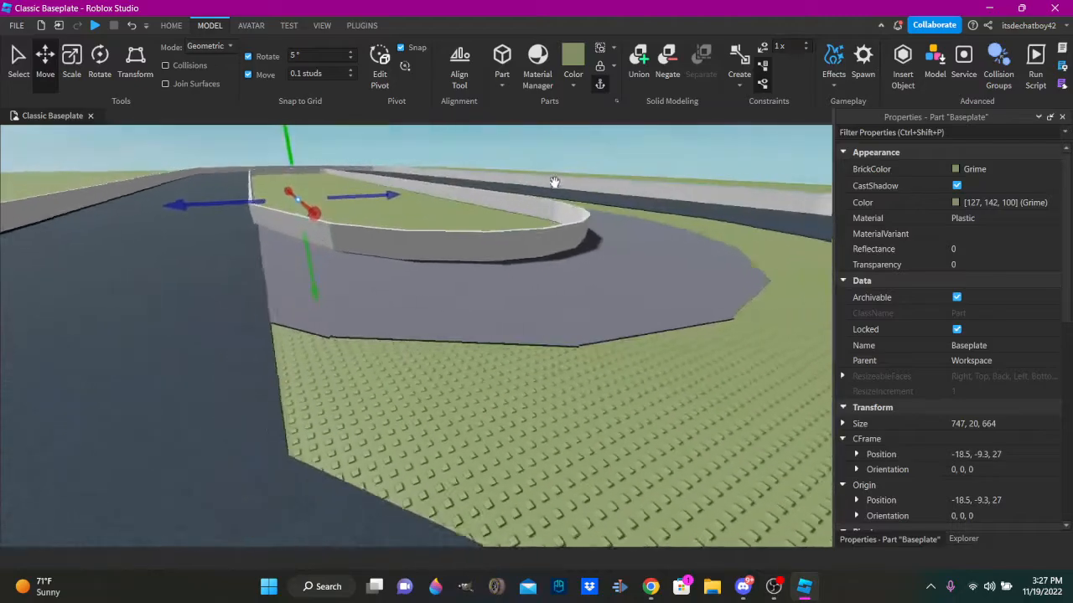
left_click(462, 180)
Insert a new block part on the blue straight track and anchor it.
right_click_drag(463, 179, 462, 173)
key("w")
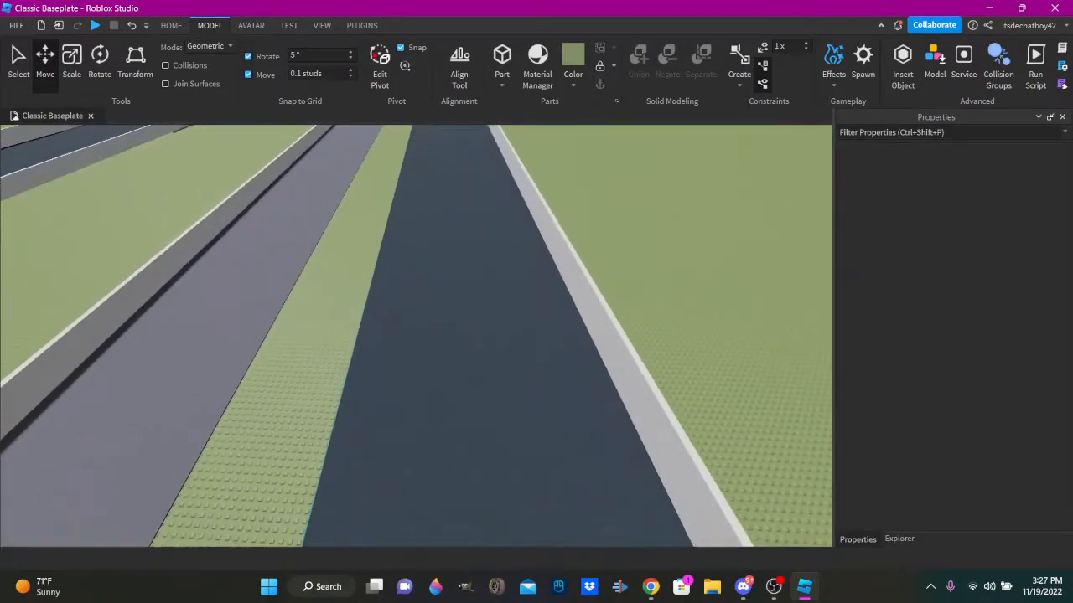
left_click(502, 57)
scroll(565, 225, "up", 3)
left_click(600, 85)
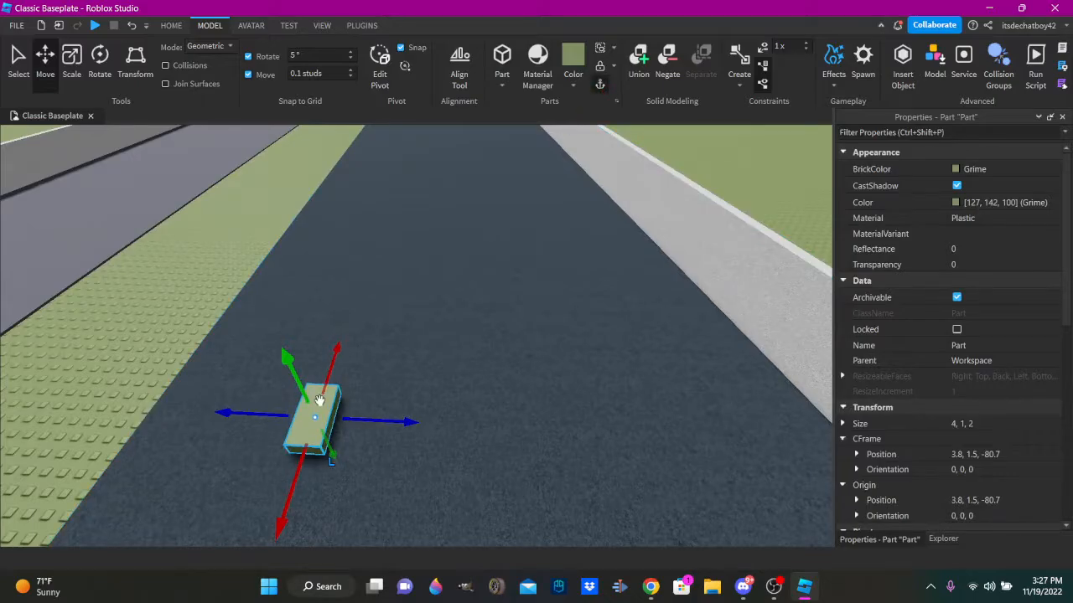
Set the move increment to 1 stud and place the part, turned 90 degrees, against the track's outer wall at -22, 1.5, -110.
key("r")
key("w")
left_click_drag(319, 401, 535, 275)
key("d")
left_click(133, 25)
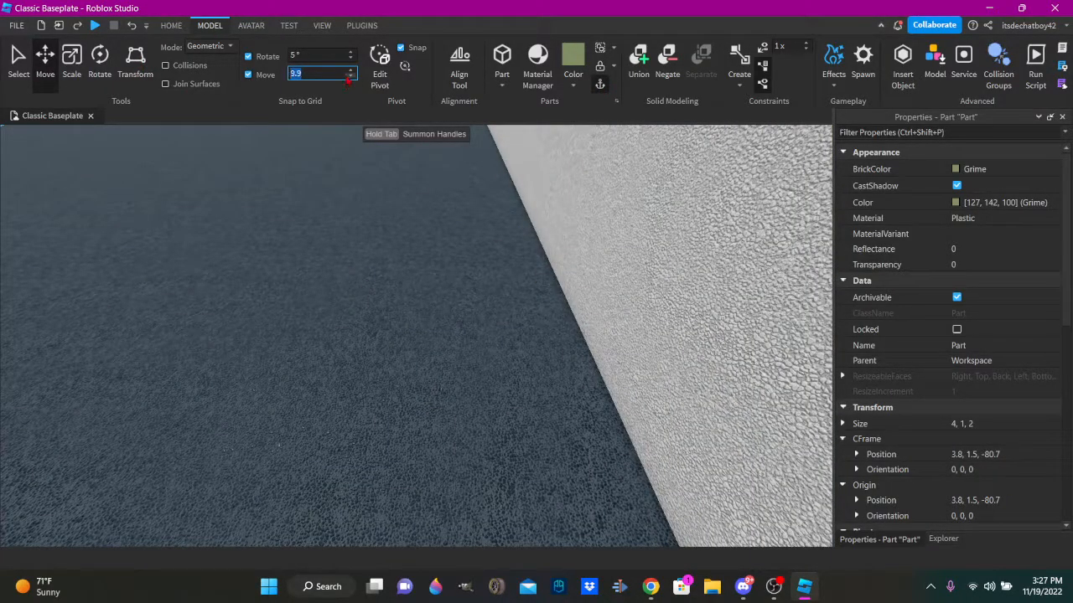
right_click_drag(445, 404, 447, 394)
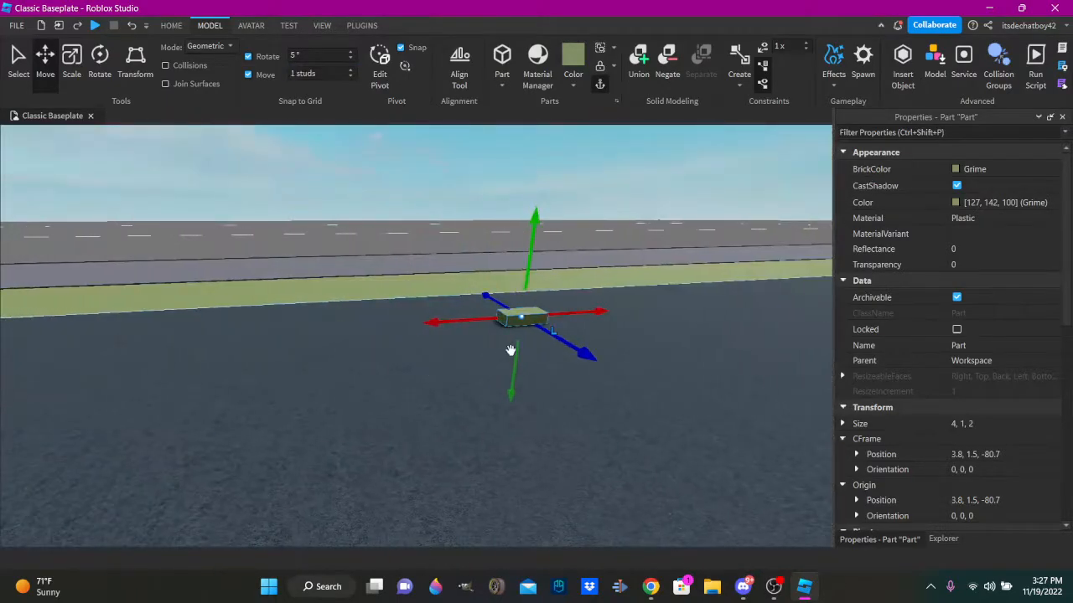
left_click_drag(519, 324, 538, 357)
key("r")
right_click_drag(539, 345, 541, 362)
left_click_drag(539, 356, 593, 359)
right_click_drag(593, 358, 602, 366)
key("w")
key("w")
Scale the part down into a thin strip 0.095 studs high without snapping, and narrow it to 1 stud wide.
left_click(72, 62)
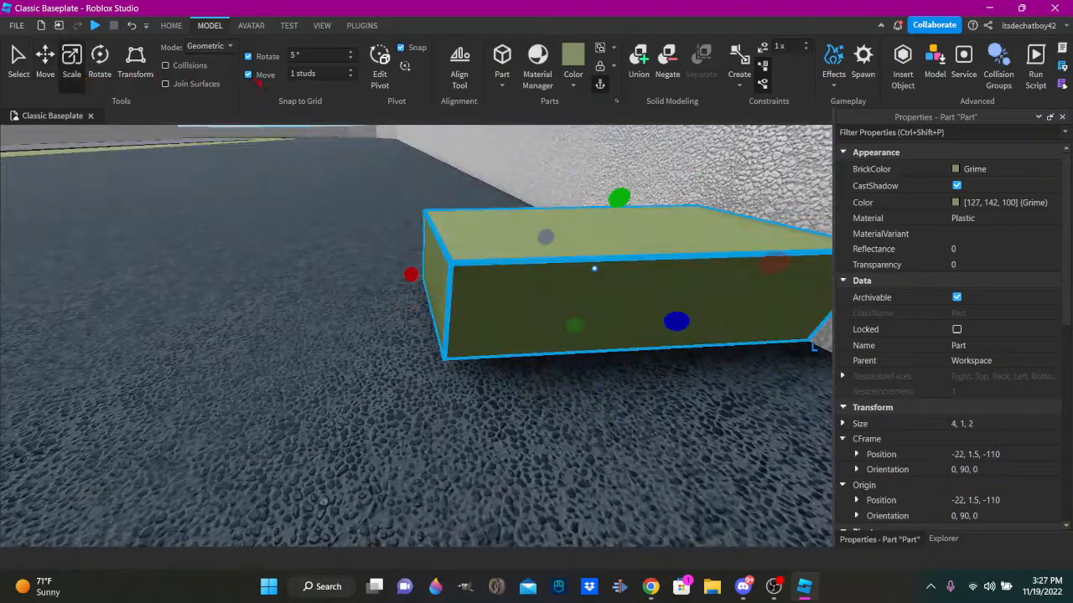
left_click(248, 74)
right_click_drag(508, 209, 522, 203)
left_click_drag(552, 220, 536, 287)
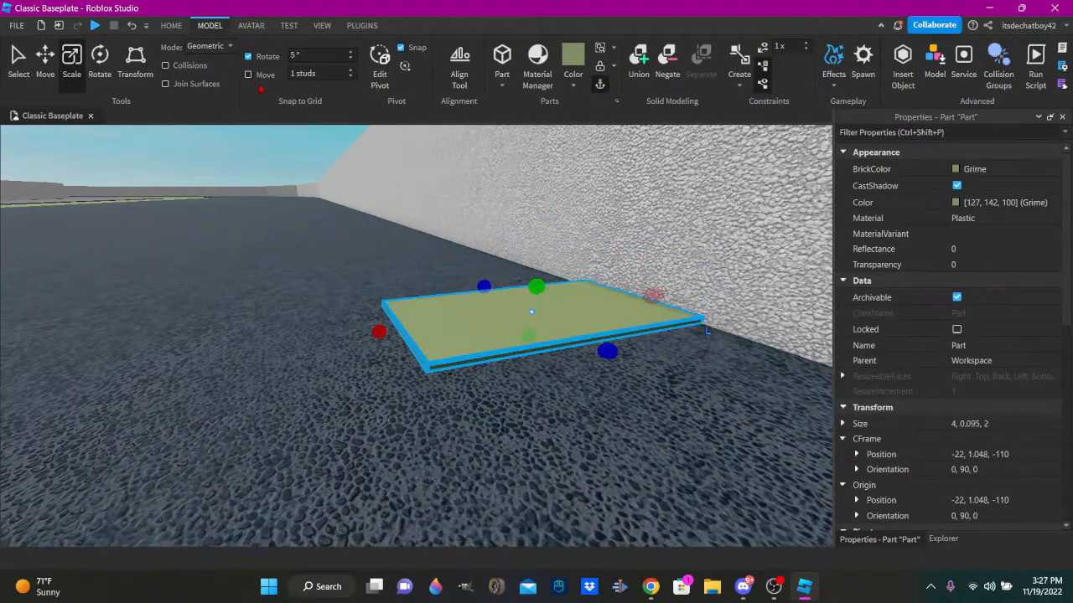
left_click_drag(607, 351, 545, 315)
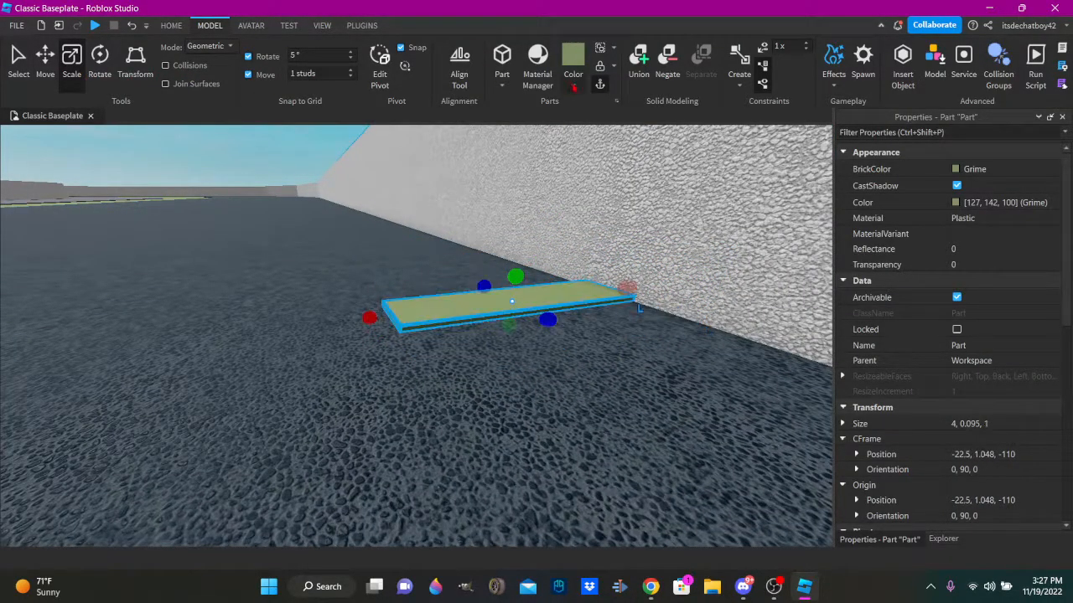
Colour the strip yellow and lengthen it to 42 studs so it spans the blue track as a line.
left_click(574, 85)
left_click(594, 212)
left_click_drag(371, 321, 320, 346)
left_click_drag(252, 355, 223, 358)
scroll(921, 373, "down", 5)
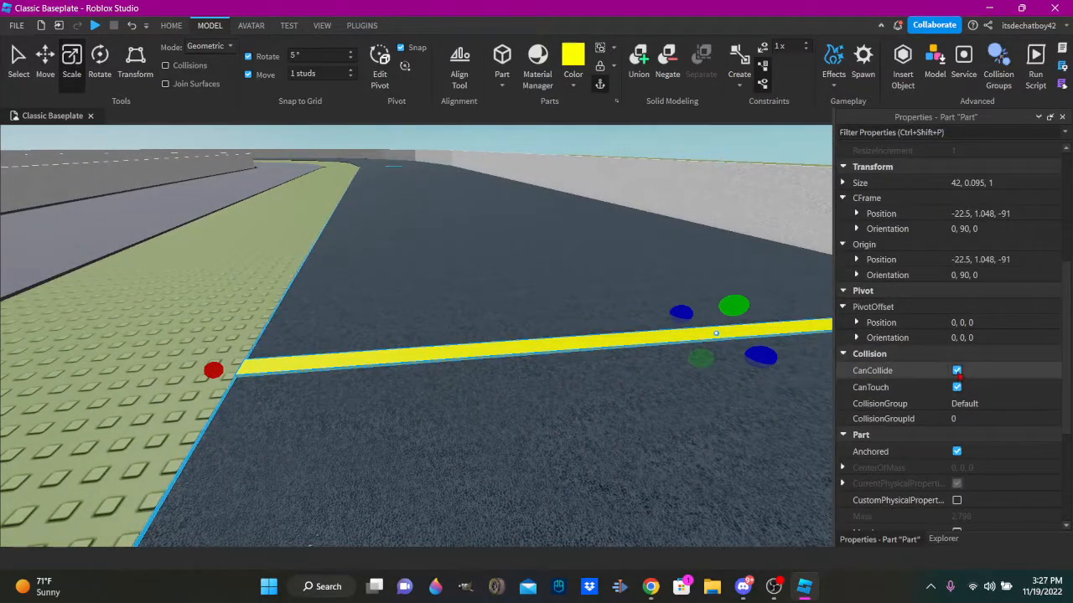
Turn off CanCollide for the yellow line and deselect it.
left_click(958, 372)
scroll(577, 192, "down", 5)
right_click_drag(578, 192, 576, 186)
left_click(577, 190)
Examine the whole oval track, its infield road and the yellow line from above.
scroll(576, 186, "down", 4)
right_click_drag(517, 221, 516, 214)
scroll(517, 220, "down", 5)
scroll(604, 146, "up", 4)
right_click_drag(603, 144, 602, 149)
scroll(559, 303, "up", 3)
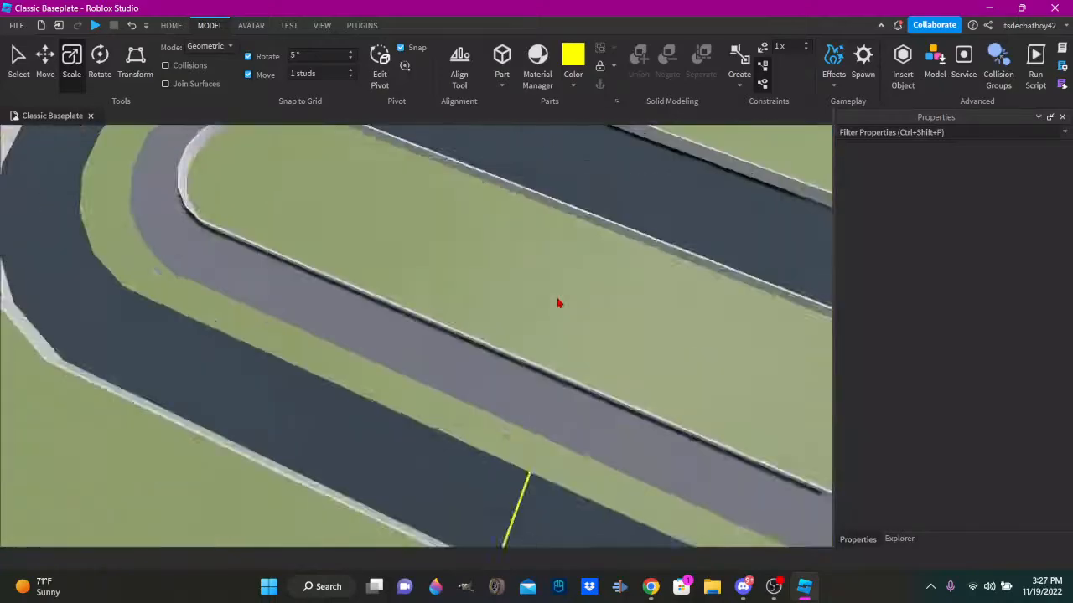
scroll(558, 303, "down", 5)
right_click_drag(559, 303, 560, 304)
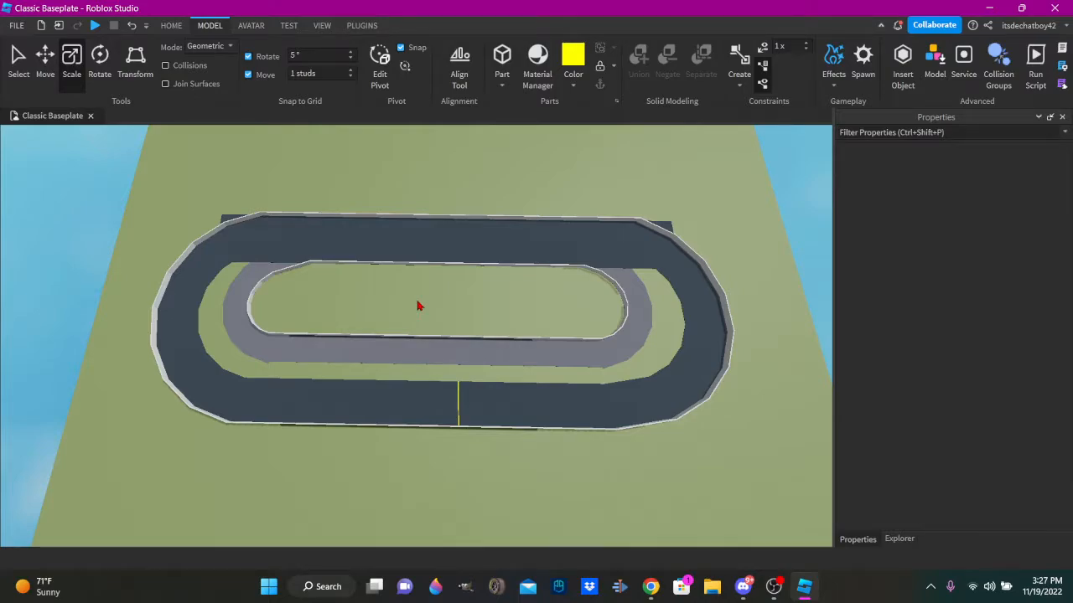
left_click(172, 26)
left_click(477, 54)
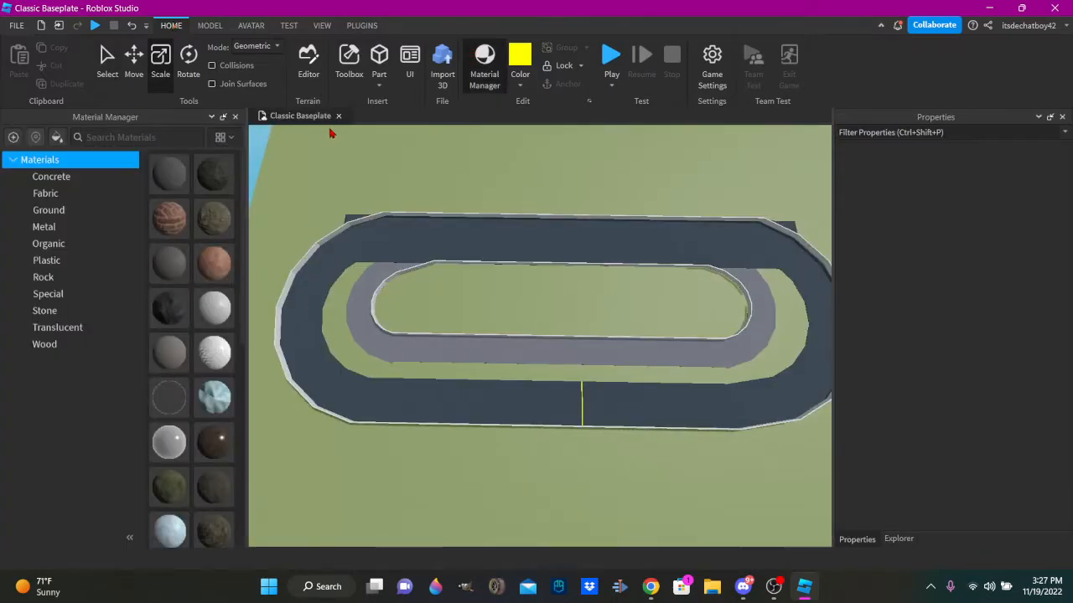
left_click(367, 28)
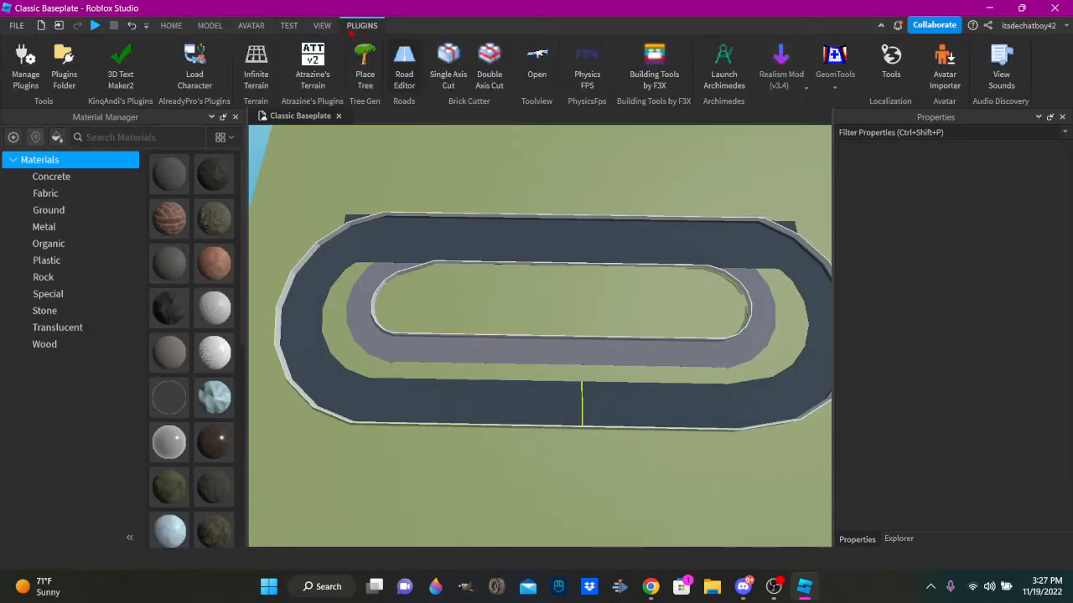
left_click(171, 25)
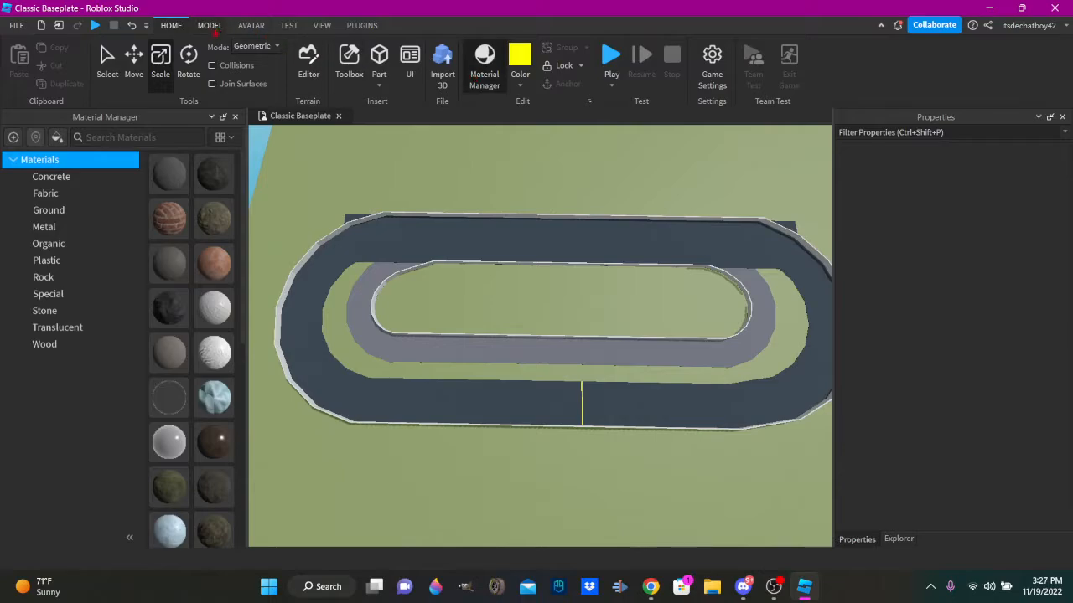
left_click(211, 27)
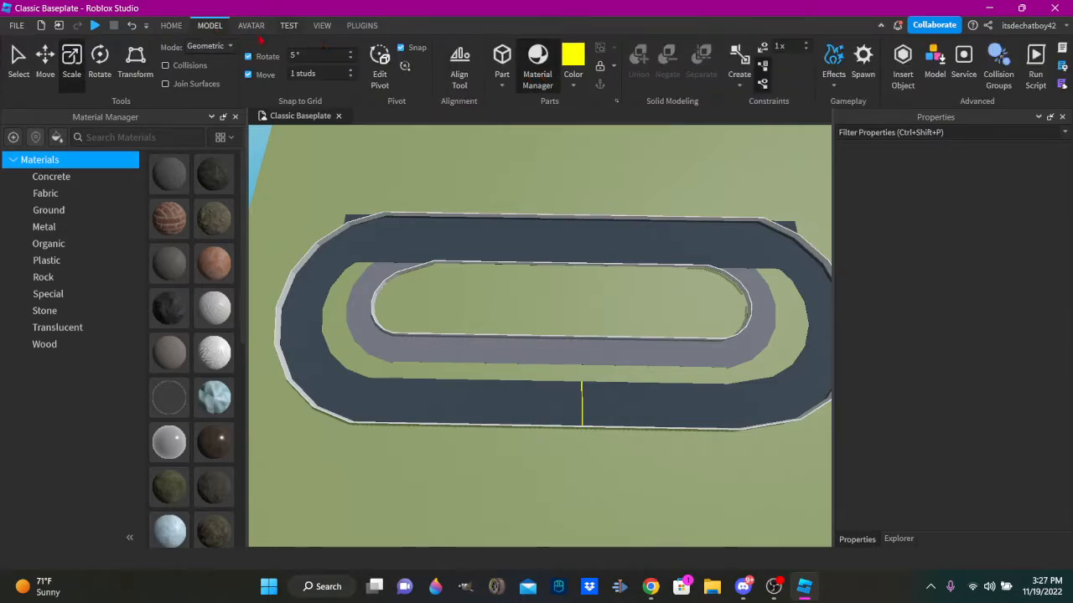
left_click(171, 26)
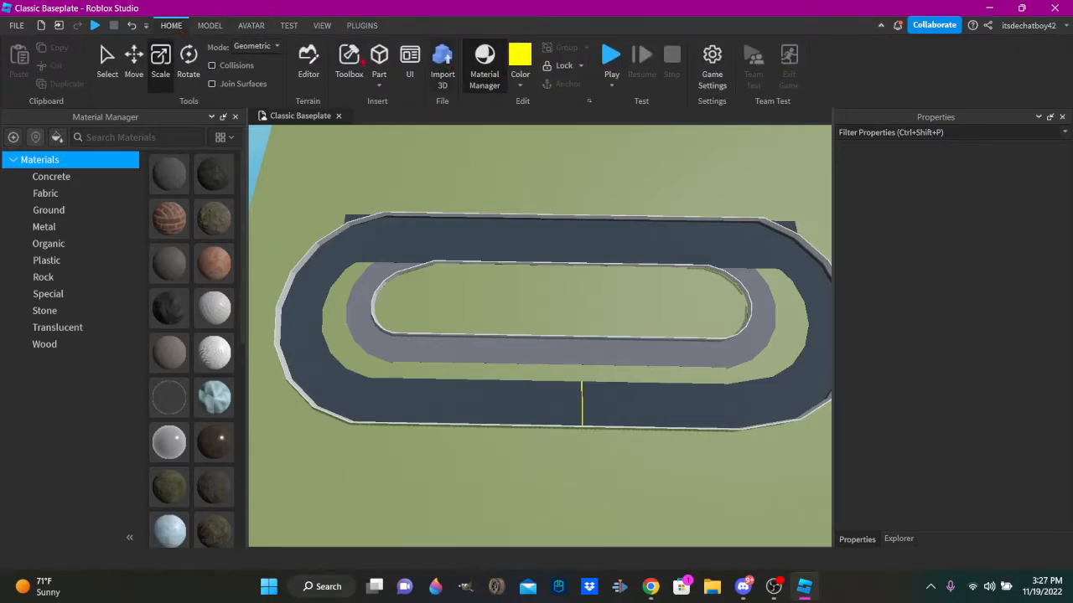
left_click(224, 26)
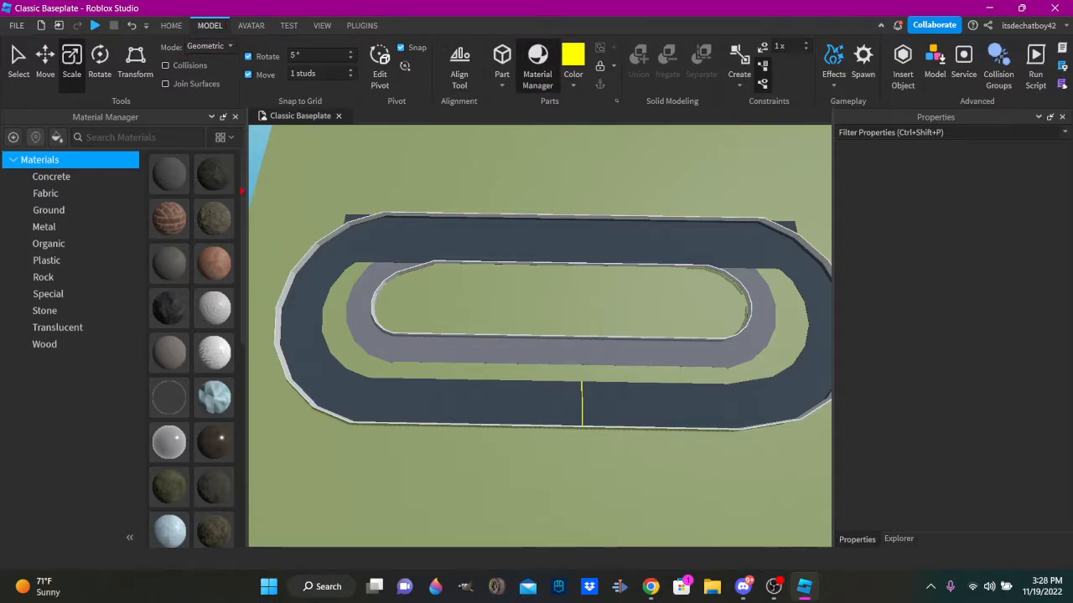
left_click(236, 116)
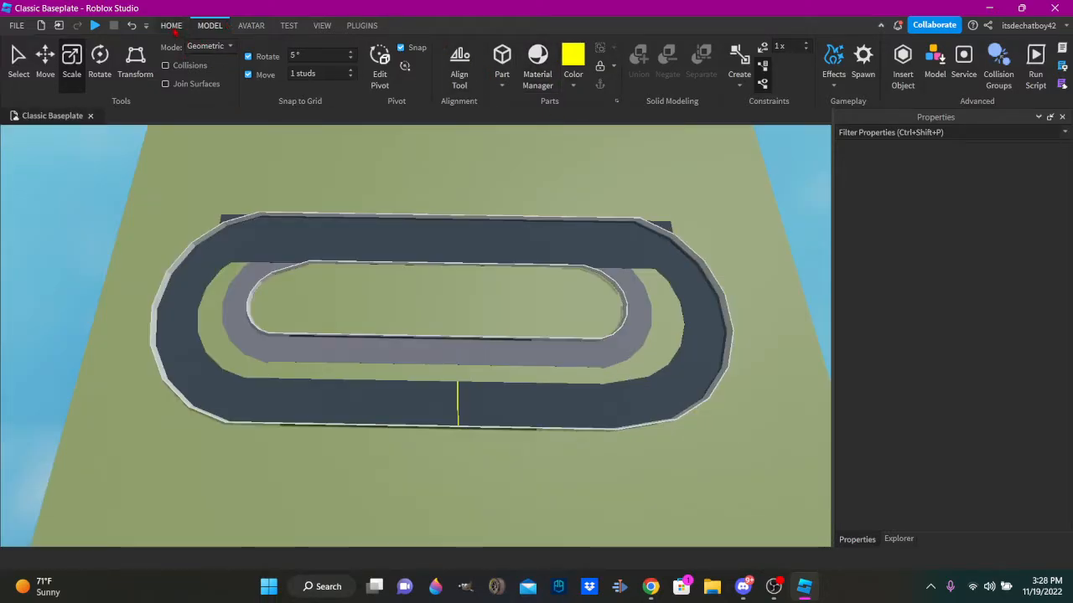
Open the Toolbox and look through the list of own created models for a track with reusable details.
left_click(171, 26)
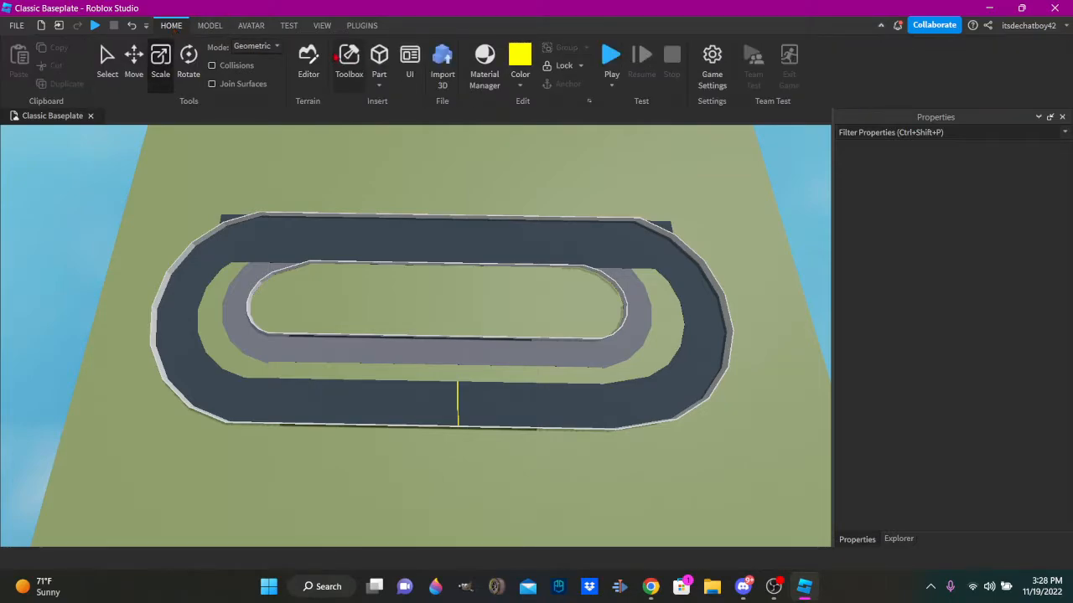
left_click(345, 57)
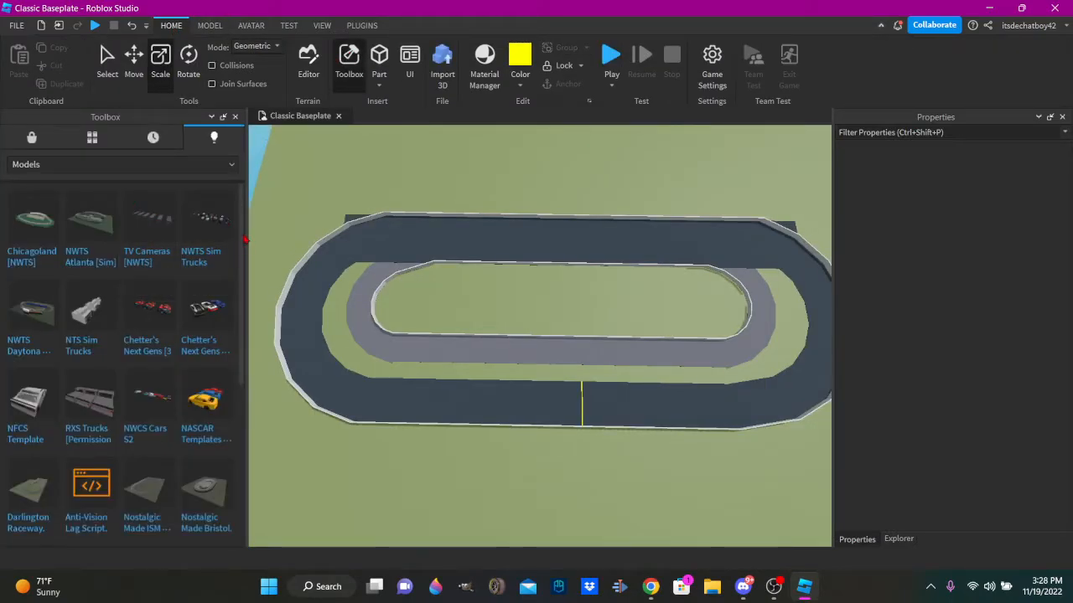
left_click_drag(243, 241, 251, 411)
scroll(207, 392, "down", 1)
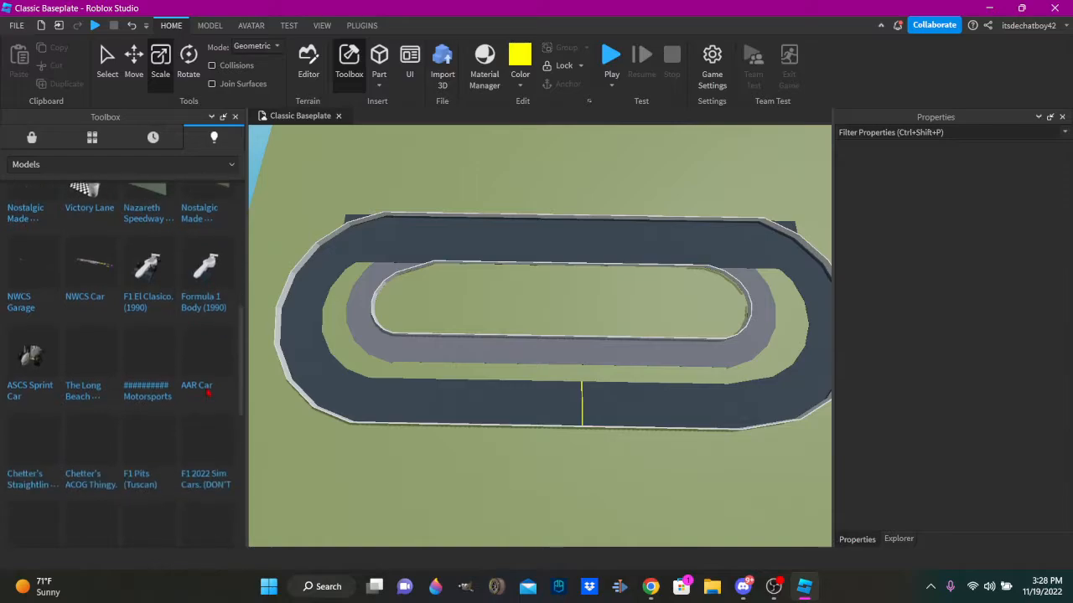
scroll(210, 402, "down", 3)
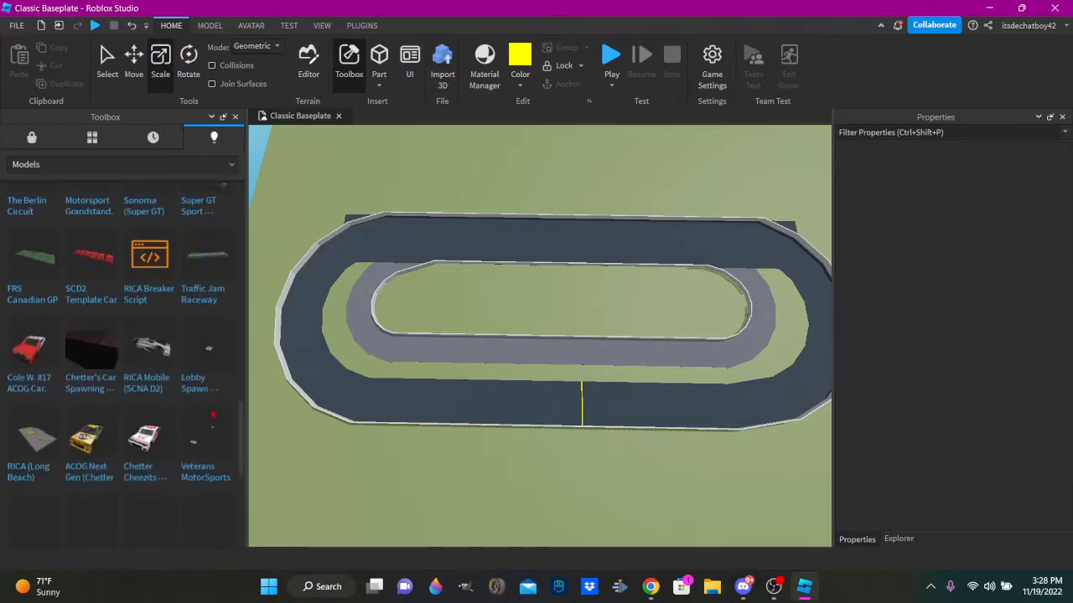
scroll(205, 444, "down", 6)
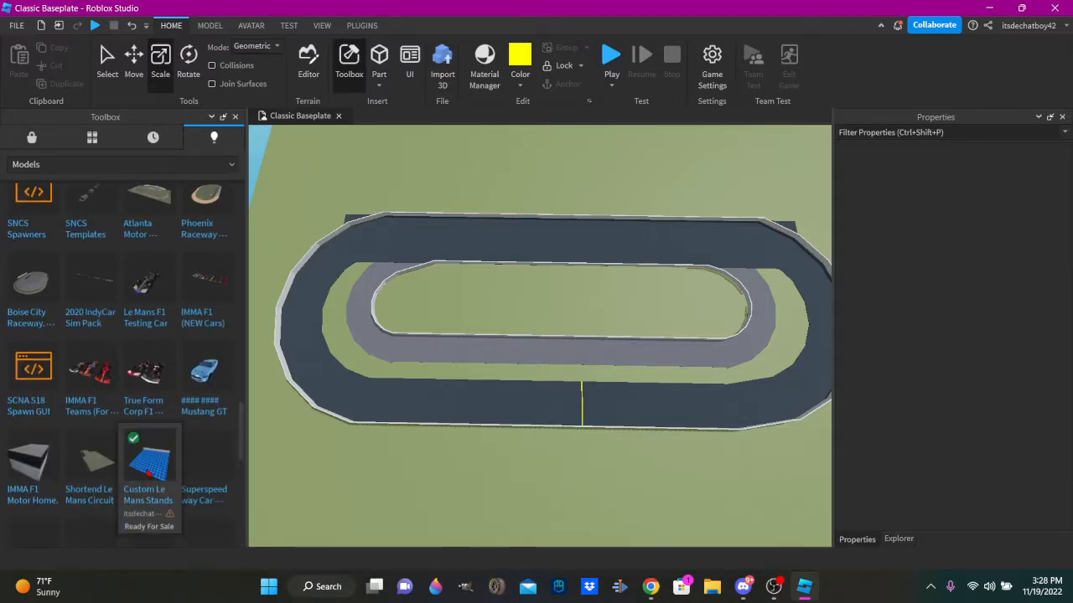
scroll(149, 473, "down", 10)
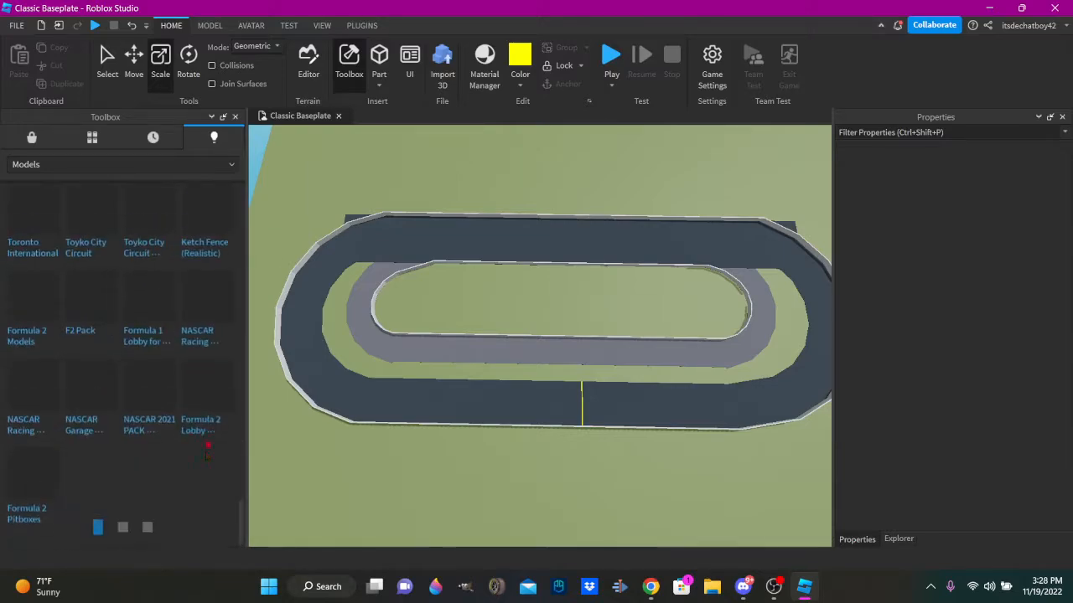
scroll(208, 448, "down", 3)
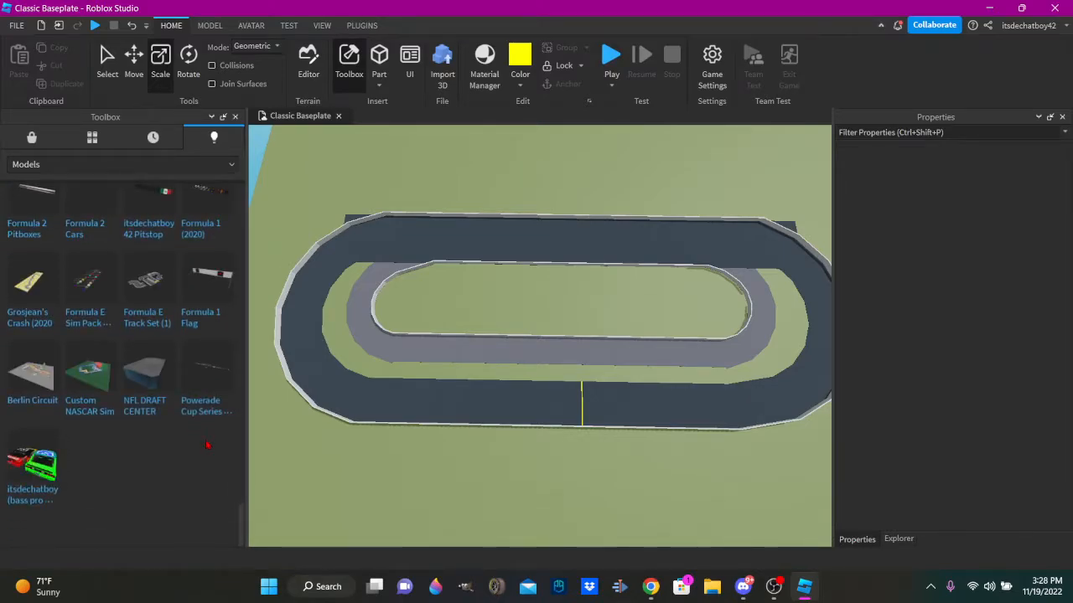
Insert the Berlin Circuit model, inspect its layout and stands, and remove it from the scene.
left_click(32, 390)
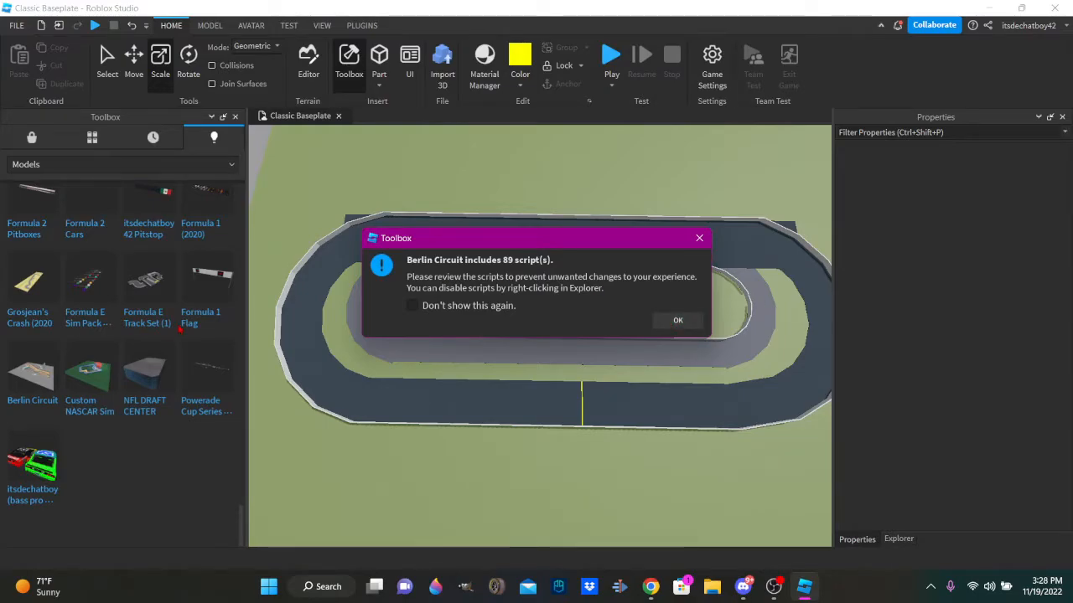
left_click(678, 320)
scroll(165, 500, "up", 10)
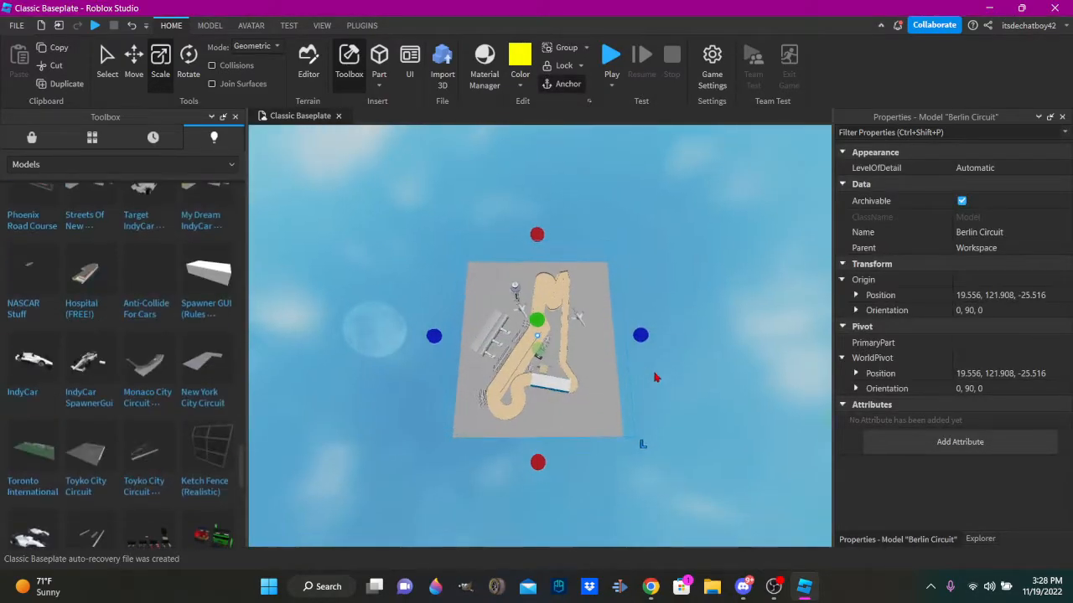
right_click_drag(656, 377, 654, 382)
scroll(517, 331, "up", 6)
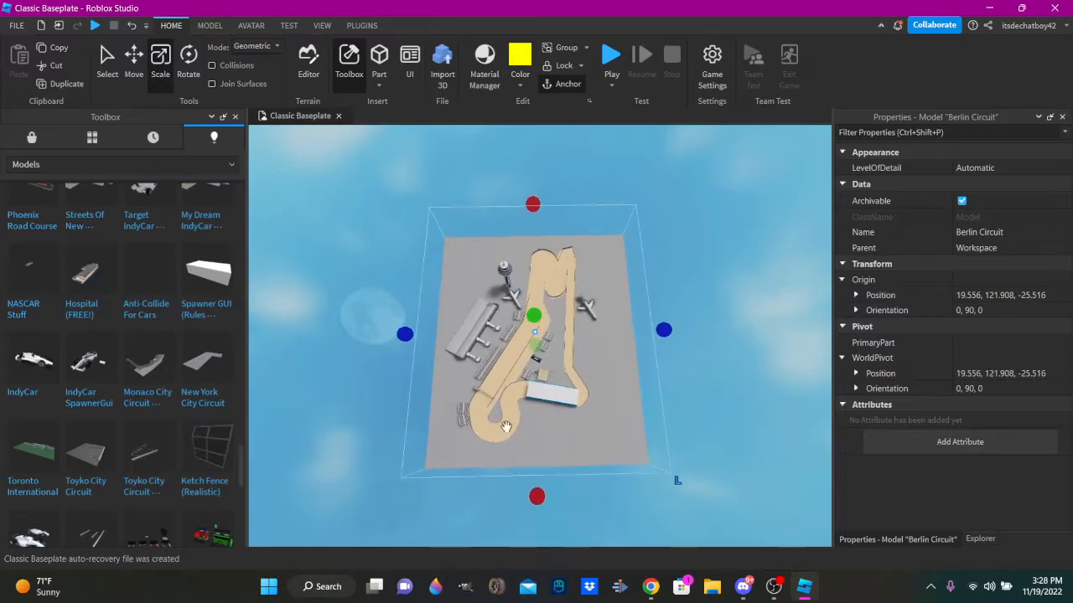
scroll(505, 428, "up", 5)
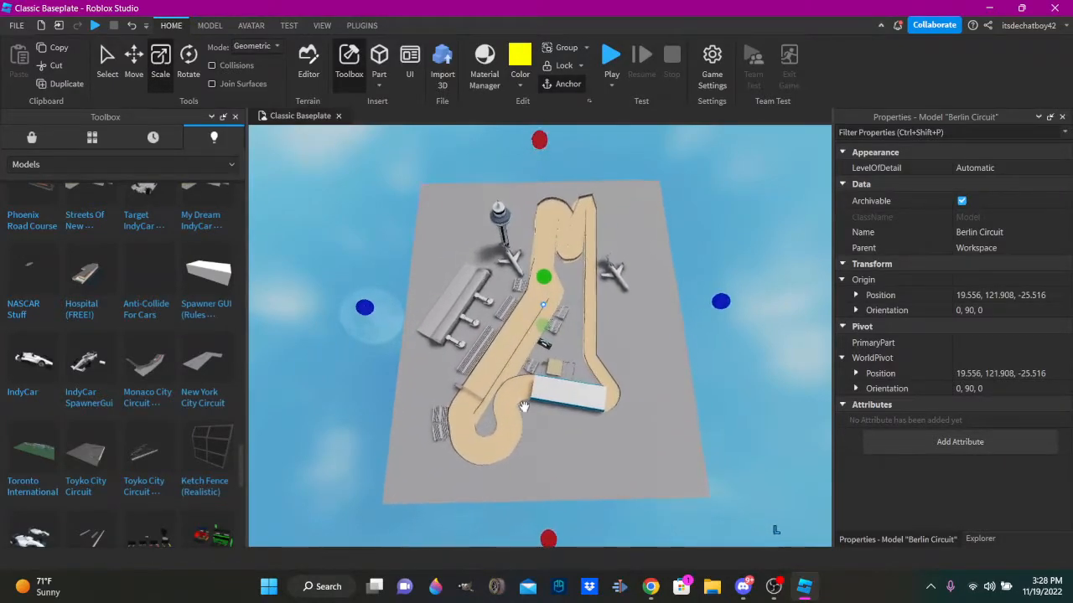
scroll(523, 407, "up", 6)
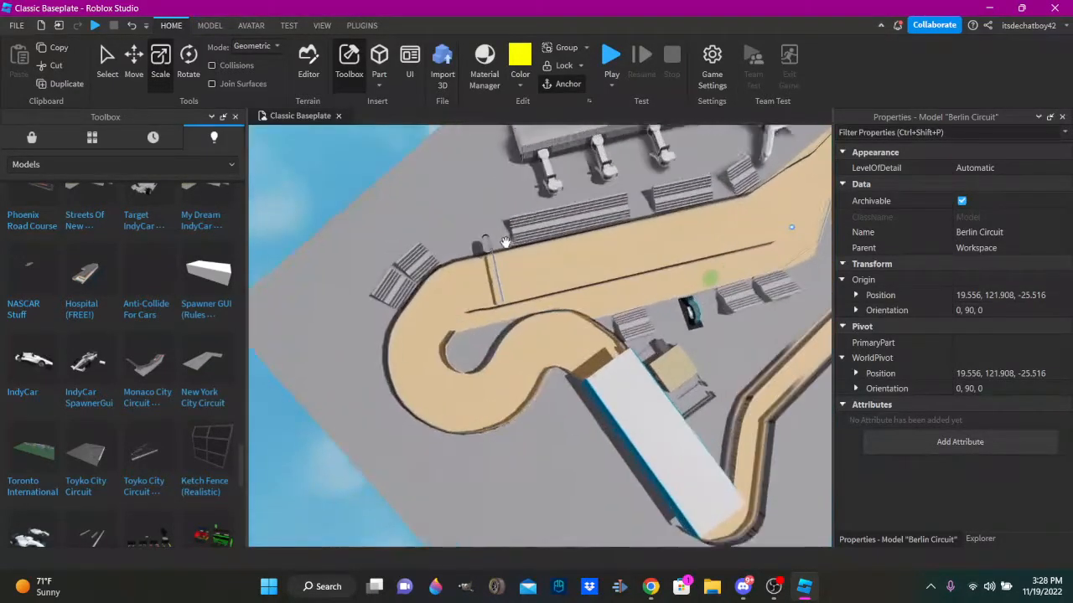
right_click_drag(505, 242, 505, 241)
scroll(505, 242, "down", 5)
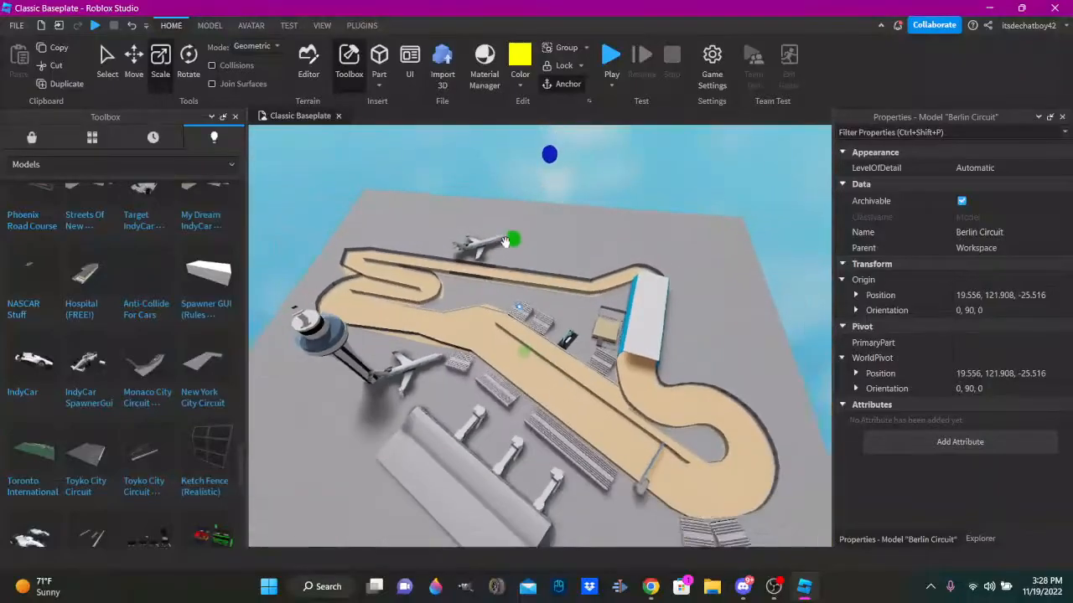
scroll(598, 347, "up", 4)
right_click_drag(595, 343, 595, 355)
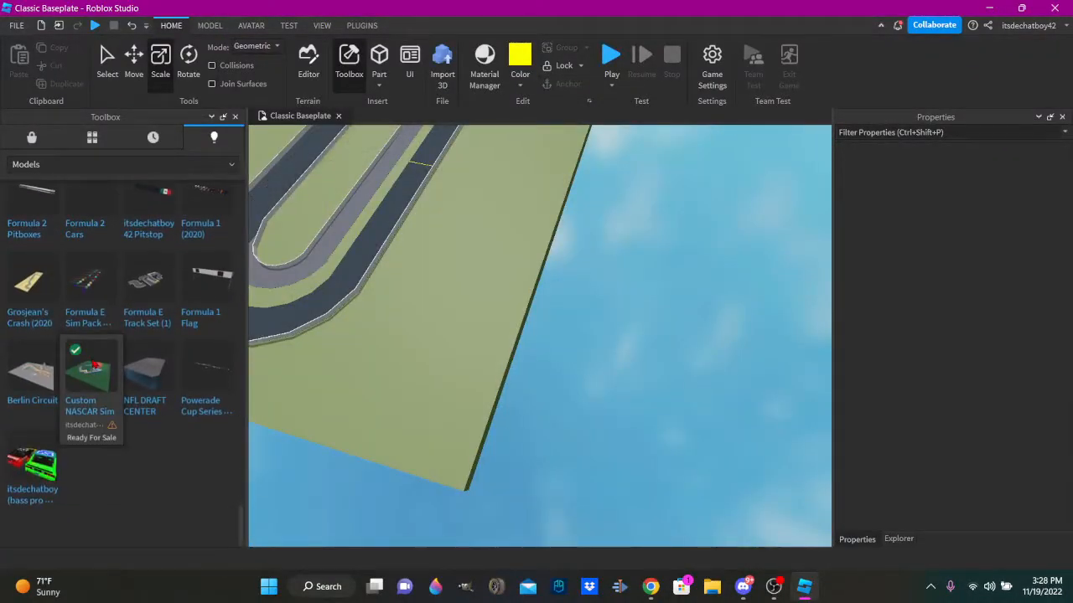
Find the My Dream IndyCar Track model among the own creations and insert it into the scene.
scroll(89, 449, "up", 3)
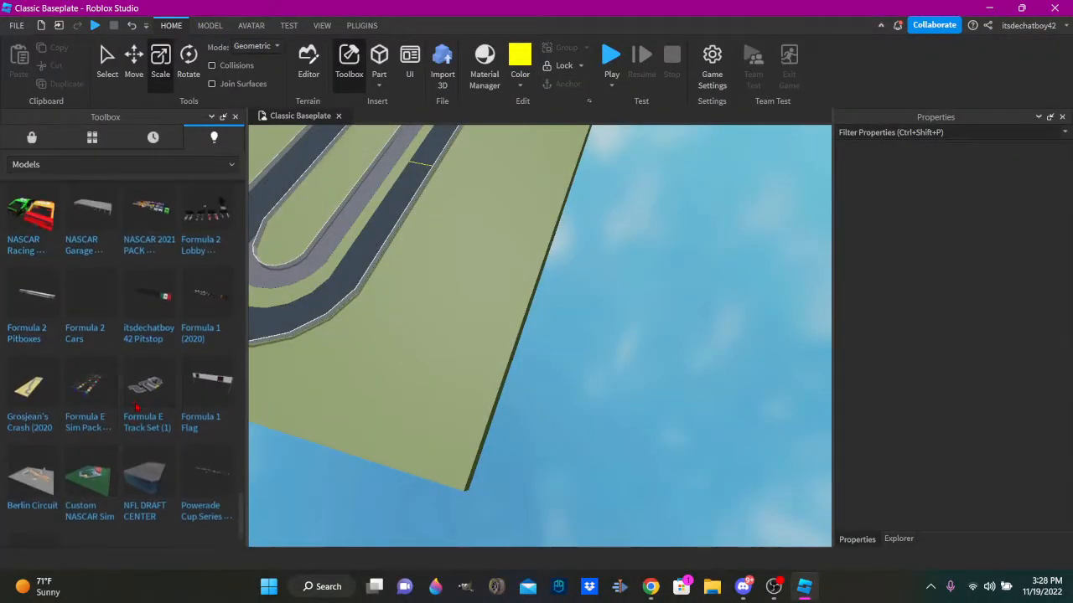
scroll(137, 408, "up", 3)
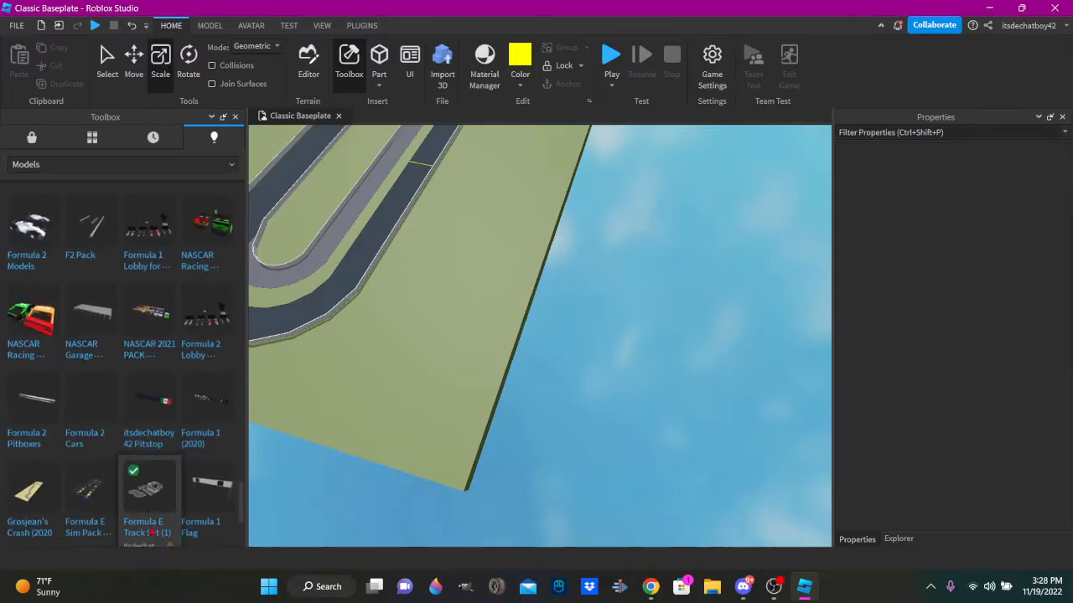
scroll(139, 436, "up", 3)
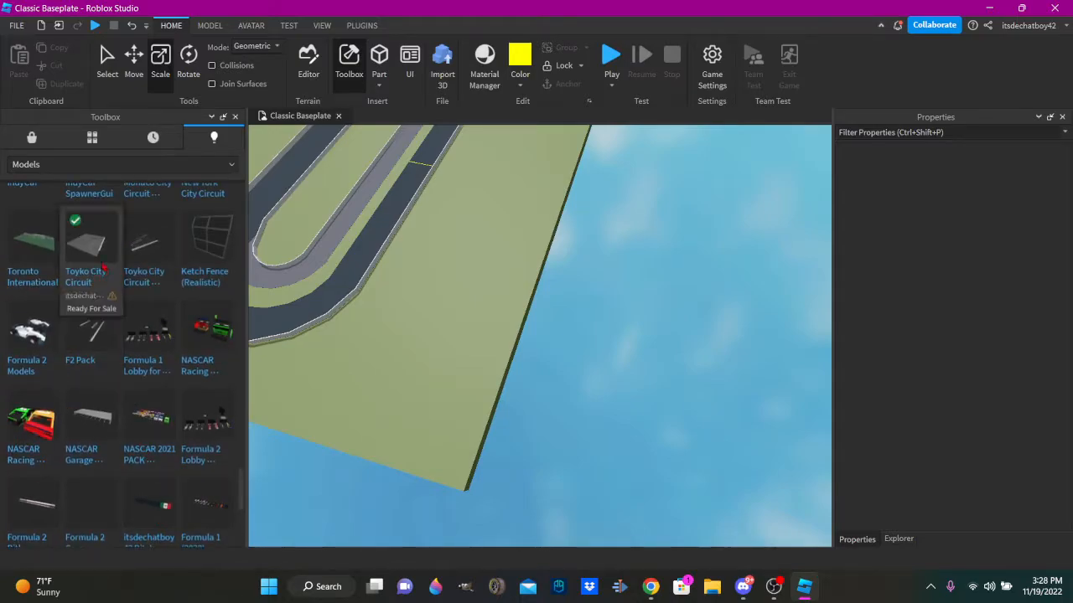
scroll(164, 277, "up", 3)
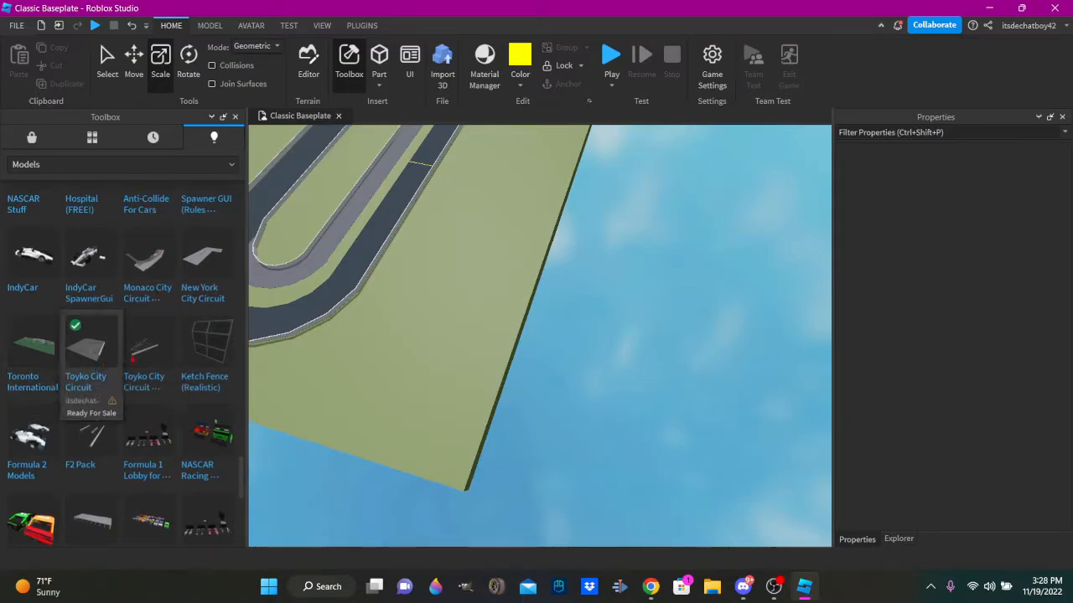
scroll(144, 353, "up", 6)
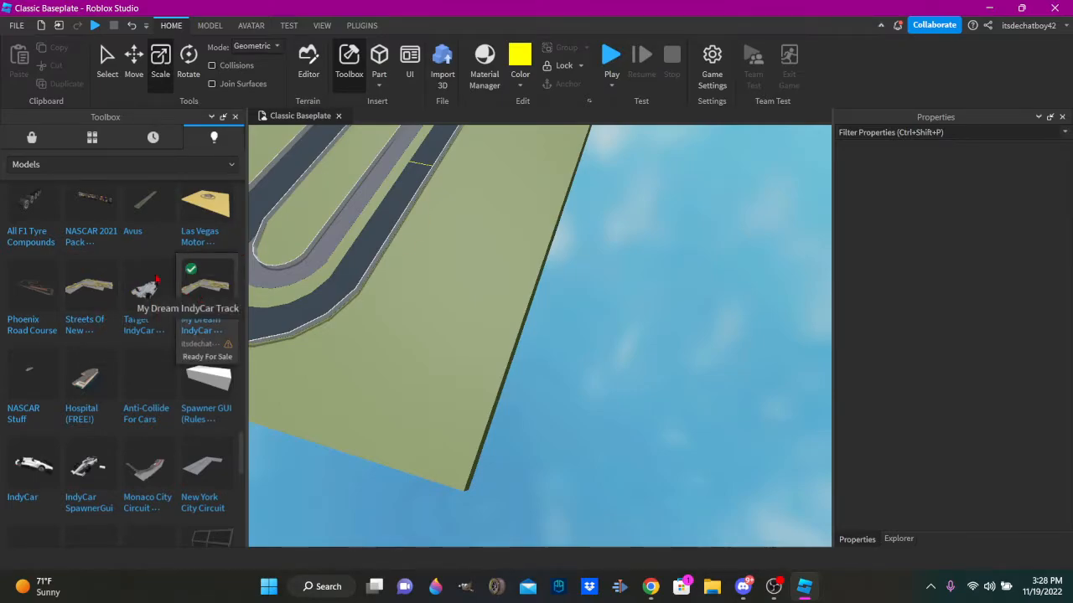
left_click(675, 321)
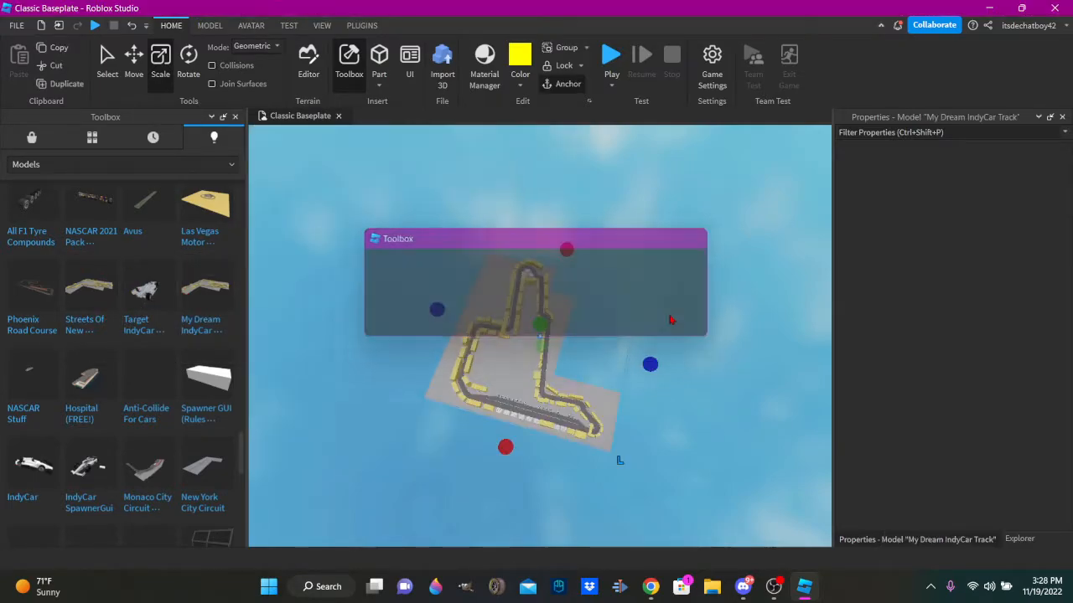
Inspect the layout of the My Dream IndyCar Track model and delete it from the scene.
right_click_drag(563, 344, 590, 366)
left_click(589, 343)
scroll(590, 366, "up", 8)
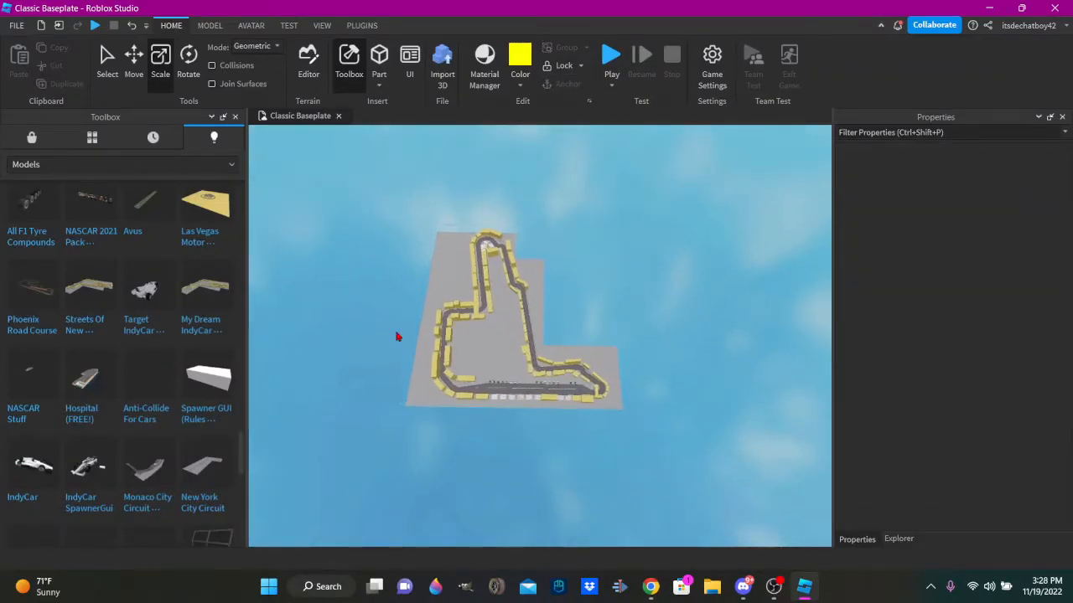
left_click(544, 384)
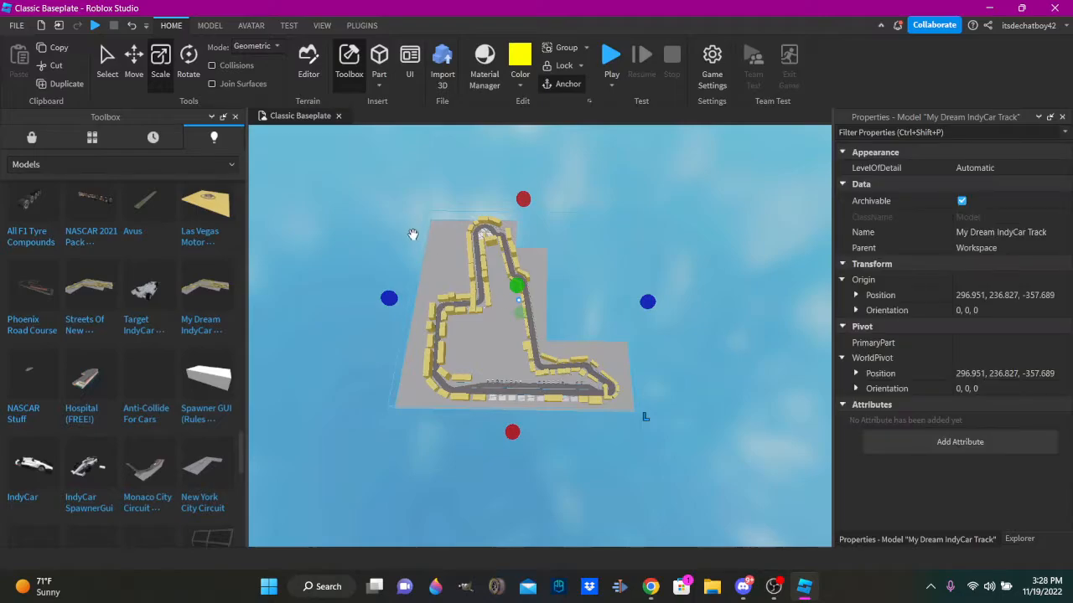
key("Delete")
Focus the view on the oval track and look through the own created models for another track.
left_click(490, 289)
key("f")
scroll(191, 361, "down", 10)
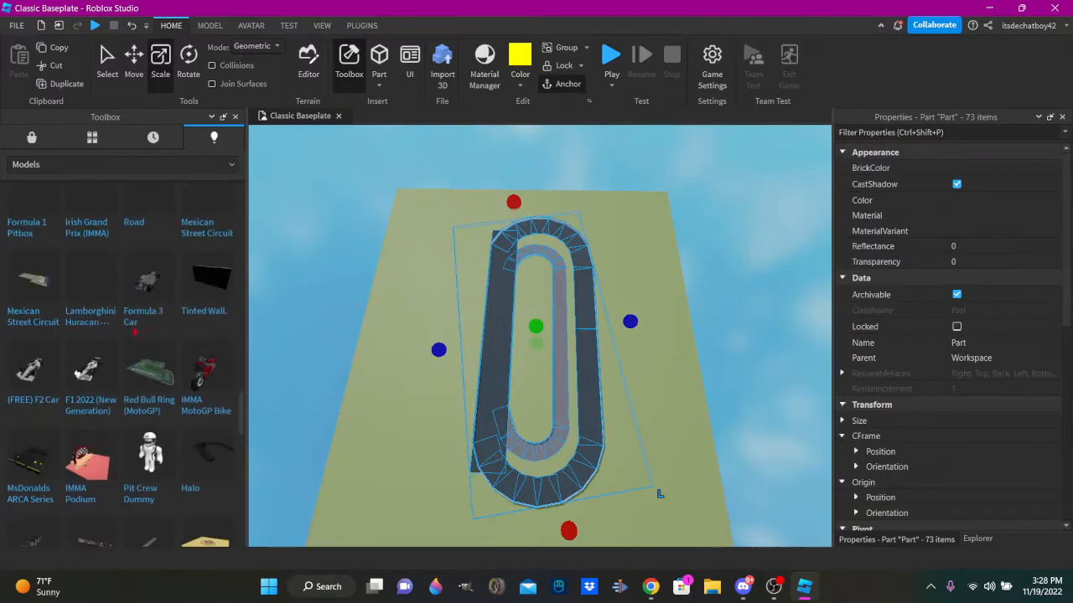
scroll(191, 361, "up", 5)
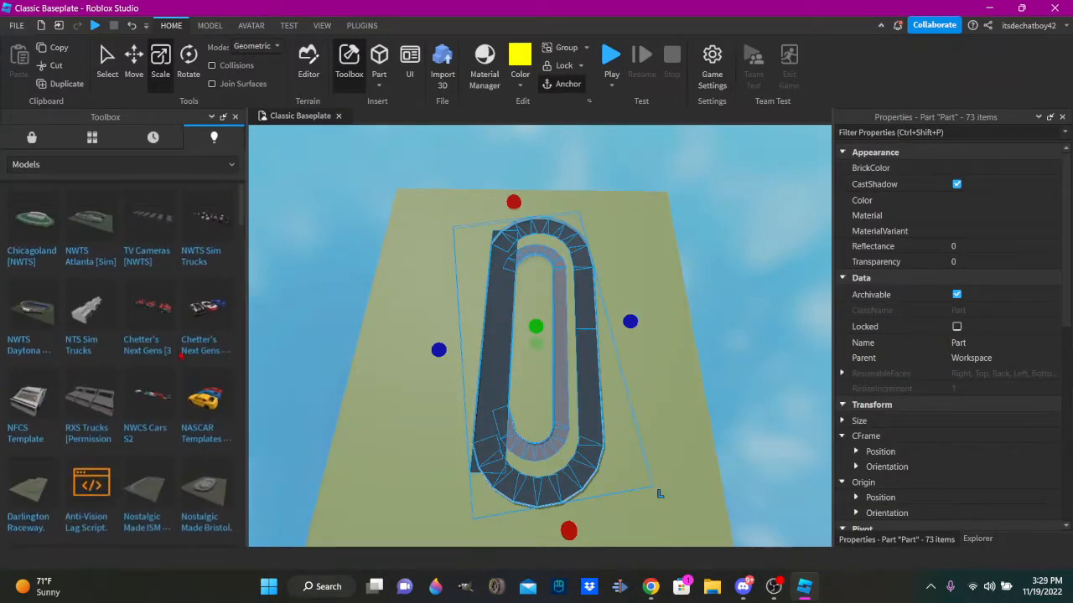
left_click(311, 235)
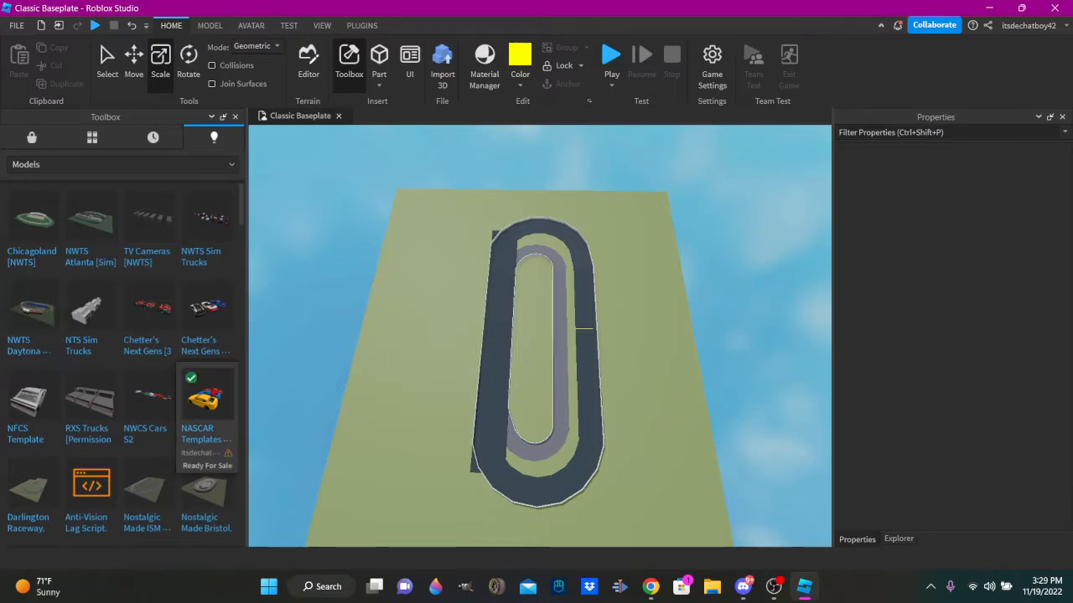
Insert the Darlington Raceway model, inspect its layout beside the oval, and remove it from the scene.
scroll(214, 391, "down", 3)
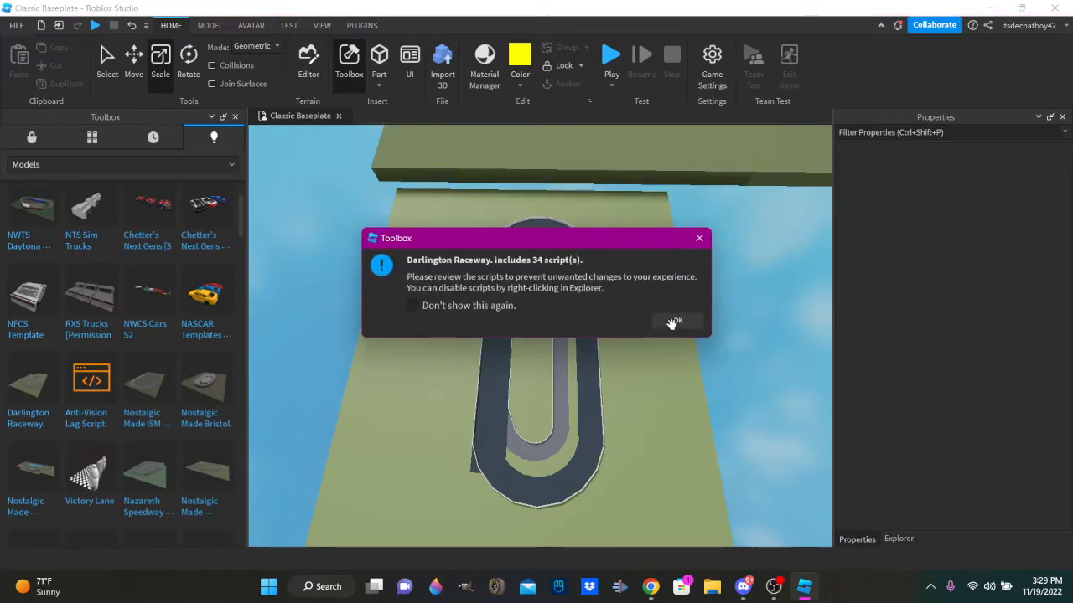
left_click(671, 324)
right_click_drag(671, 324, 529, 303)
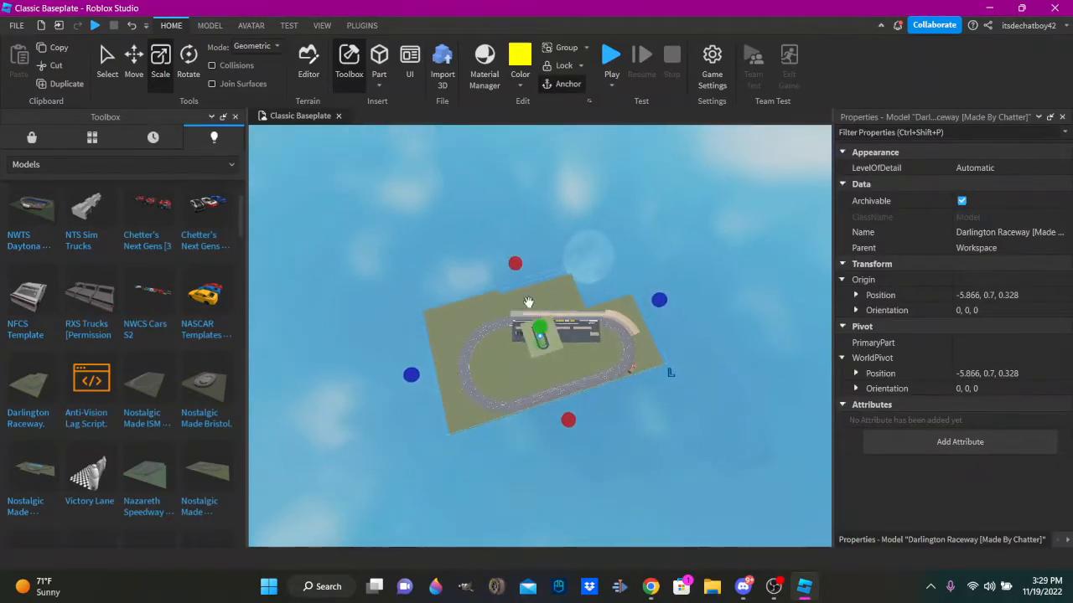
key("Delete")
Focus on the oval track and examine its walls, infield road and yellow start line up close and from afar.
left_click_drag(491, 299, 609, 366)
key("f")
left_click(430, 194)
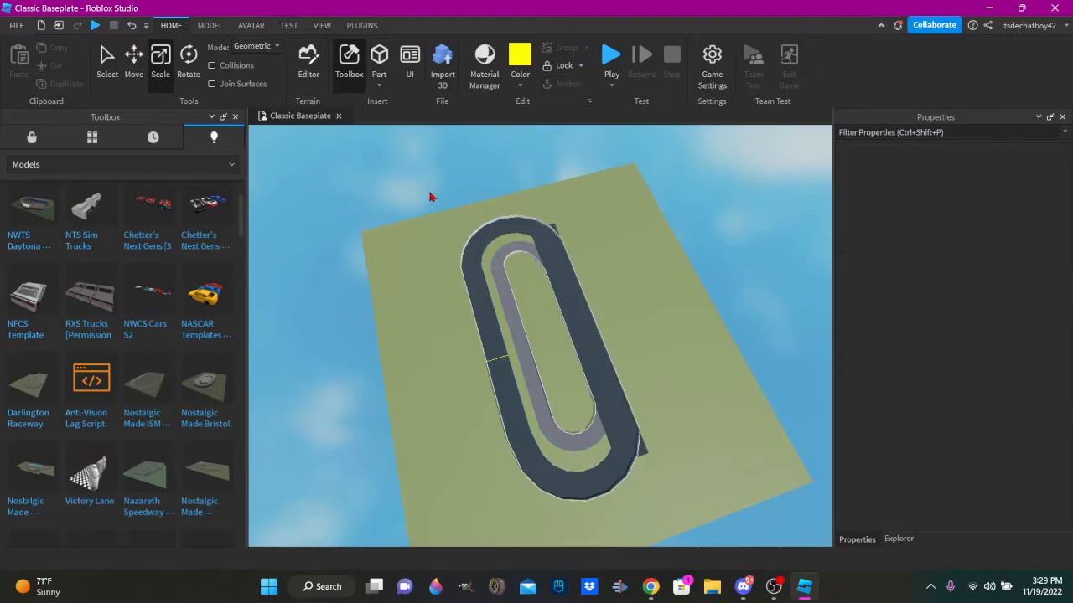
scroll(604, 293, "up", 10)
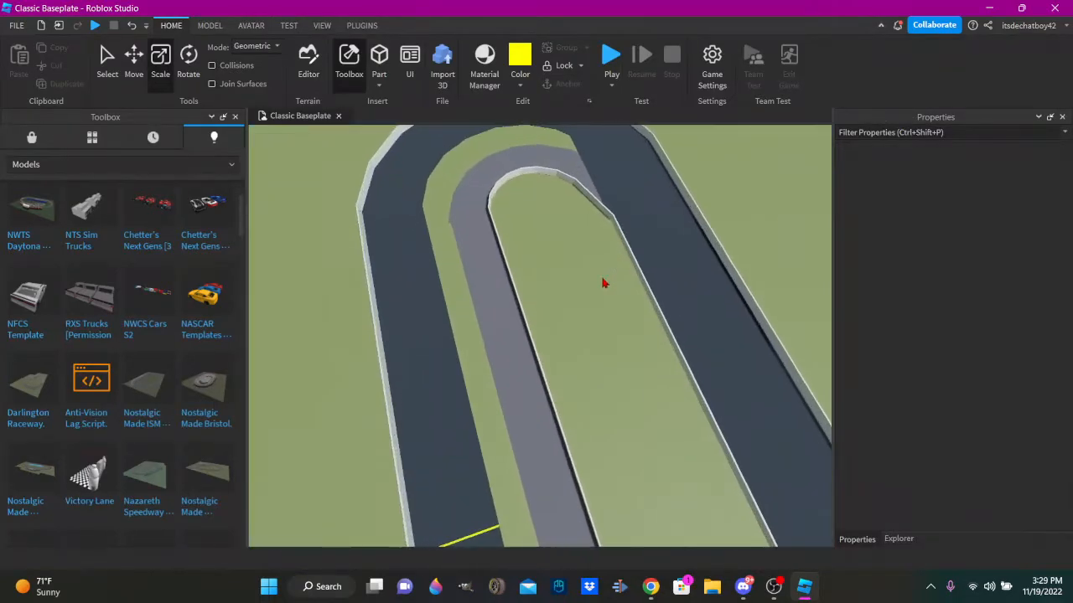
right_click_drag(604, 283, 590, 266)
scroll(590, 265, "down", 5)
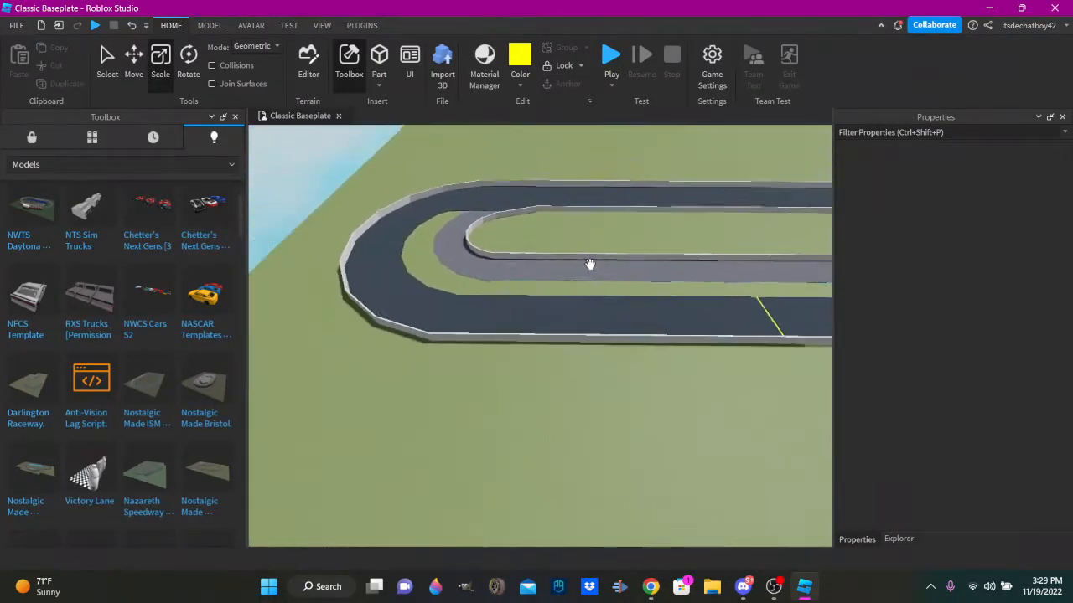
scroll(590, 265, "down", 10)
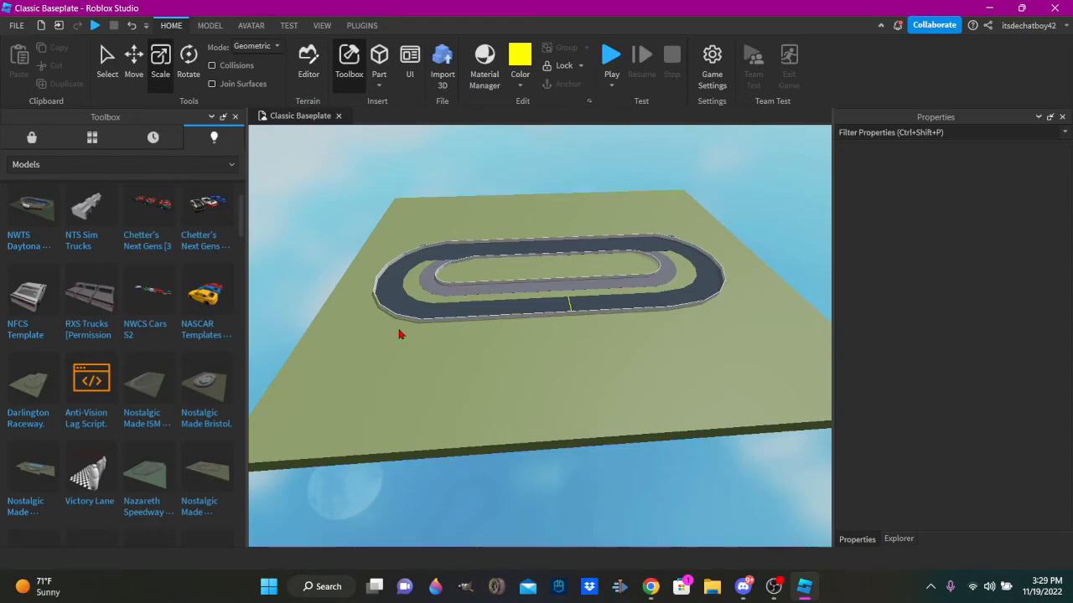
left_click(773, 587)
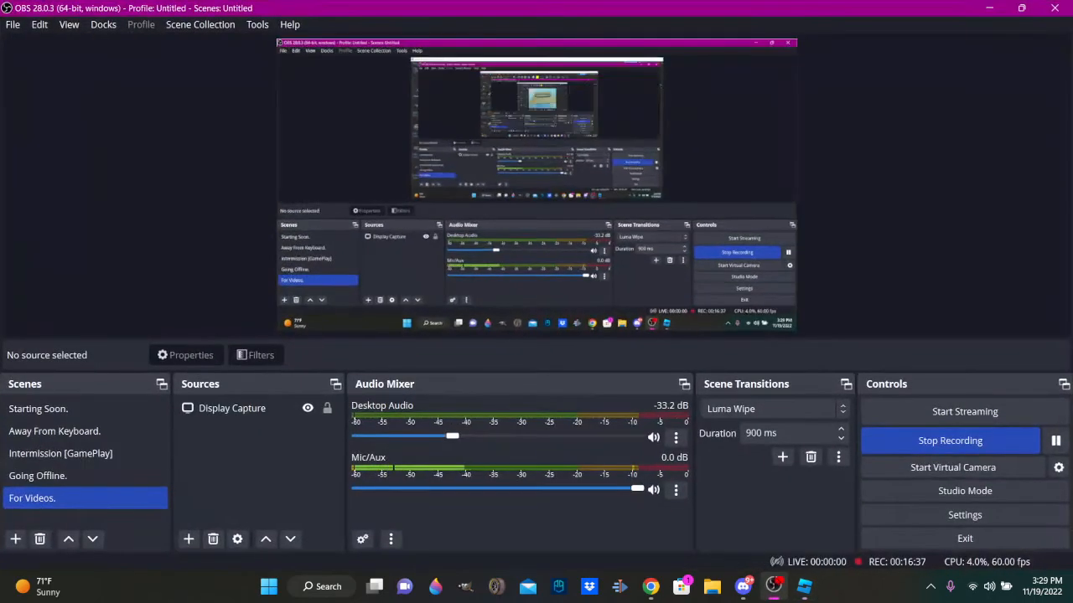